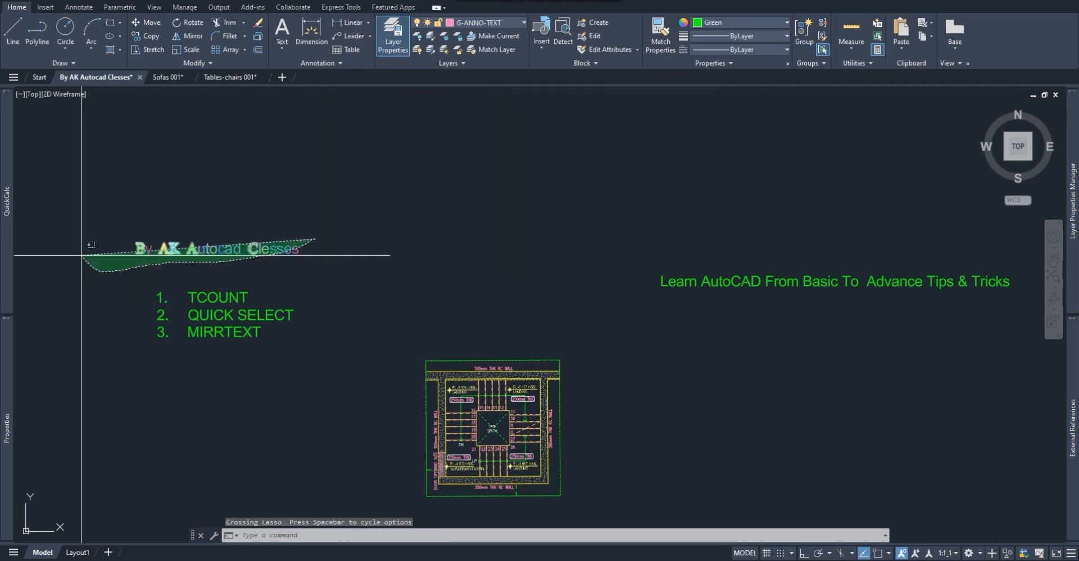
key("Escape")
middle_click_drag(266, 333, 227, 289)
middle_click_drag(302, 343, 296, 304)
double_click(183, 244)
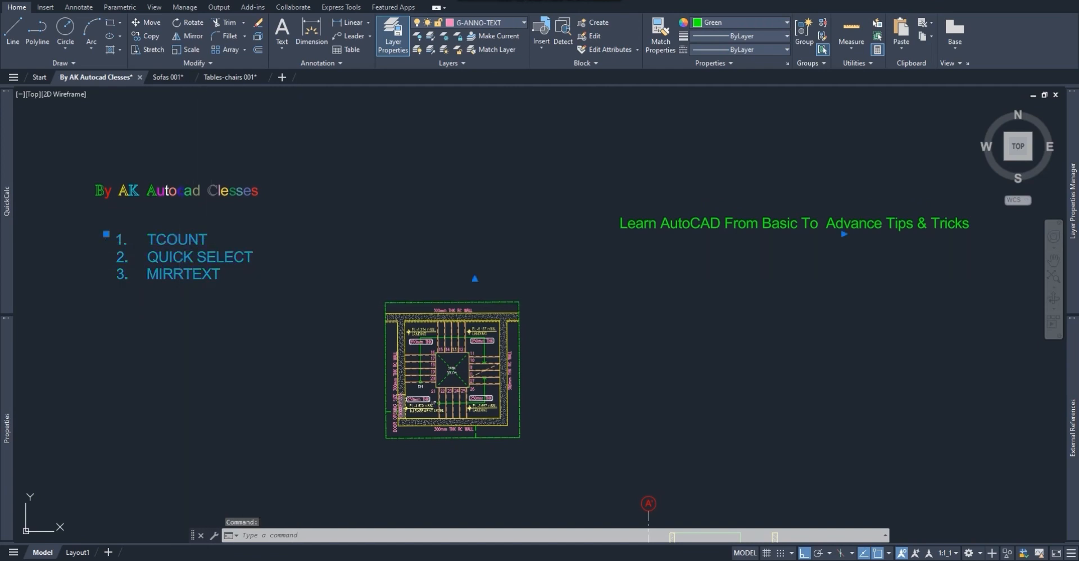
left_click(201, 308)
left_click(201, 308)
key("Escape")
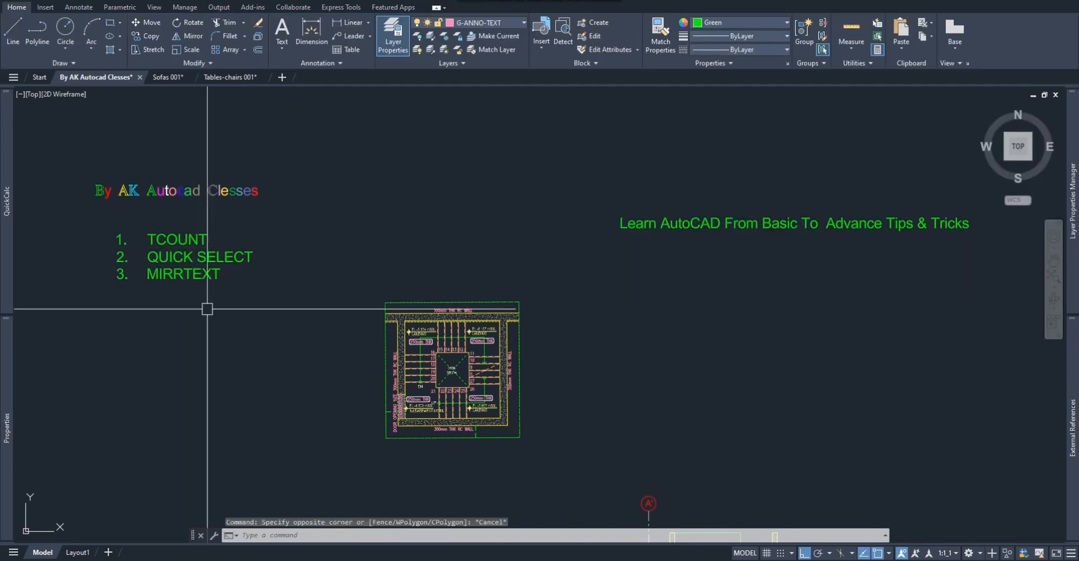
double_click(623, 224)
key("Escape")
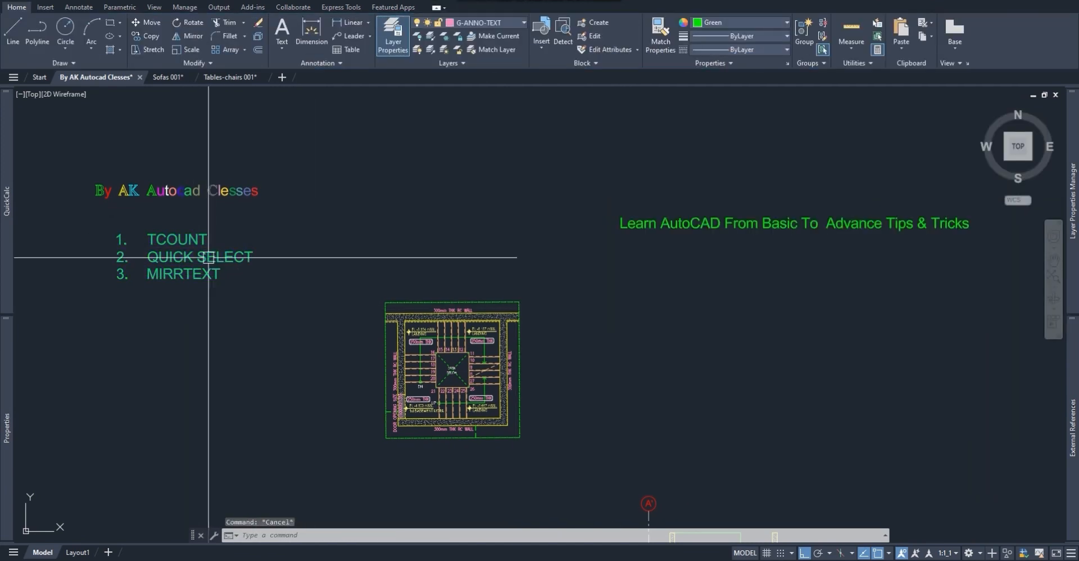
left_click(638, 227)
double_click(624, 225)
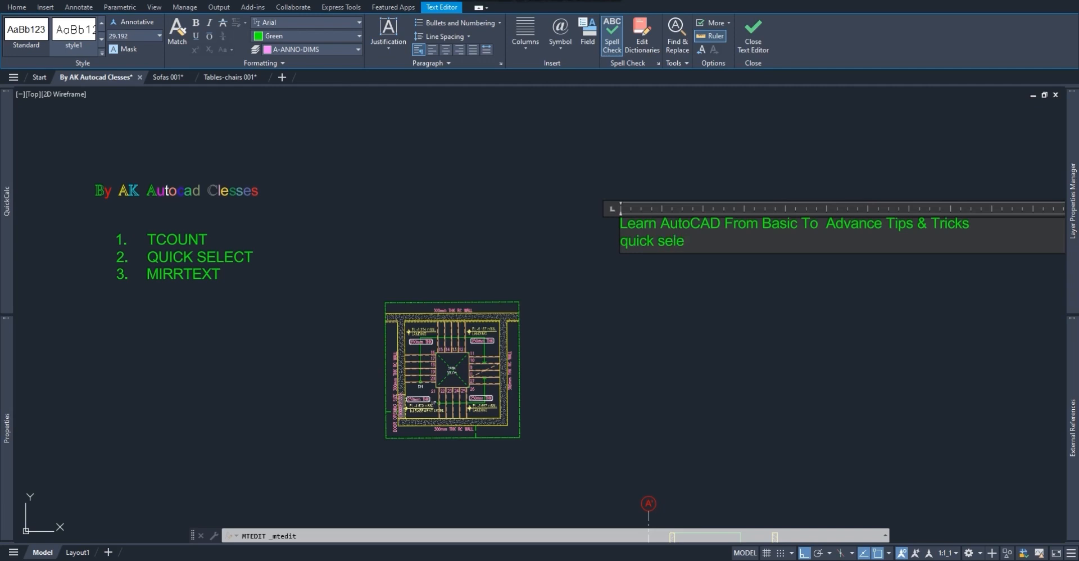
key("ctrl+a")
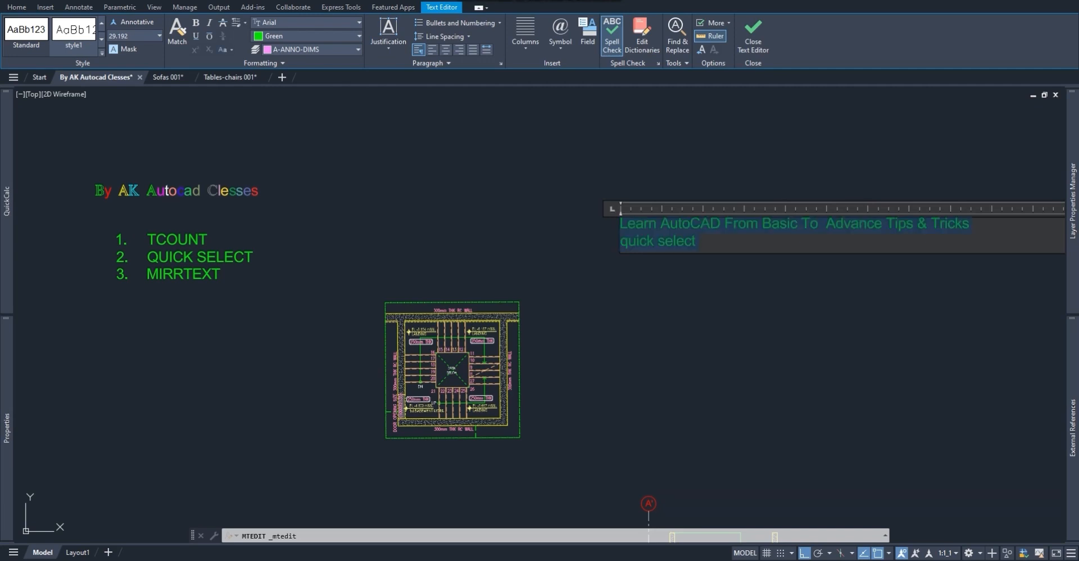
key("ctrl+shift+u")
left_click(730, 241)
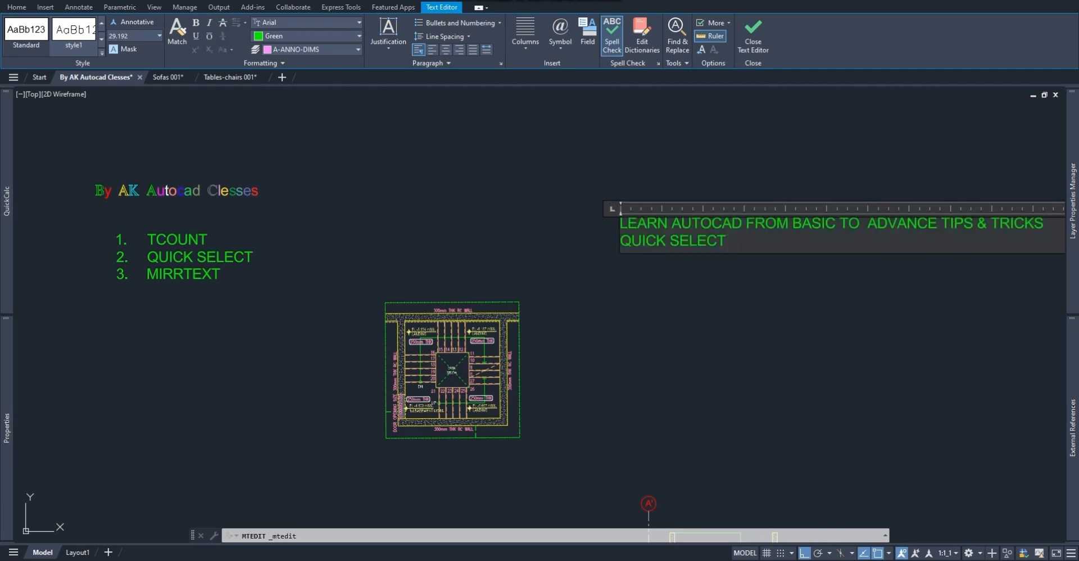
key("Return")
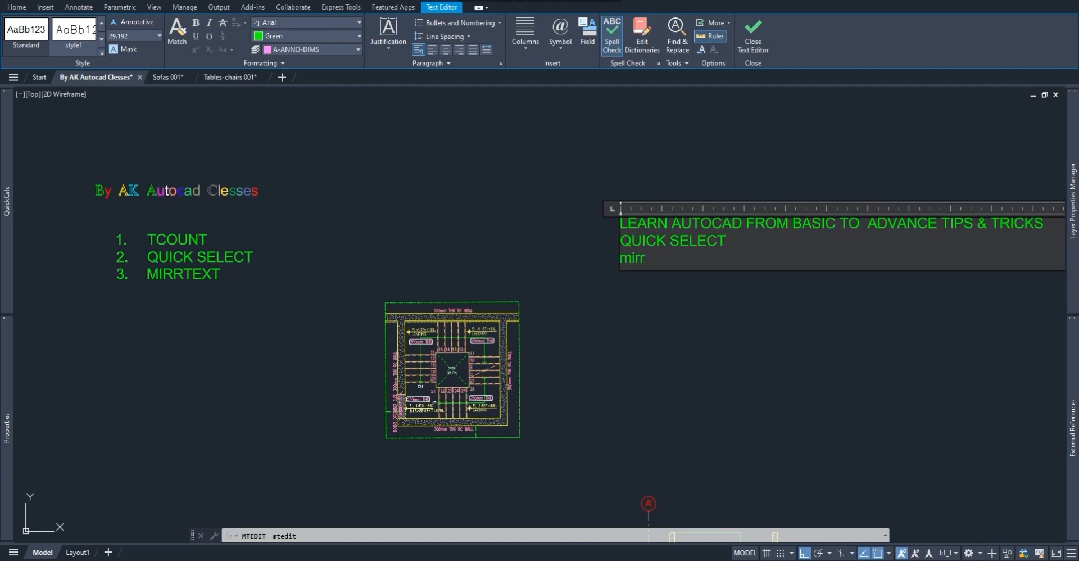
key("Escape")
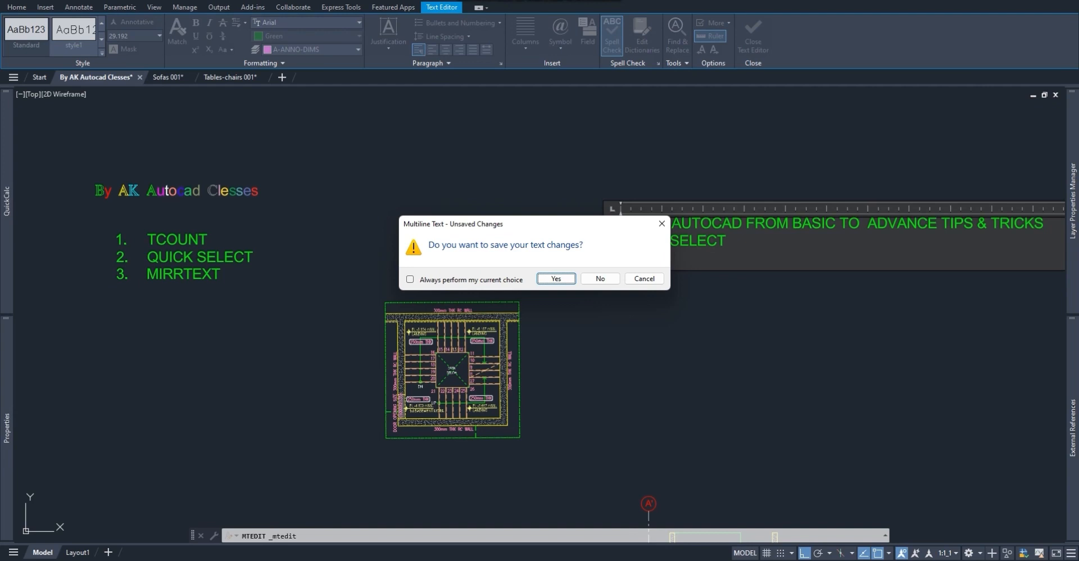
key("n")
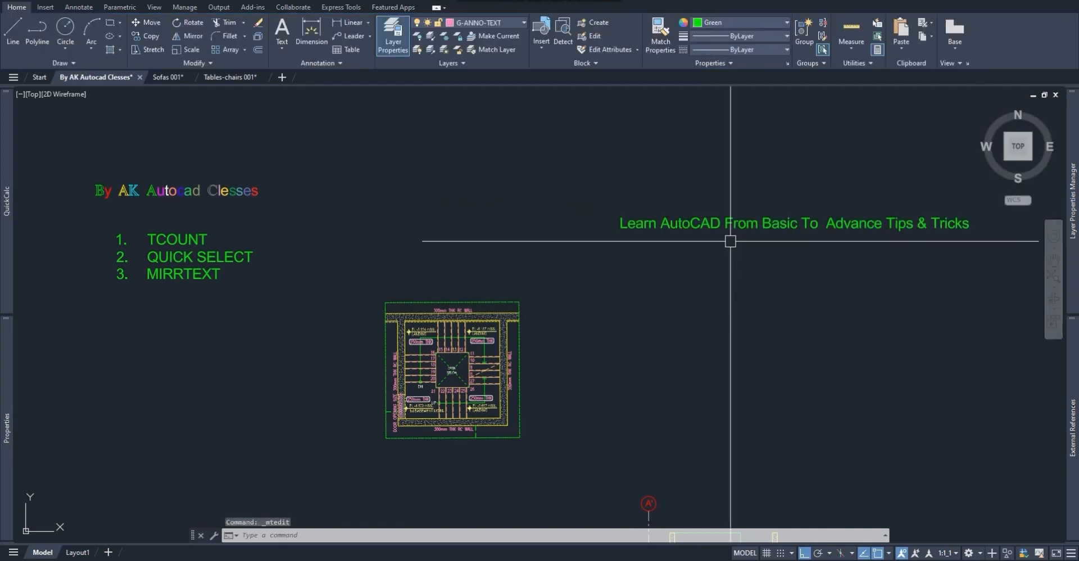
- Copy the numbered TCOUNT, QUICK SELECT, MIRRTEXT list about 821 units horizontally to the right of the original
left_click(181, 243)
type("c")
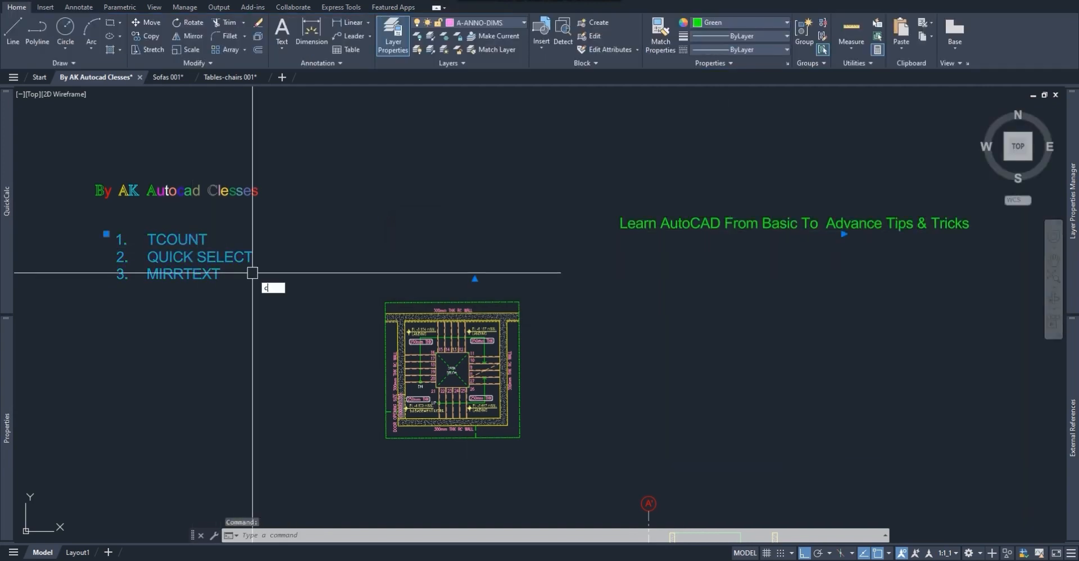
type("o")
key("Return")
left_click(150, 241)
left_click(440, 241)
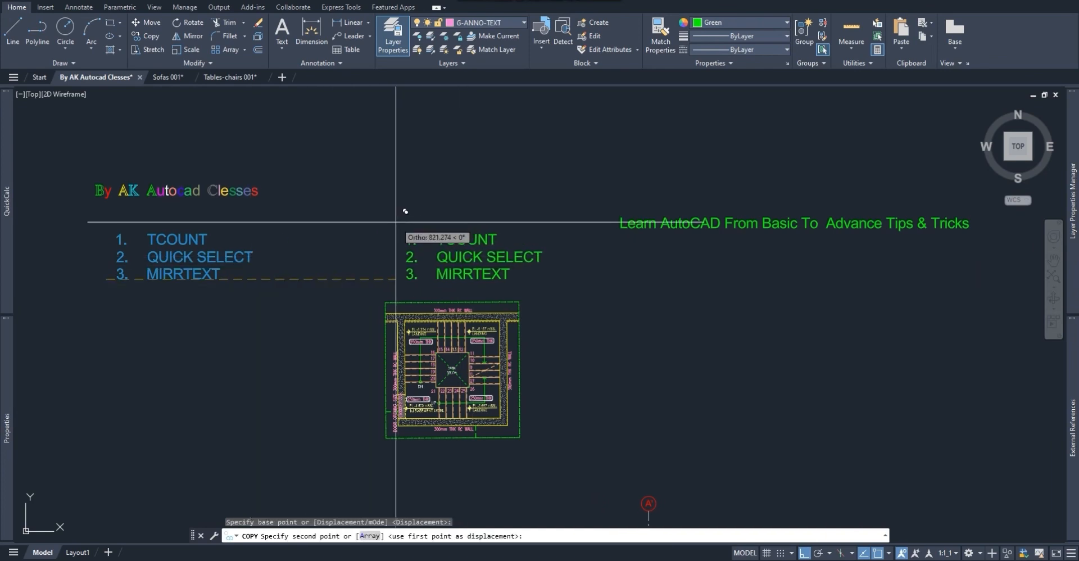
key("Escape")
- Remove the automatic numbering and indents from the copied list, keeping TCOUNT, QUICK SELECT and MIRRTEXT on separate lines
double_click(444, 241)
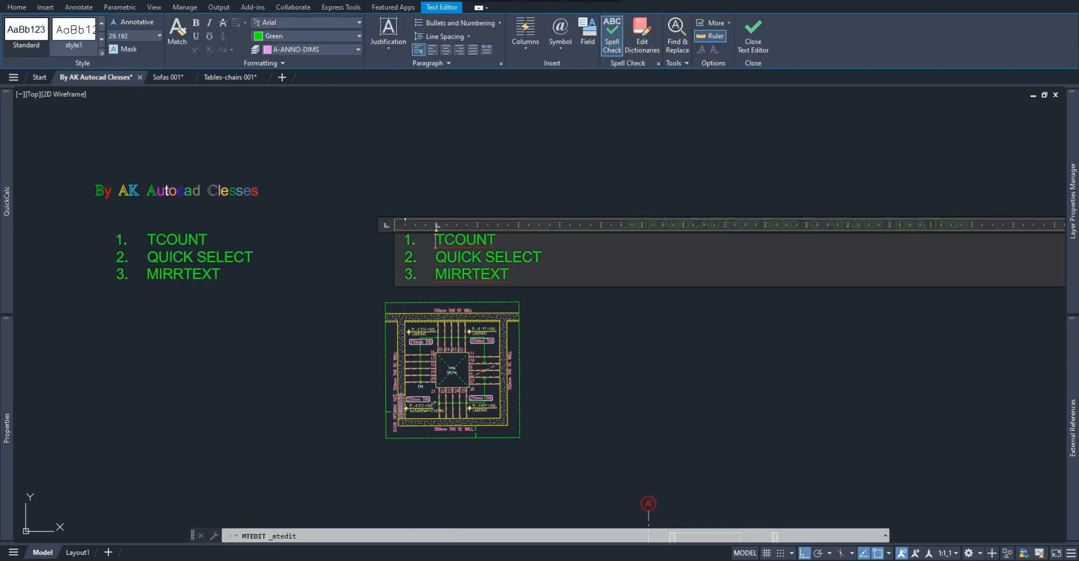
key("BackSpace")
key("BackSpace")
key("Down")
key("BackSpace")
key("BackSpace")
key("BackSpace")
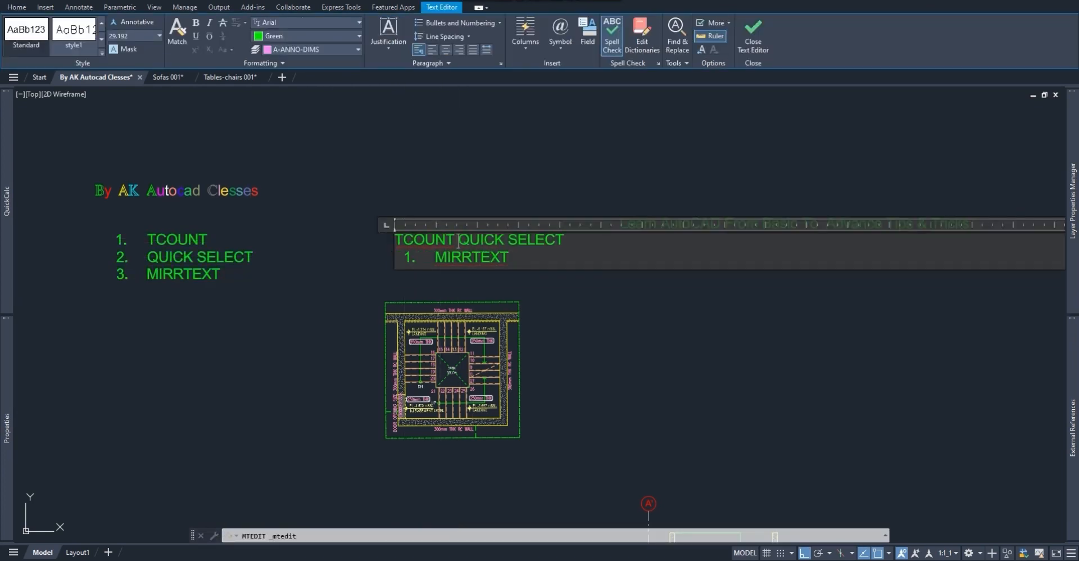
key("BackSpace")
key("Return")
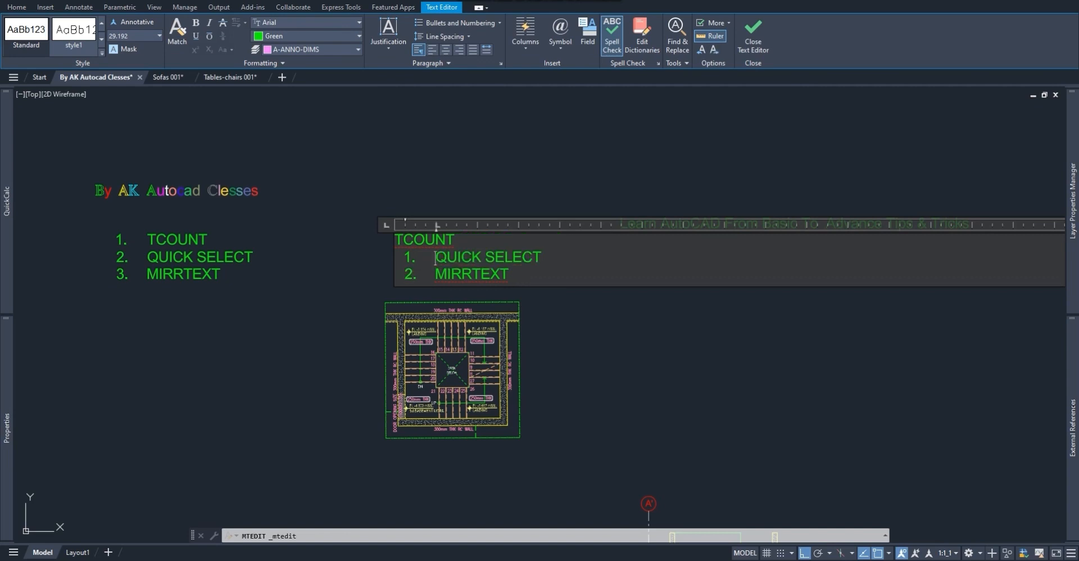
key("BackSpace")
key("BackSpace")
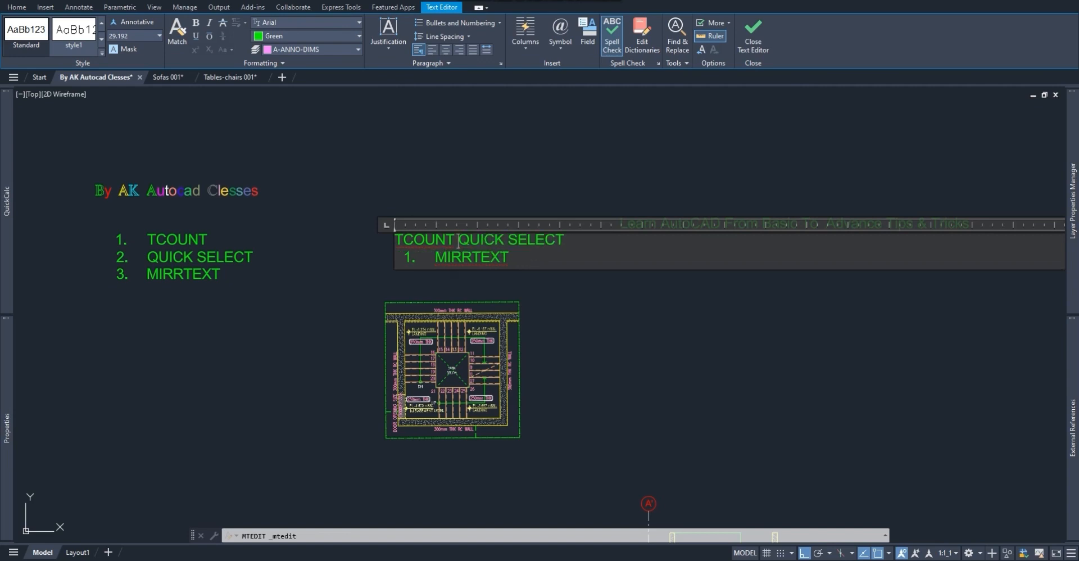
key("Return")
key("BackSpace")
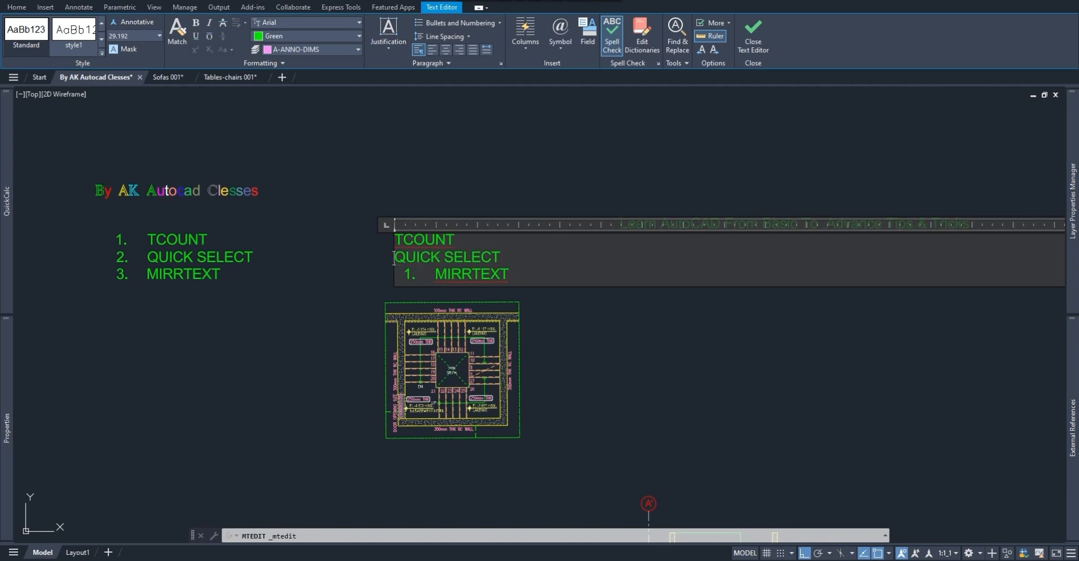
key("BackSpace")
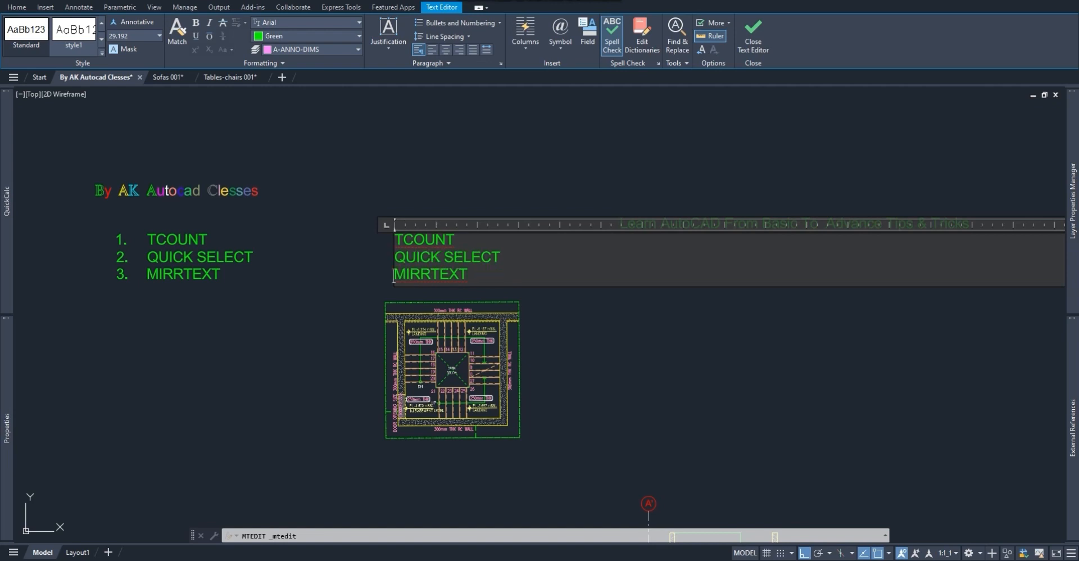
key("Escape")
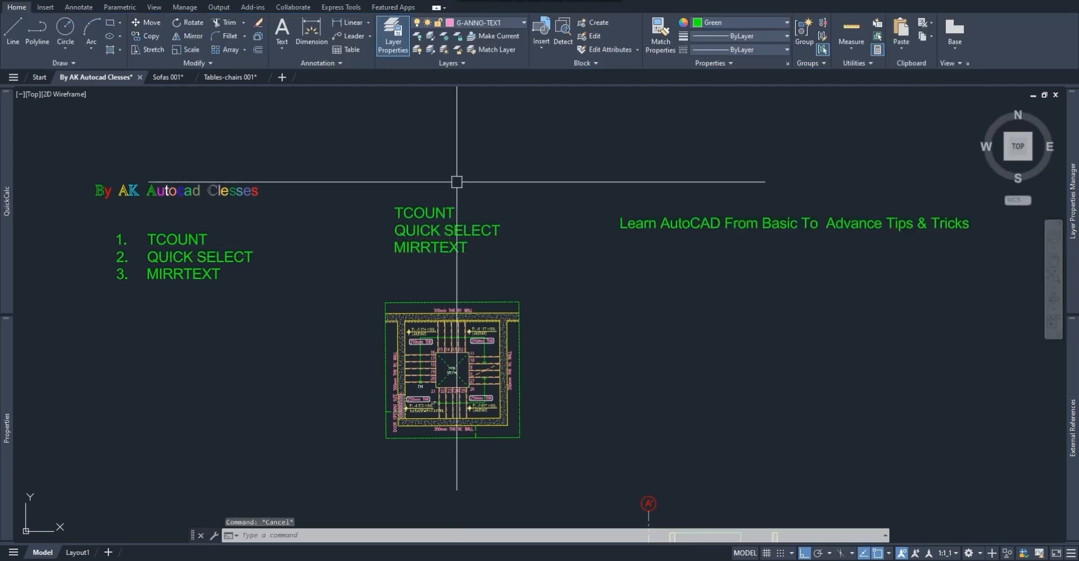
left_click(243, 229)
key("Escape")
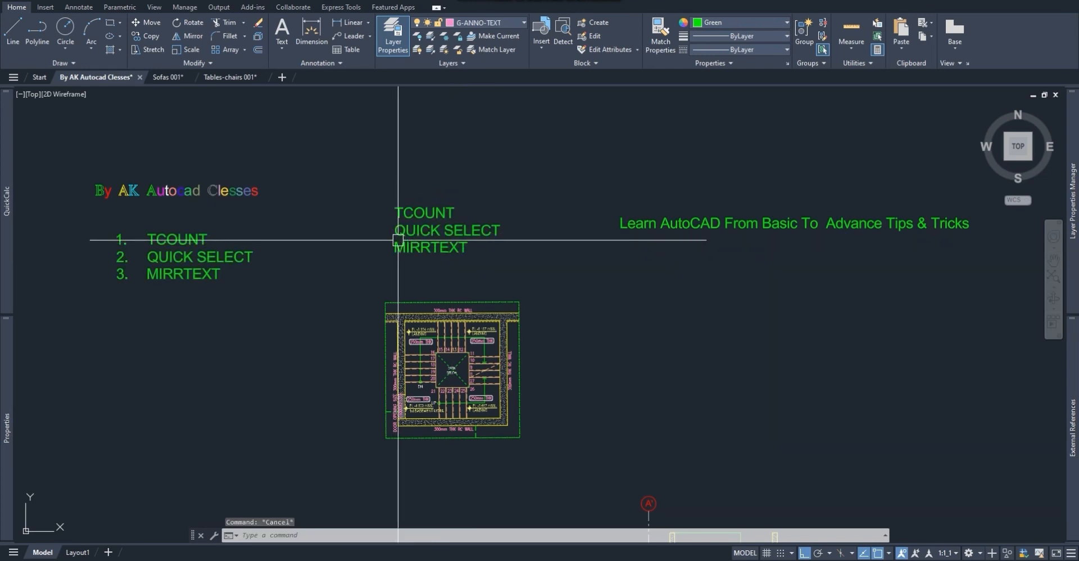
- Number the copied list's lines with TCOUNT, sorted by Select-order, starting at 1, with the numbers placed as a prefix
type("tco")
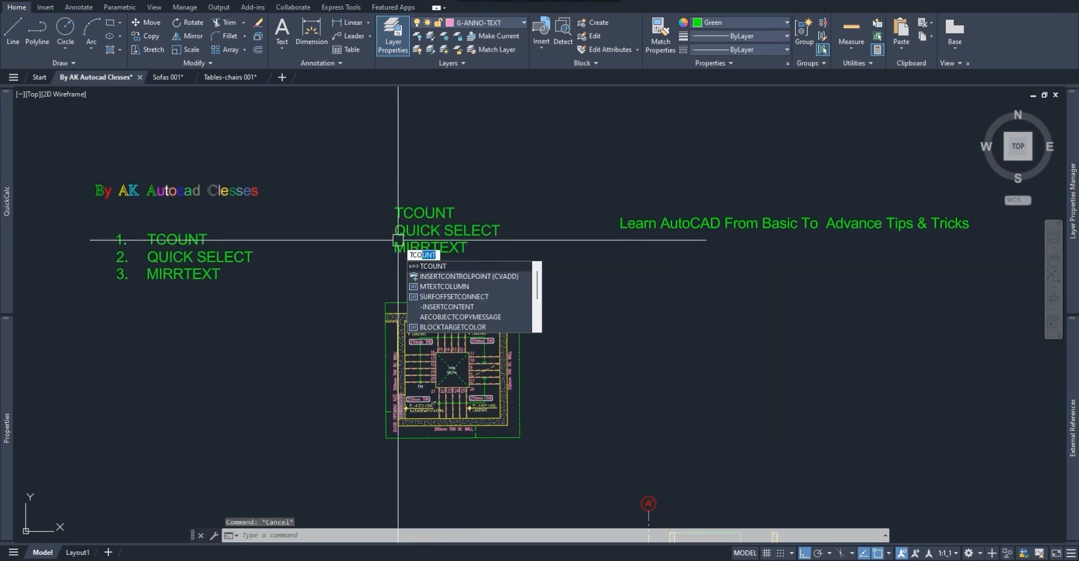
key("Return")
middle_click_drag(301, 270, 307, 243)
left_click(421, 189)
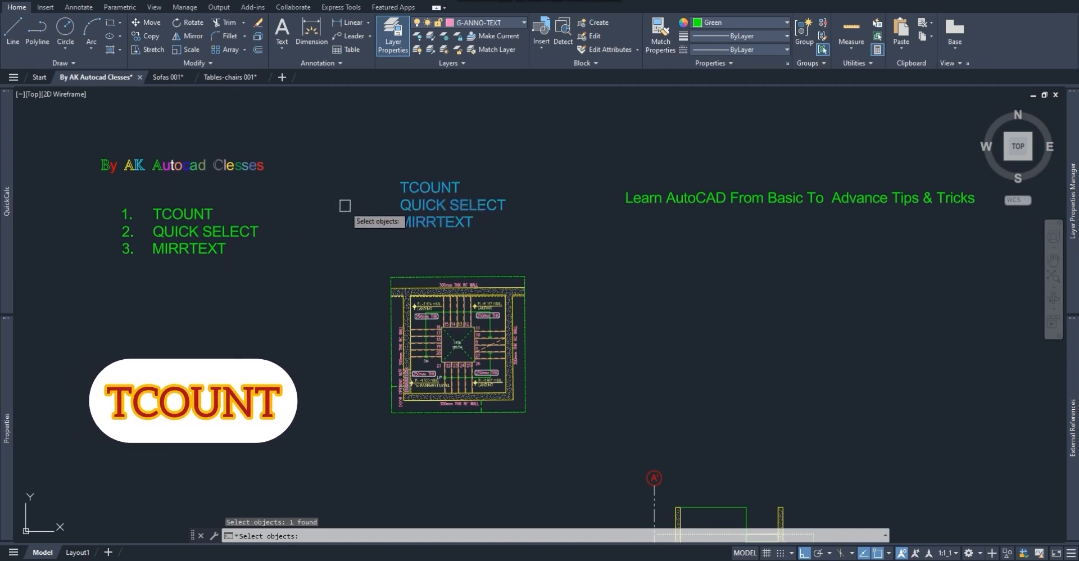
key("Return")
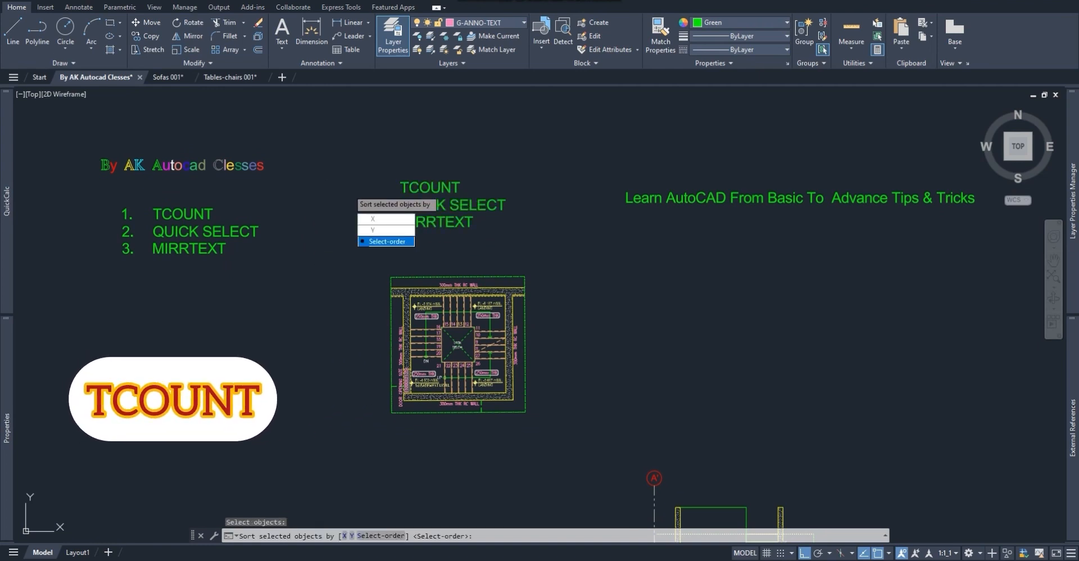
type("s")
key("Return")
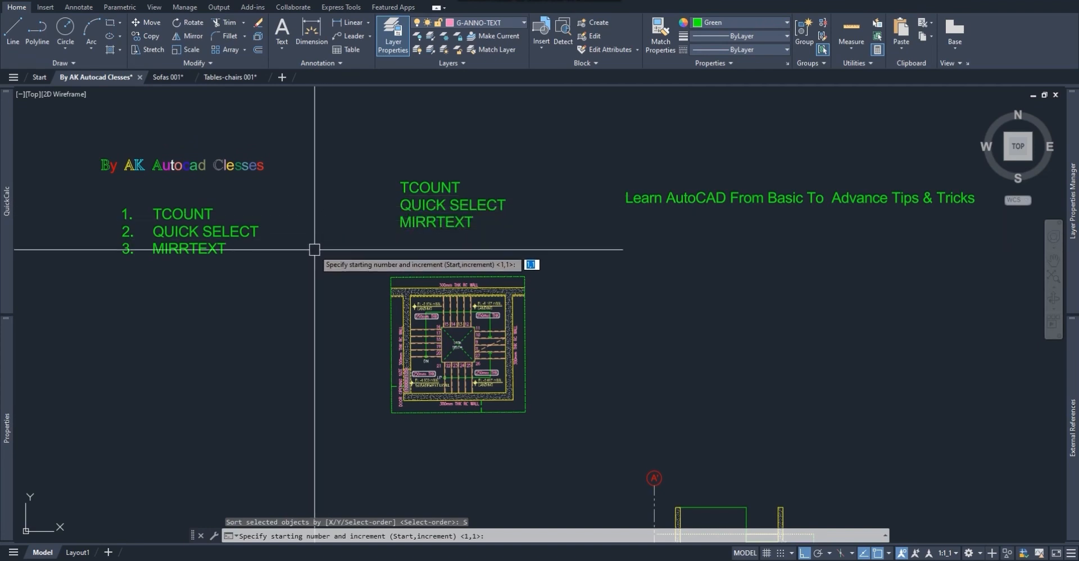
type("1")
key("Return")
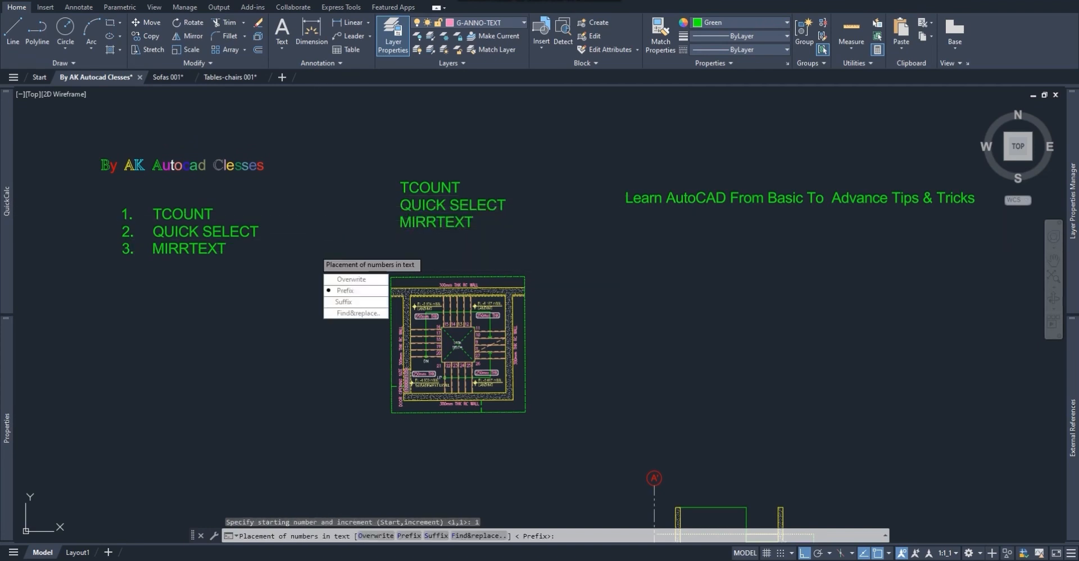
key("Down")
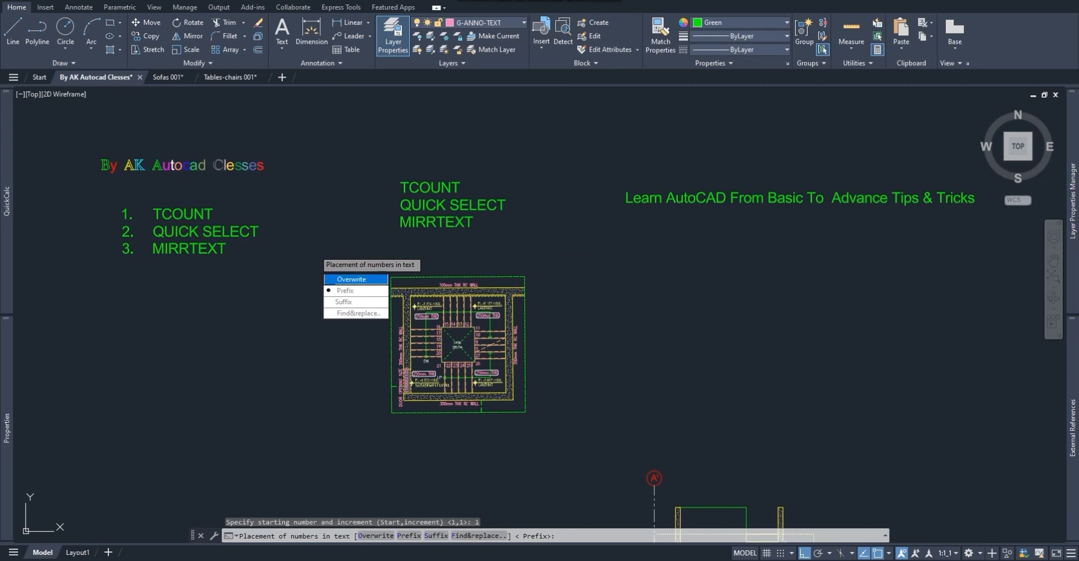
key("Down")
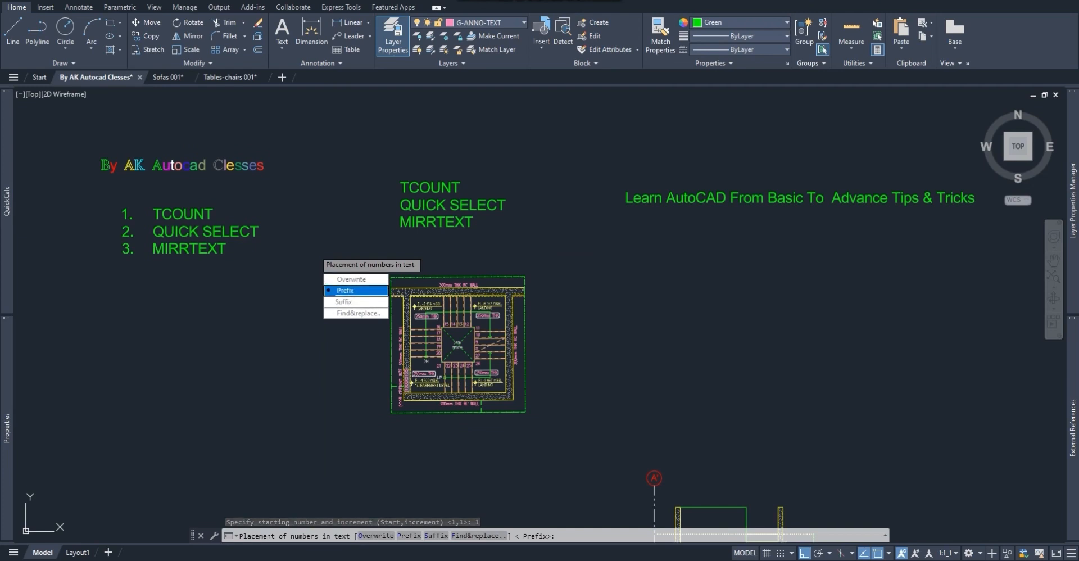
key("Return")
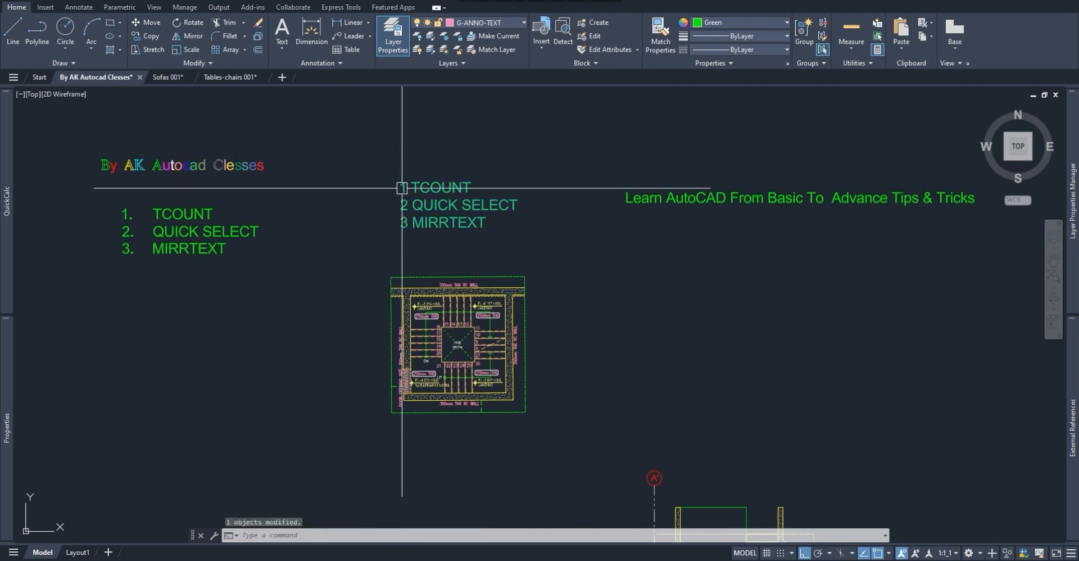
key("Escape")
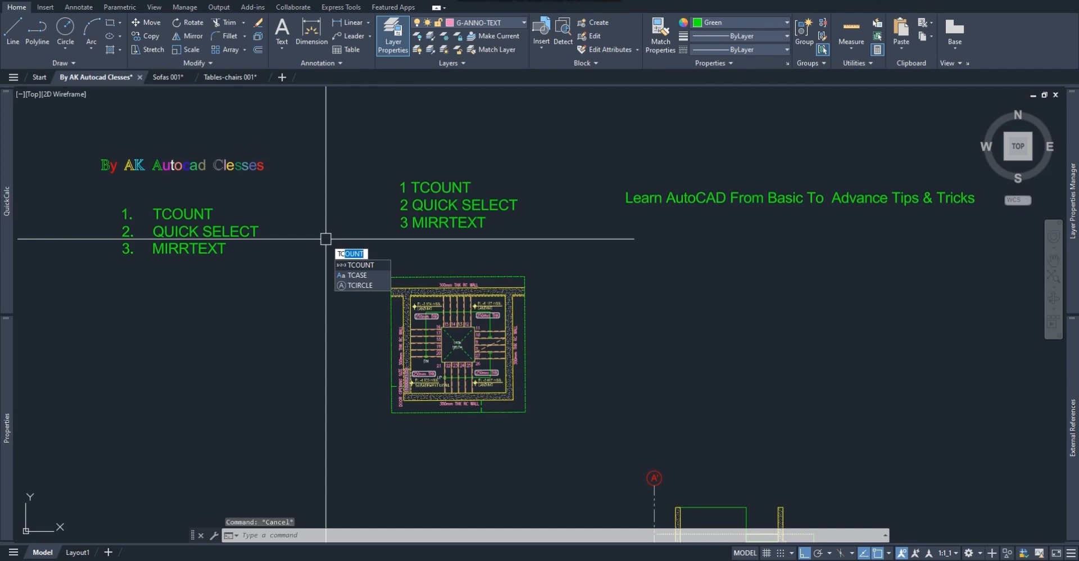
- Run TCOUNT on the copied list again, sorted by Select-order, starting at 3, with the numbers placed as a prefix
key("Return")
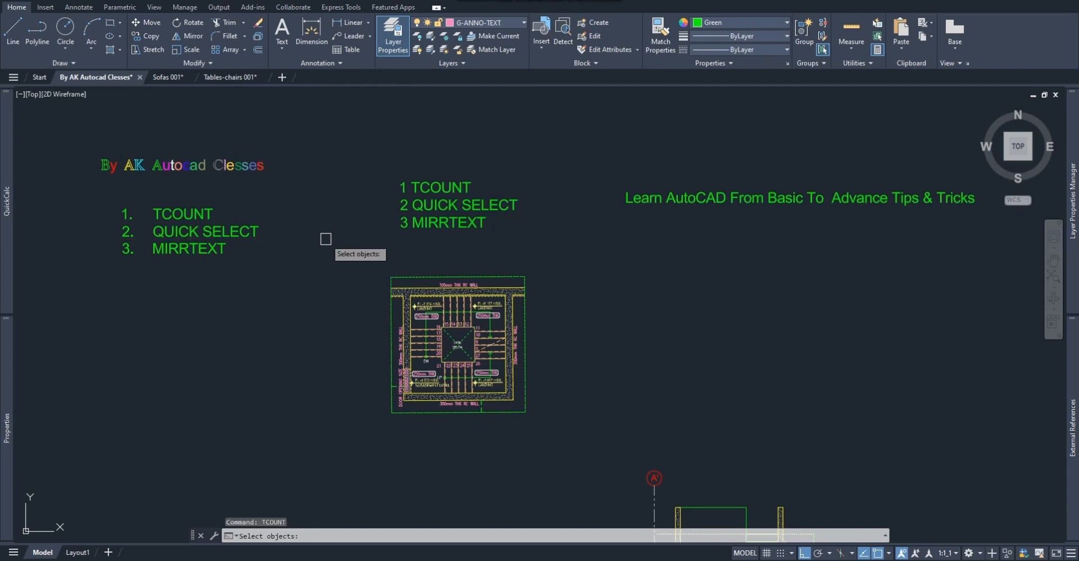
left_click(425, 211)
key("Return")
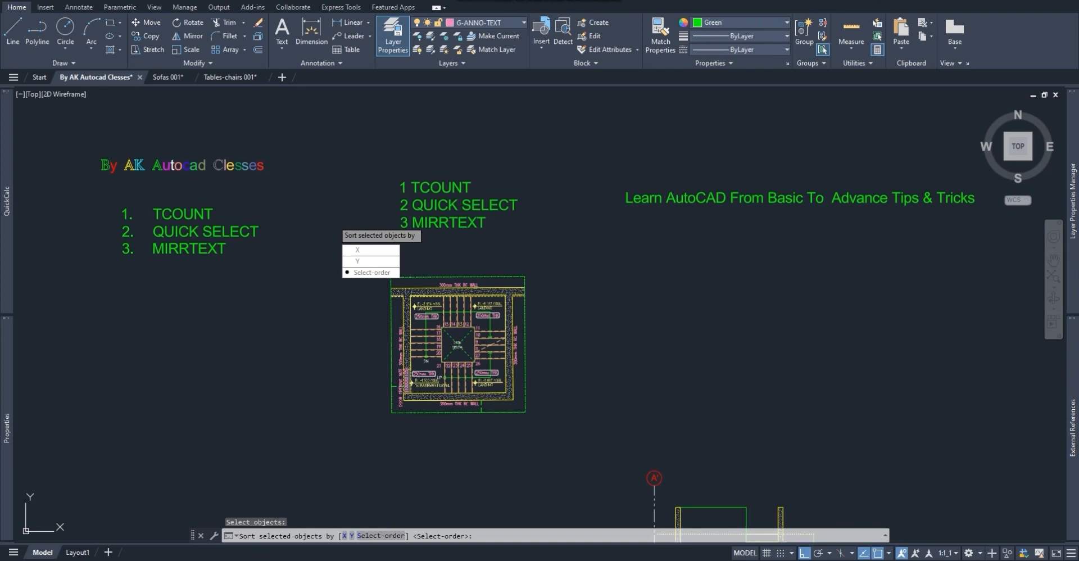
type("s")
key("Return")
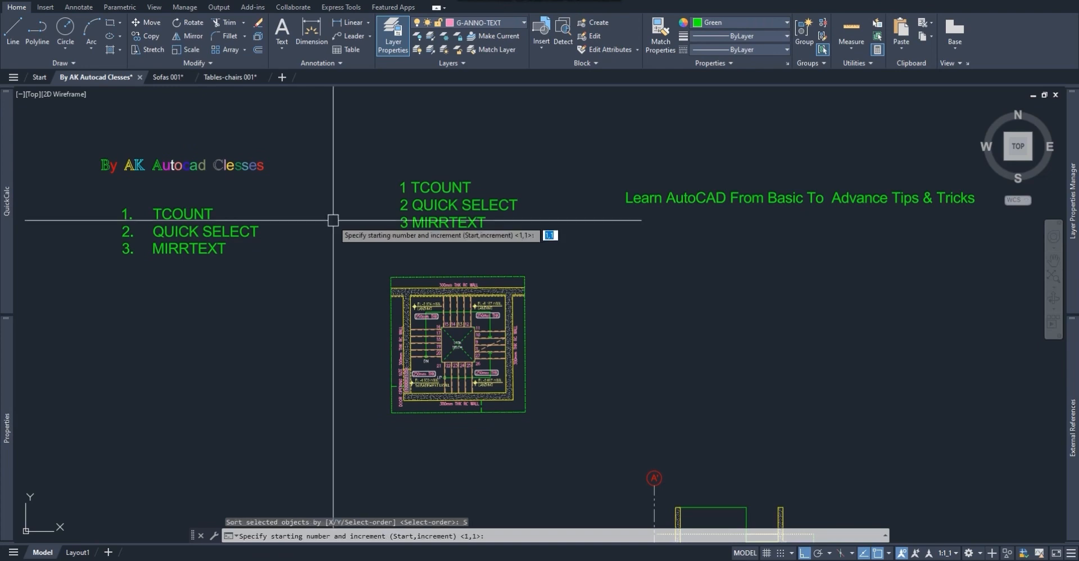
key("Return")
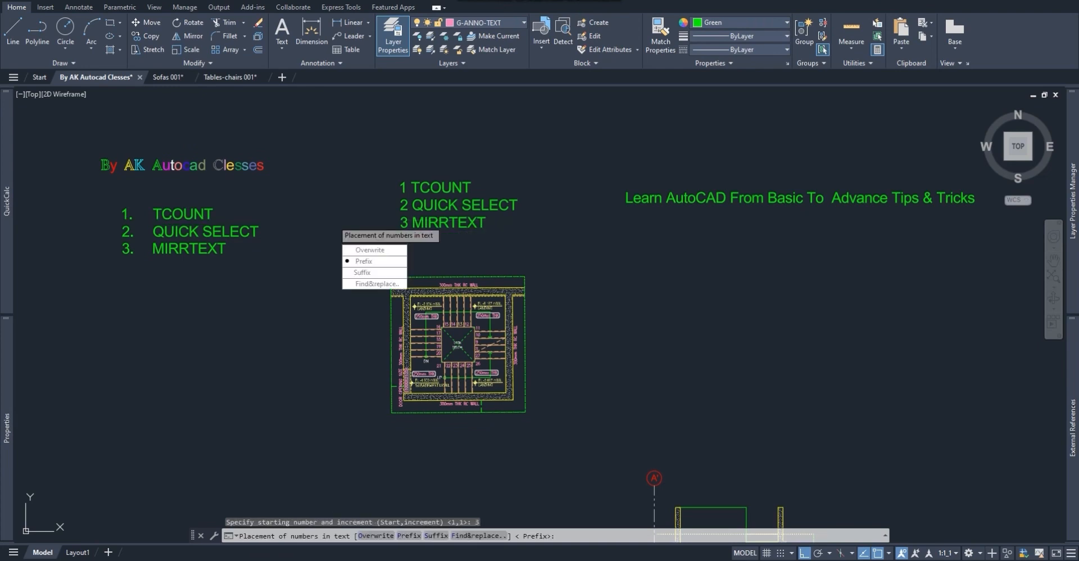
key("Return")
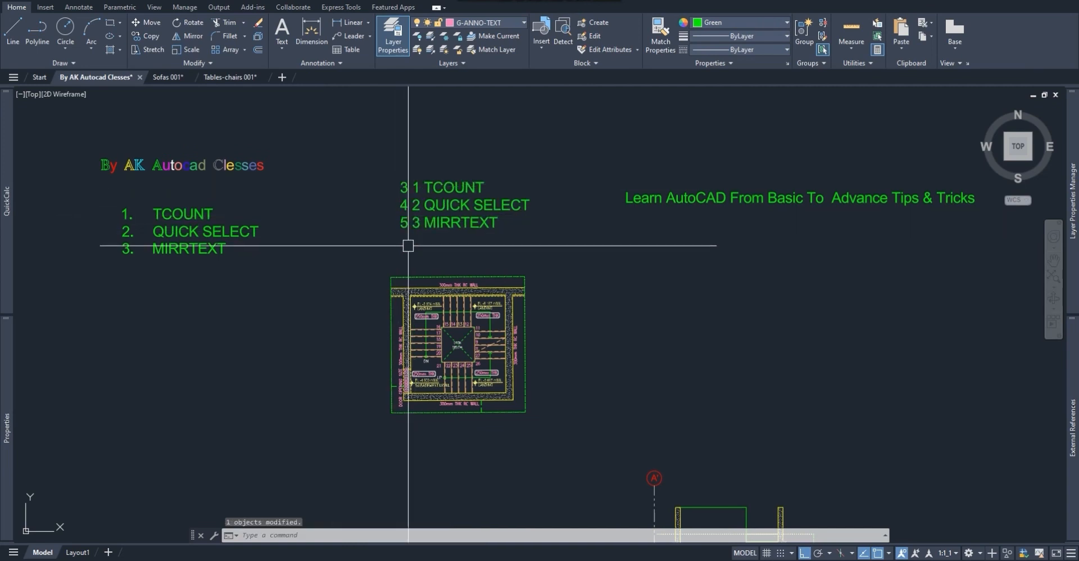
- Undo both TCOUNT numberings on the copied list
key("ctrl+z")
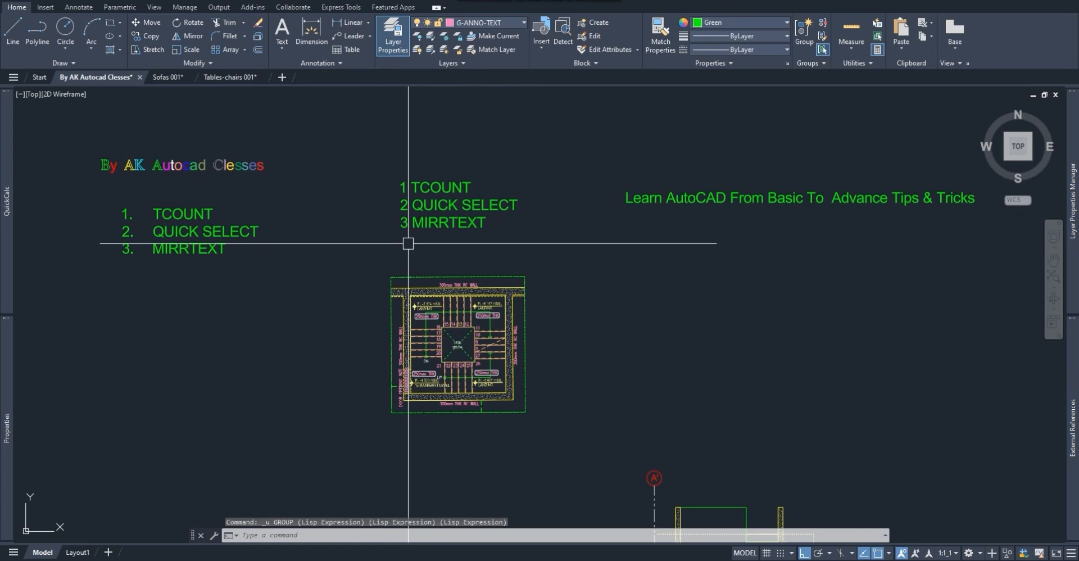
key("ctrl+z")
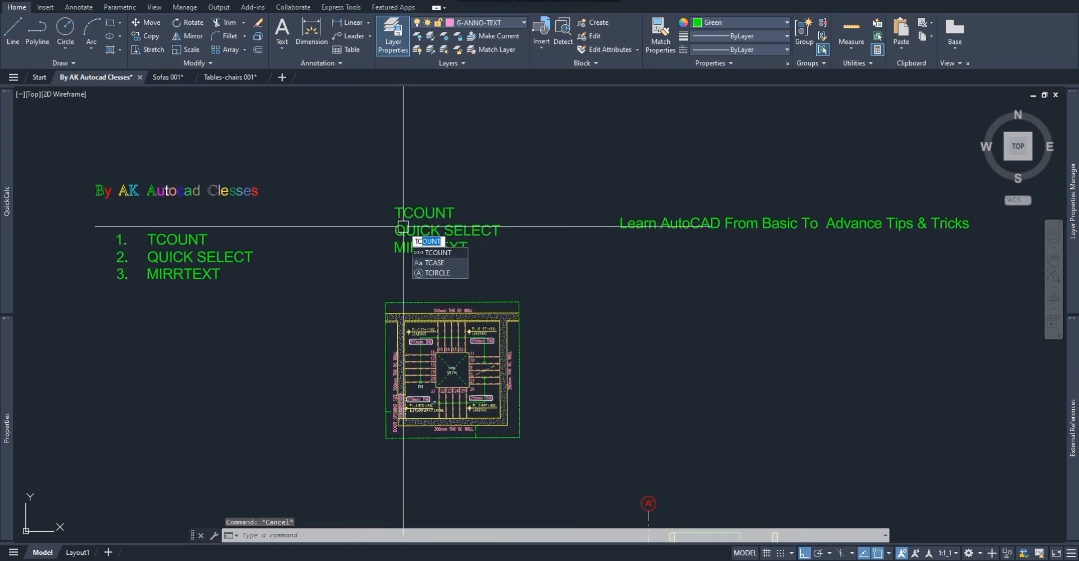
- Number the copied list with TCOUNT, sorted by Select-order, starting at 1, with the numbers placed as a suffix
key("Return")
left_click(403, 227)
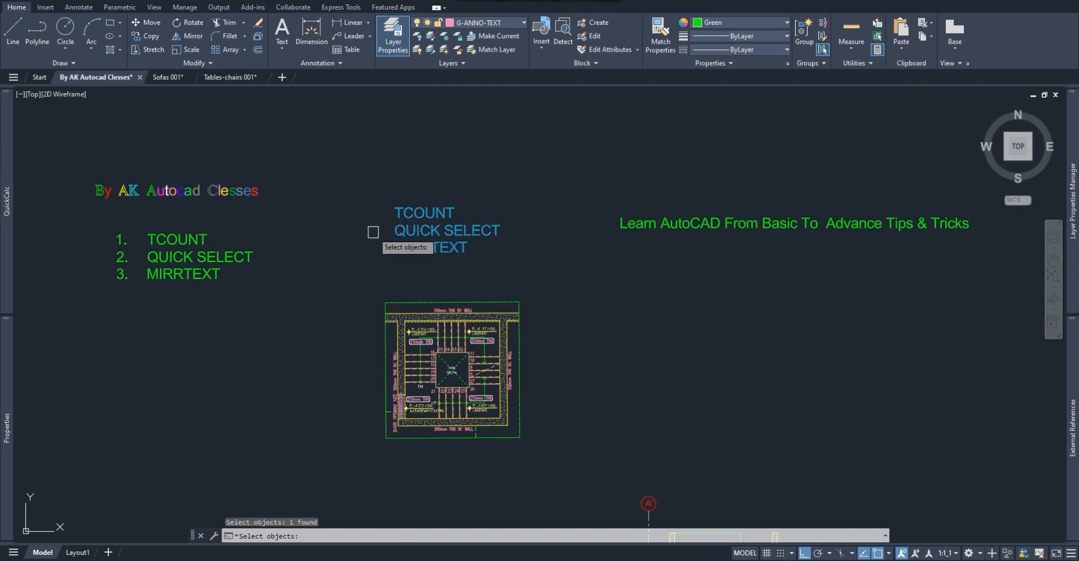
key("Return")
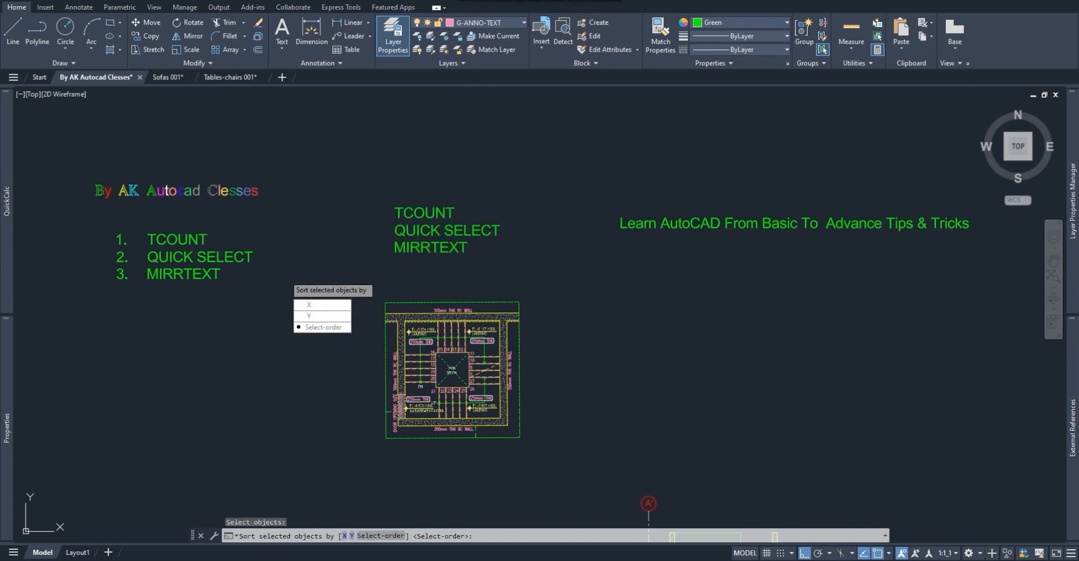
key("Return")
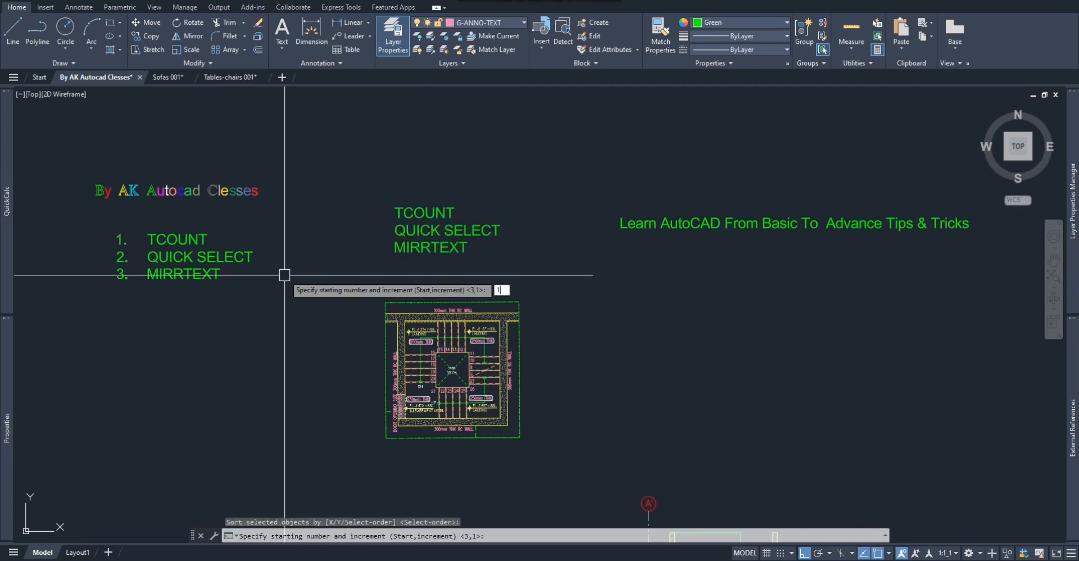
key("Return")
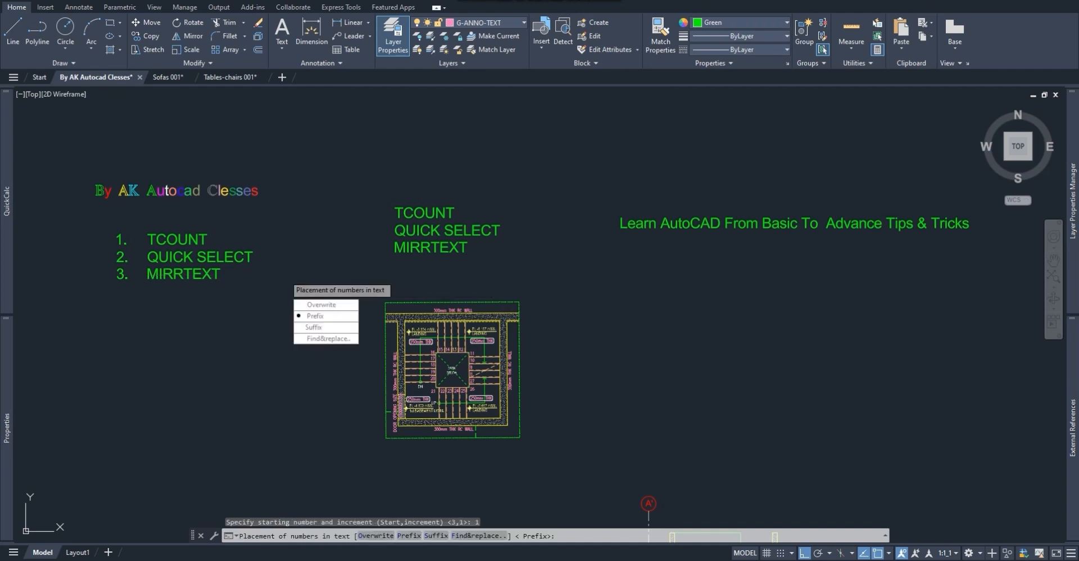
key("Down")
key("Down")
key("Down")
key("Return")
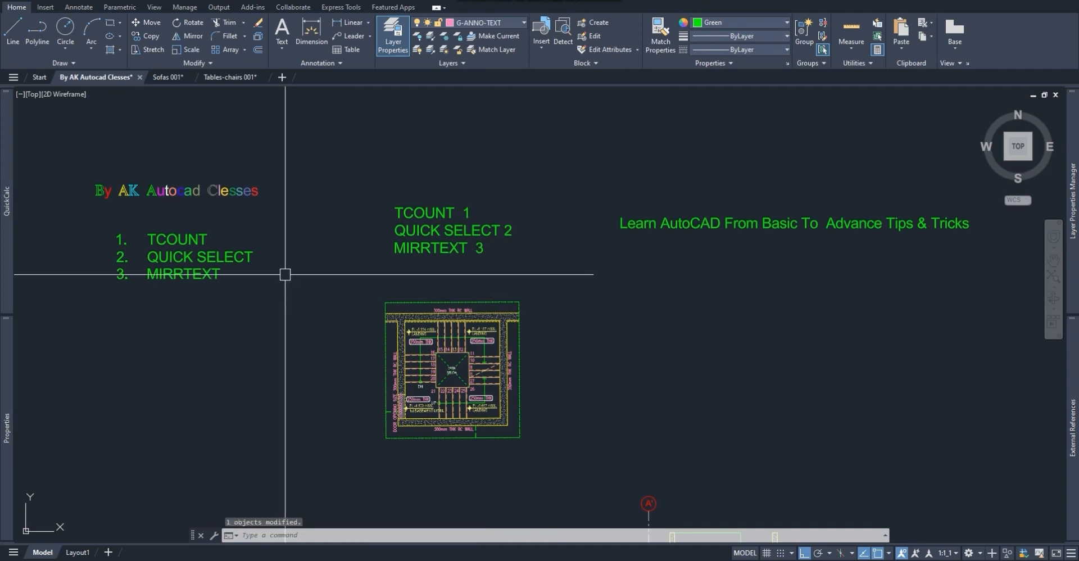
left_click(452, 233)
double_click(453, 232)
key("Escape")
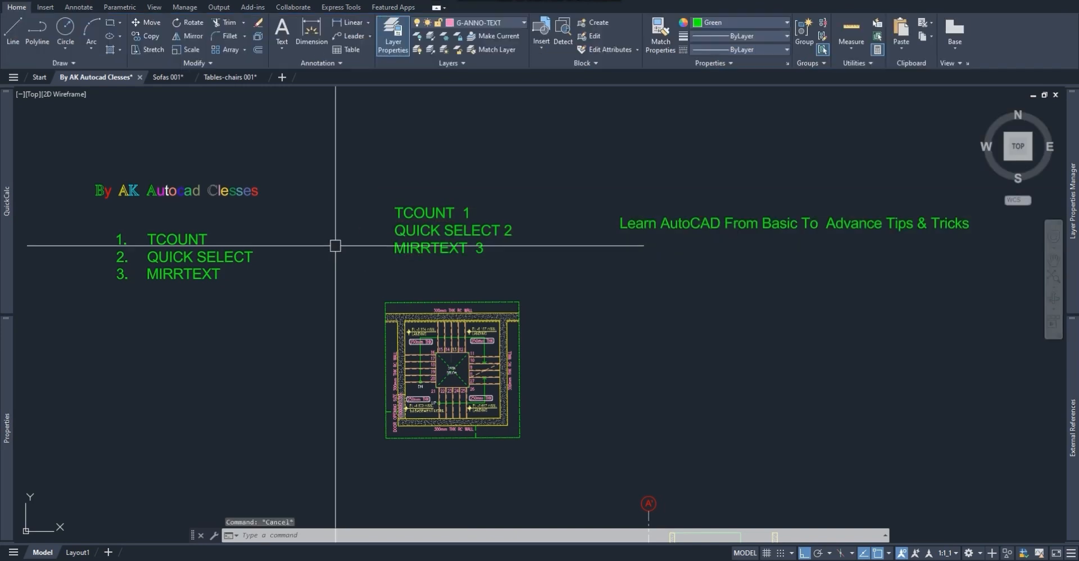
- Right-justify the copied, suffix-numbered list with TJUST
type("tjust")
key("Return")
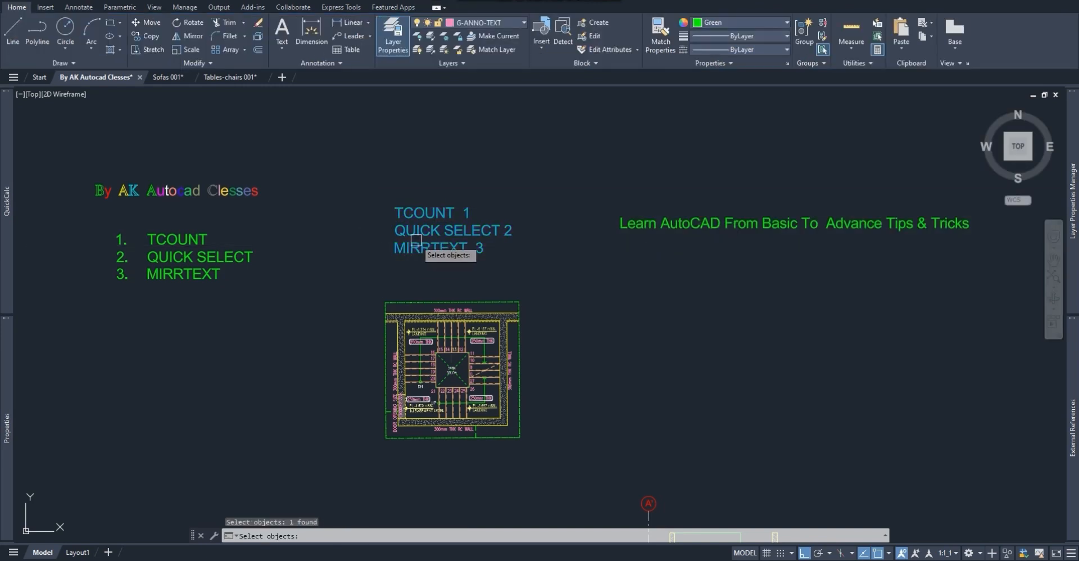
left_click(433, 253)
key("Return")
key("Down")
key("Down")
key("Down")
key("Return")
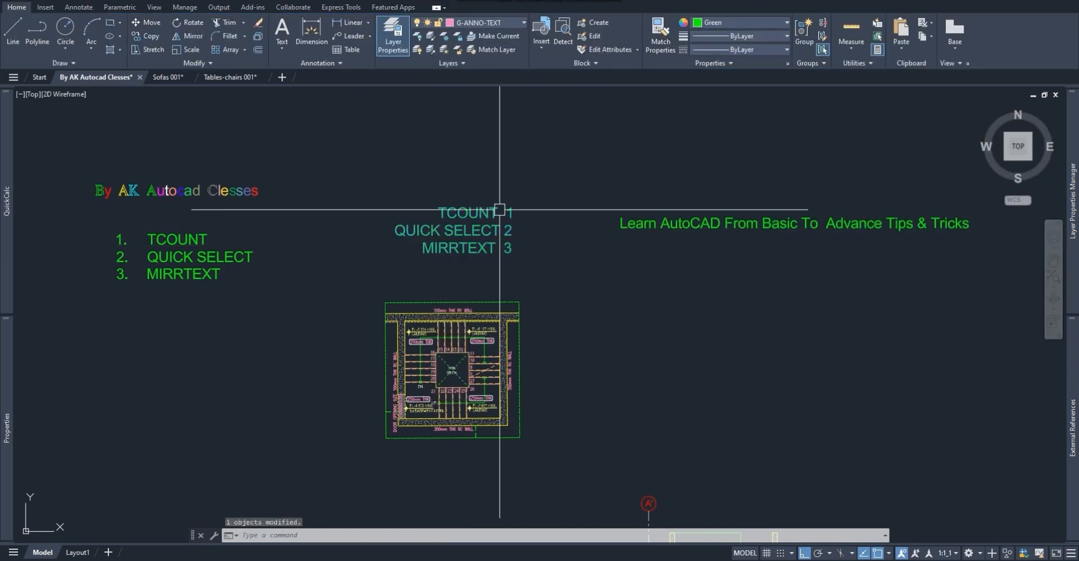
key("Escape")
scroll(508, 211, "up", 4)
scroll(496, 292, "down", 4)
middle_click_drag(450, 307, 448, 296)
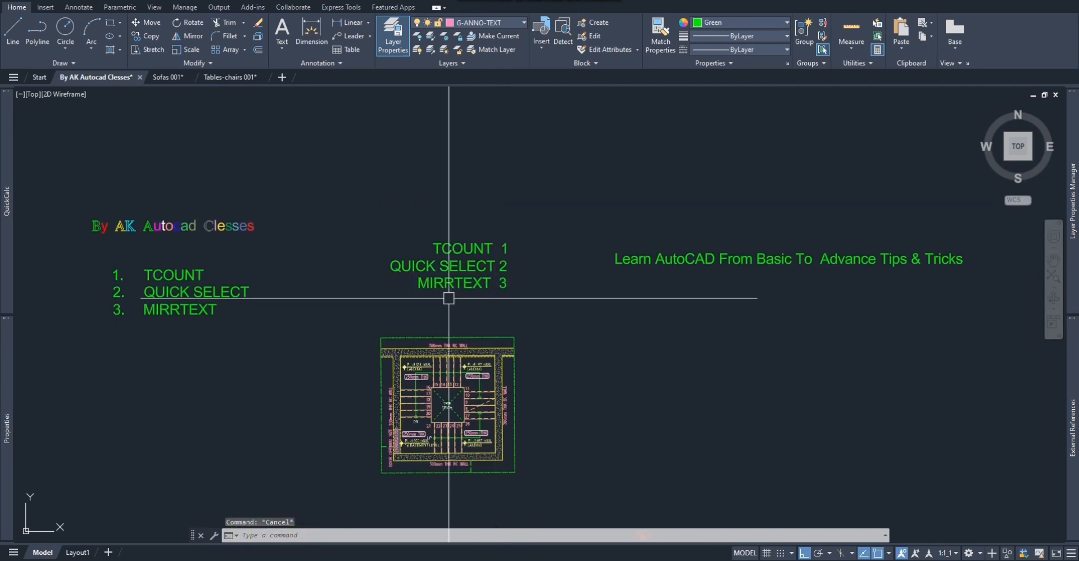
- Undo the right justification and the suffix numbering on the copied list
key("ctrl+z")
key("ctrl+z")
key("ctrl+z")
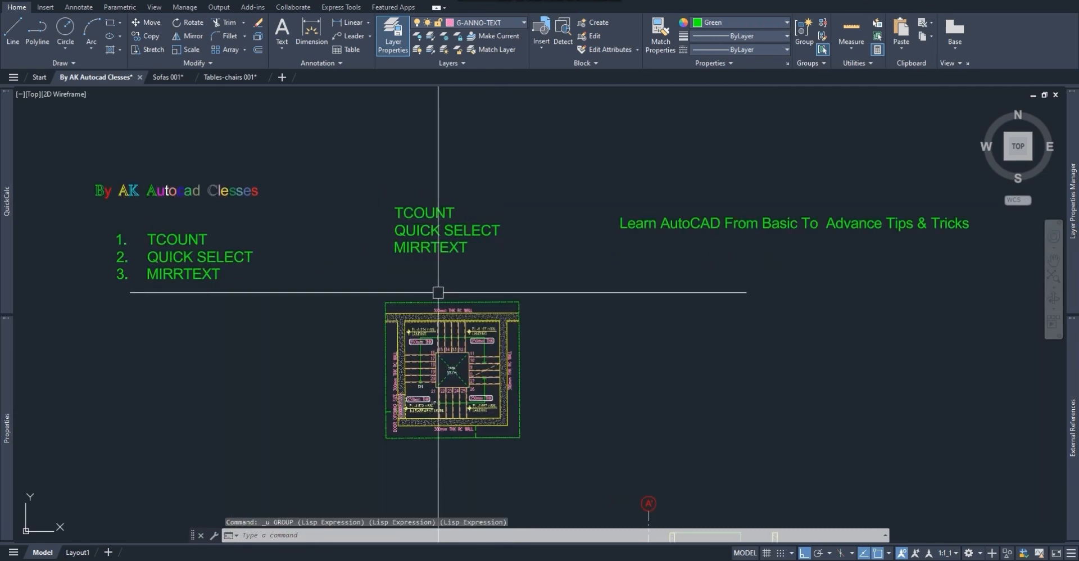
key("Escape")
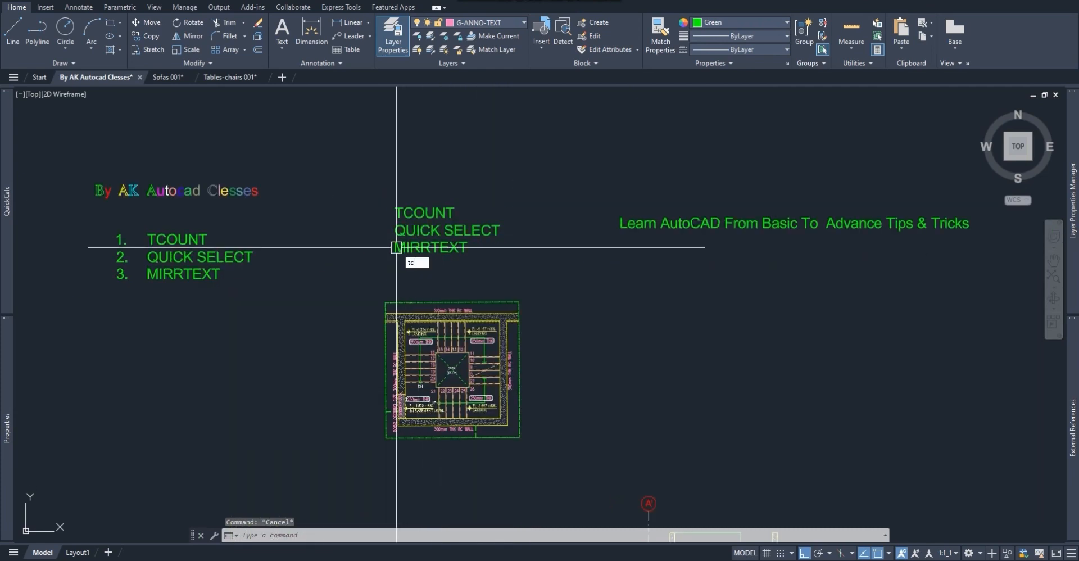
type("tc")
key("Return")
left_click(408, 248)
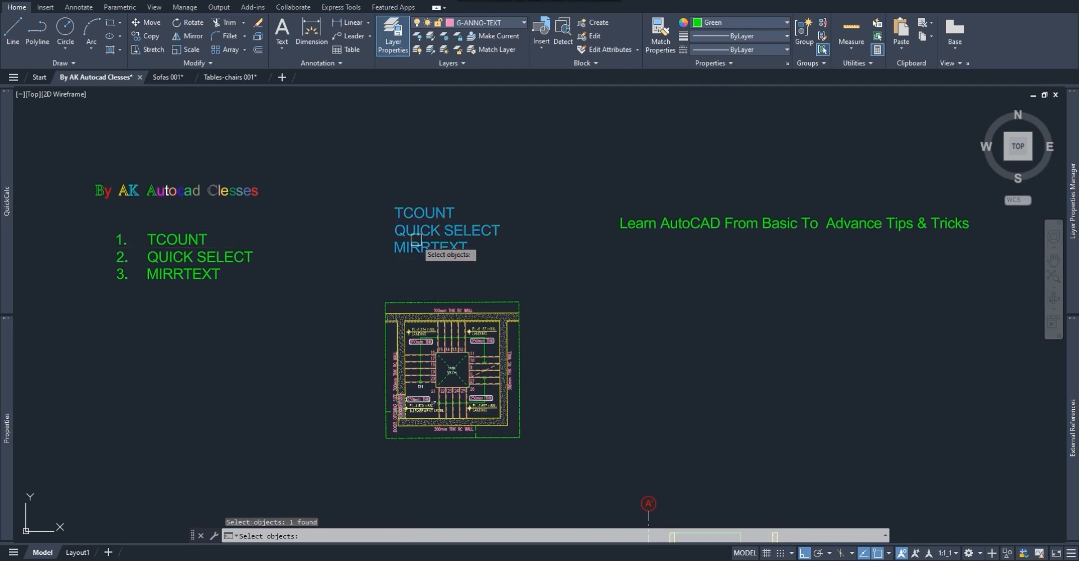
key("Return")
key("Return")
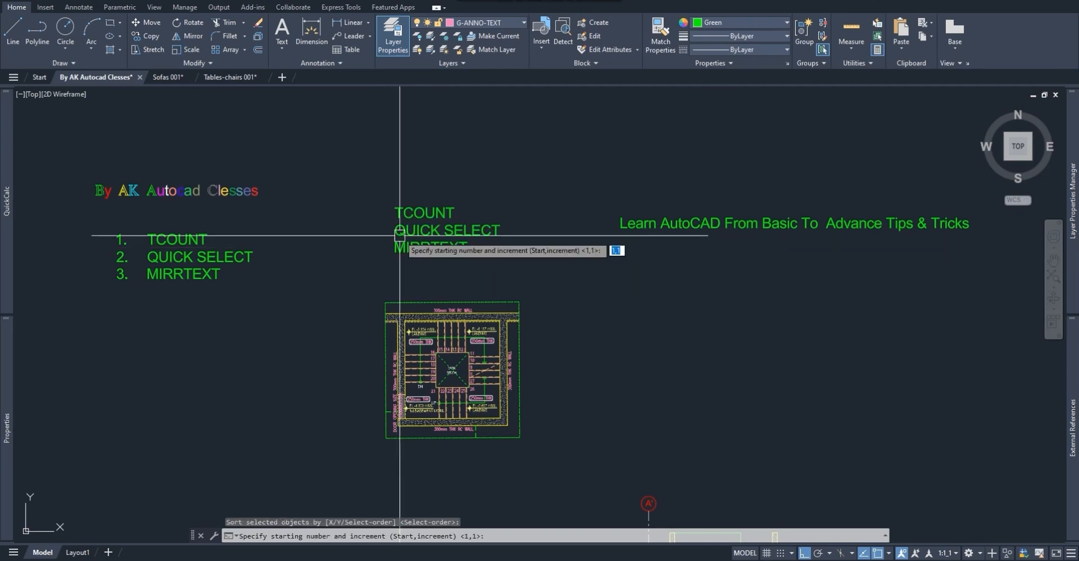
type("1")
key("Return")
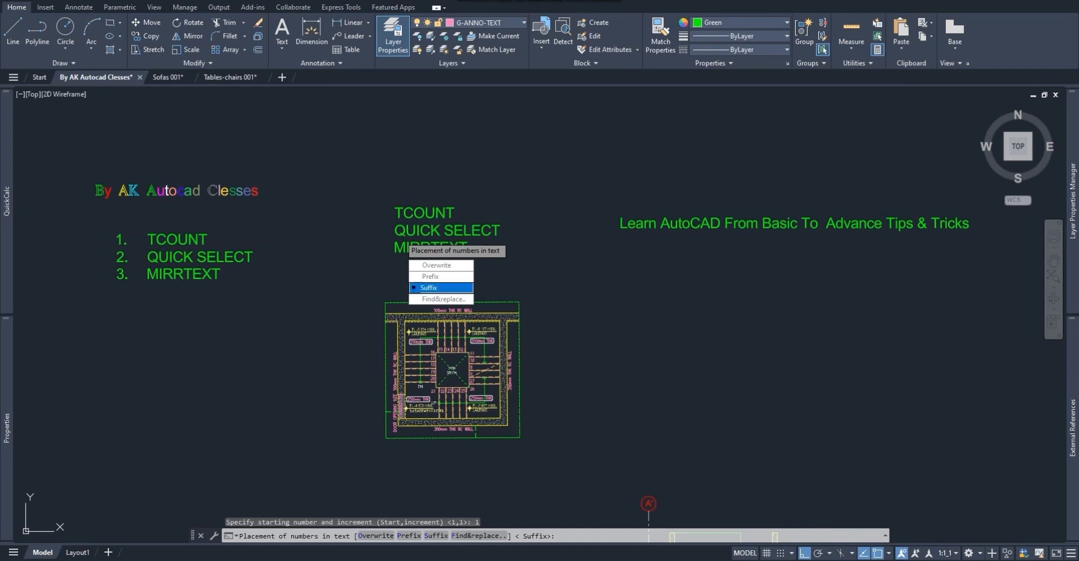
key("Down")
key("Return")
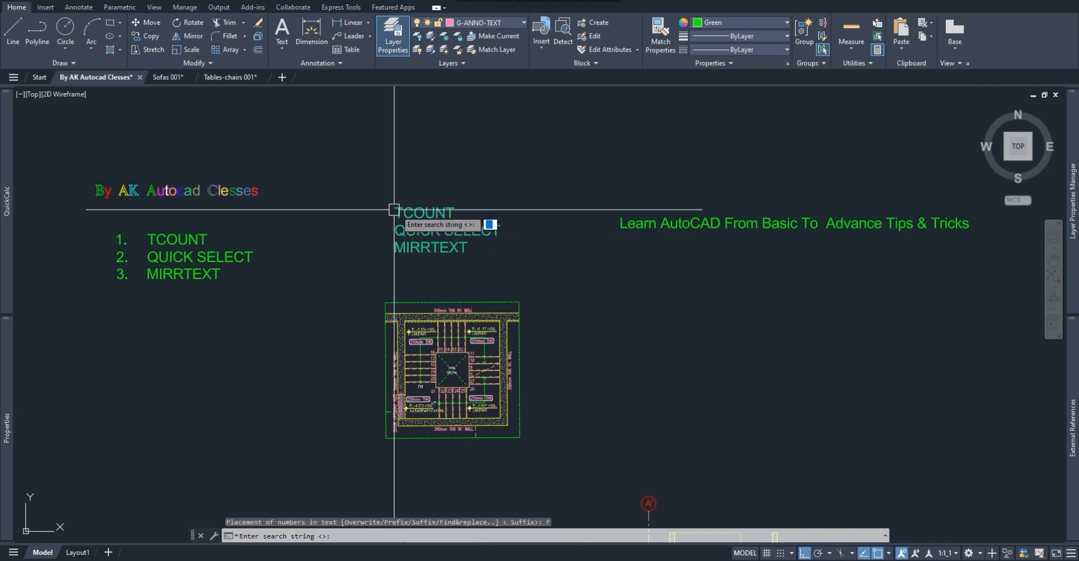
key("Escape")
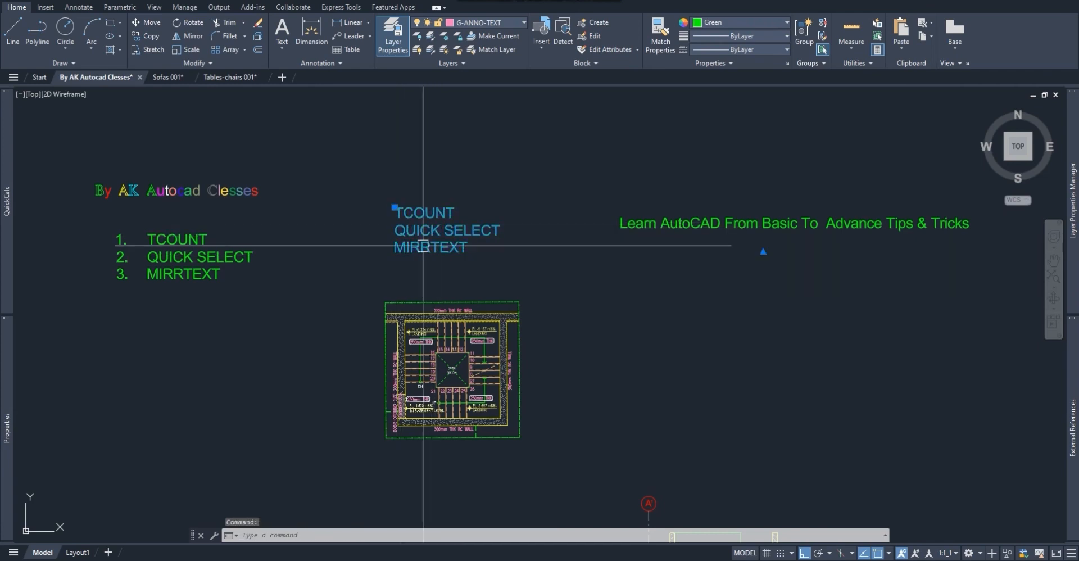
- Delete the unnumbered copy of the text list, keeping the original numbered list
middle_click_drag(457, 273, 456, 258)
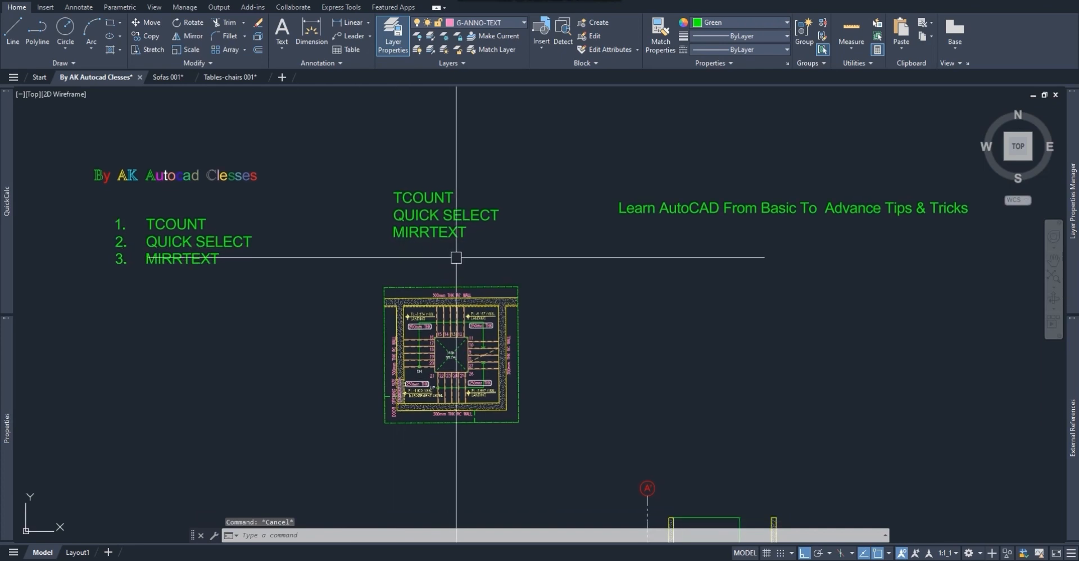
left_click(420, 211)
key("Delete")
left_click(250, 241)
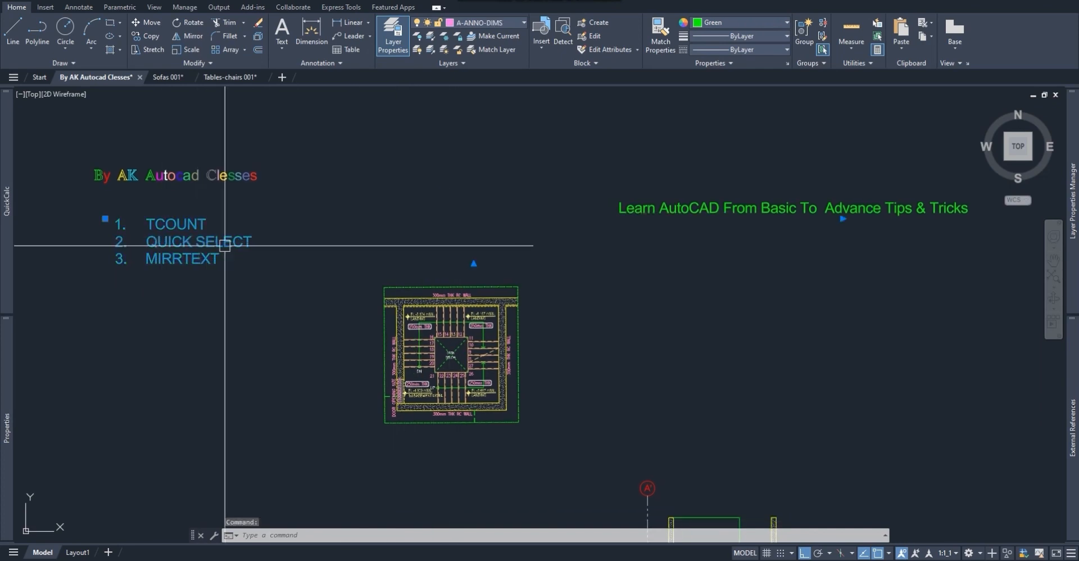
key("Escape")
scroll(155, 250, "up", 4)
double_click(146, 270)
left_click_drag(135, 227, 401, 226)
key("Escape")
scroll(337, 241, "down", 5)
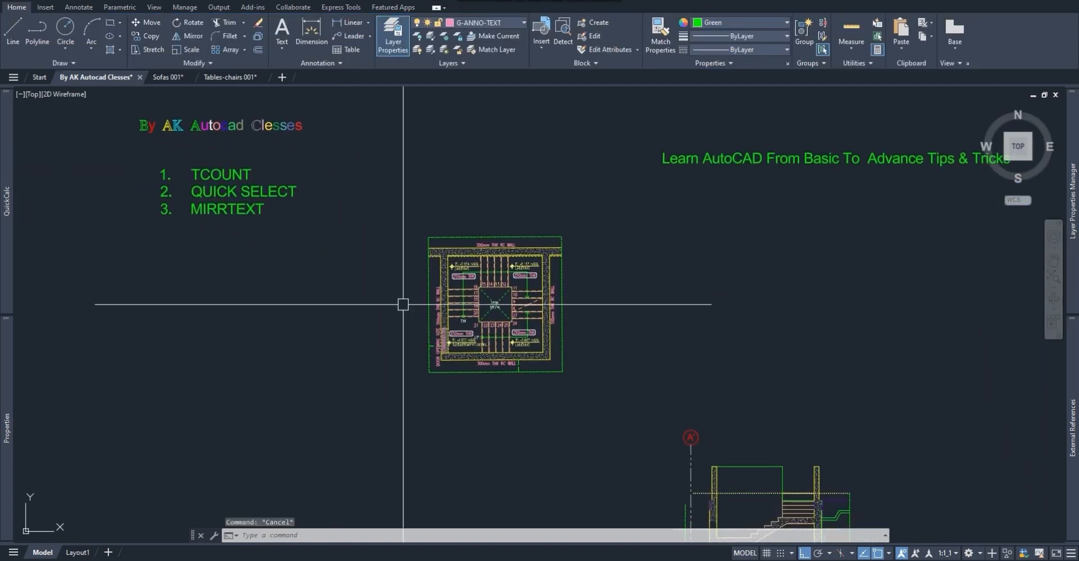
type("QS")
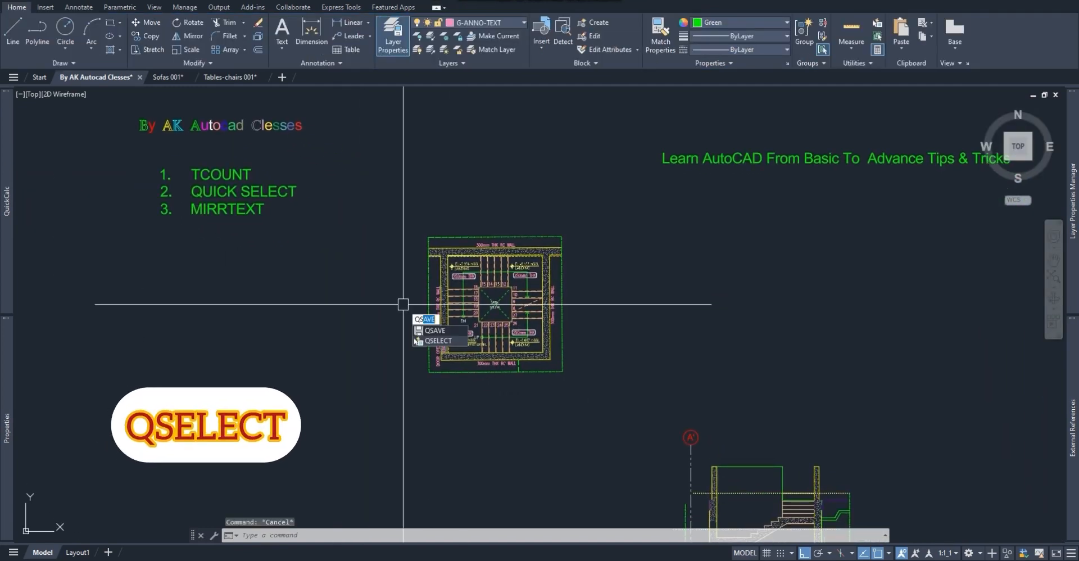
type("ELE")
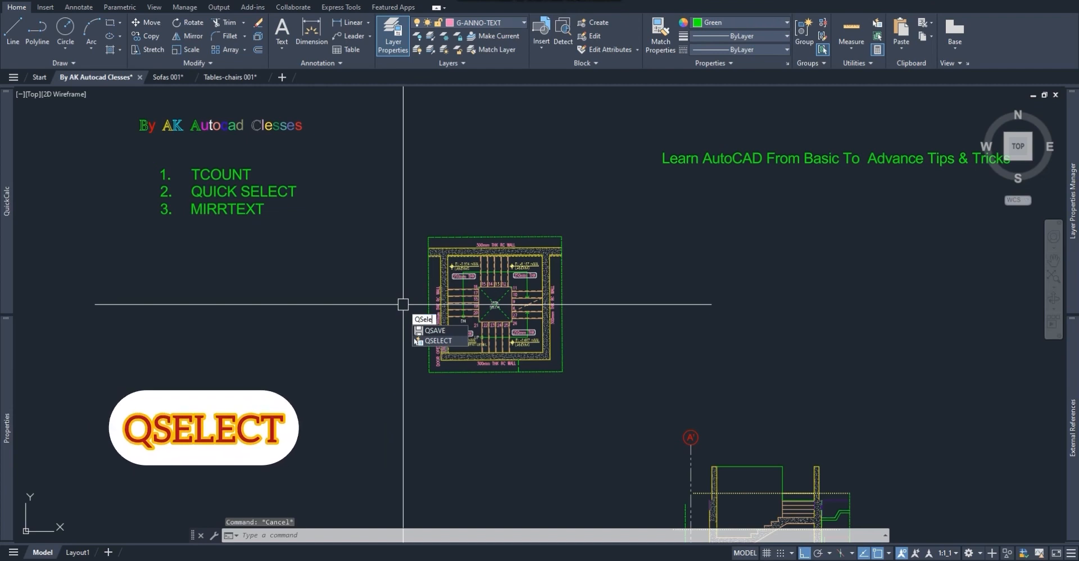
key("Return")
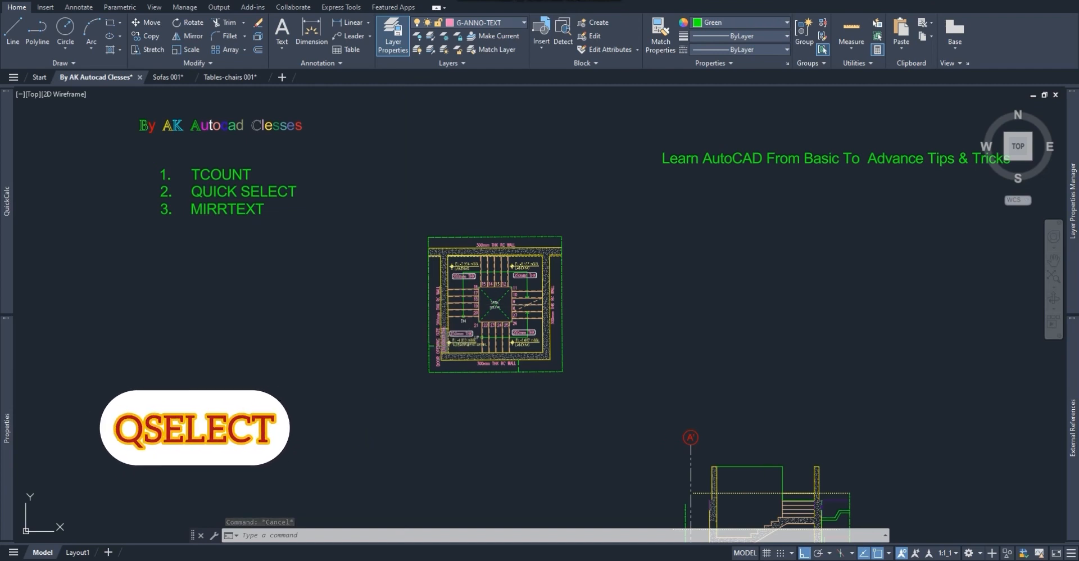
key("Escape")
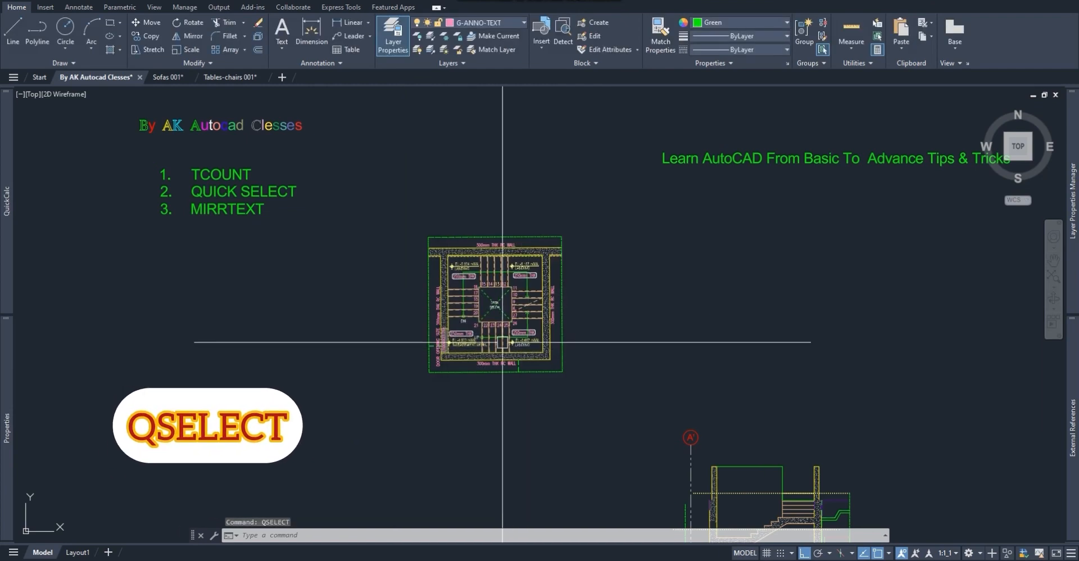
scroll(396, 337, "up", 3)
scroll(388, 264, "up", 5)
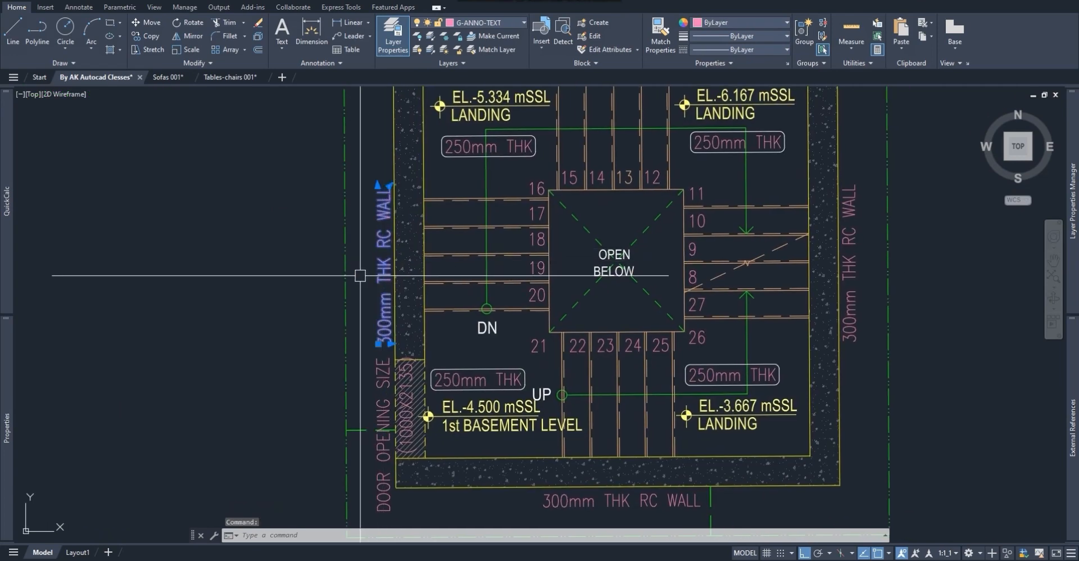
scroll(357, 290, "down", 5)
type("cd")
key("Return")
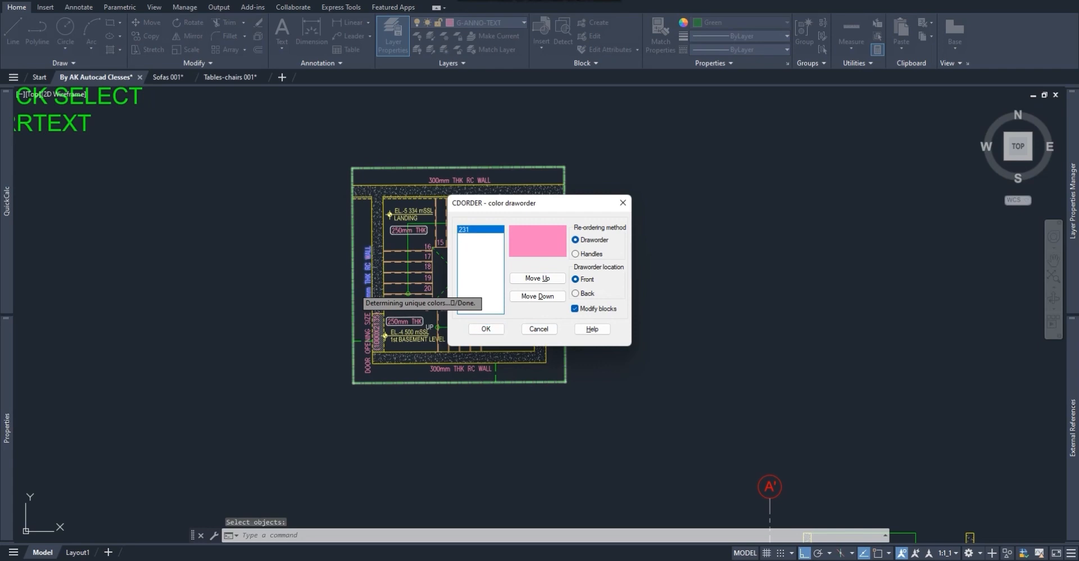
key("Escape")
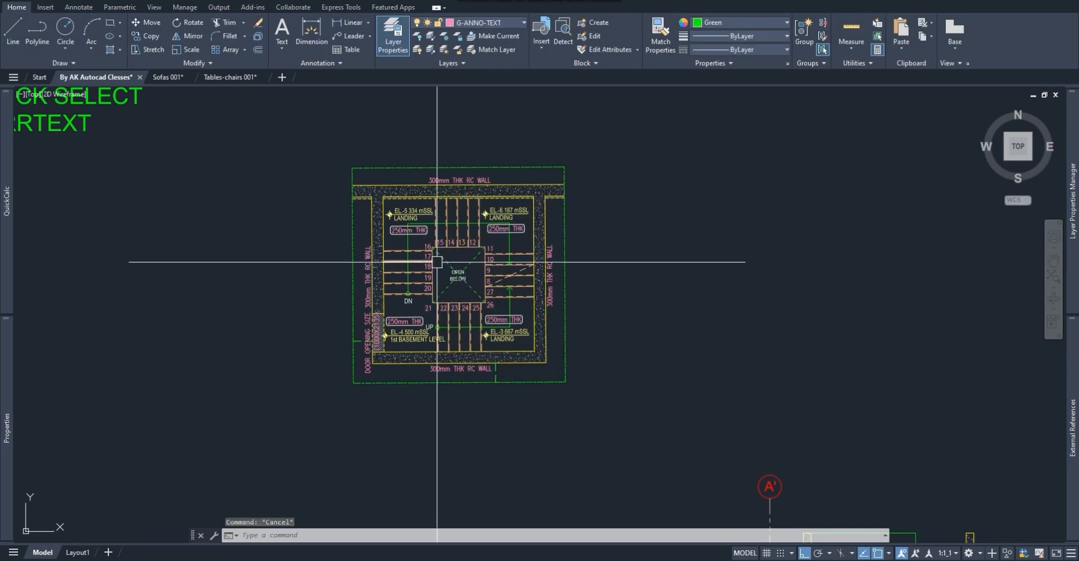
- Start Quick Select and limit it to a selection enclosing the whole staircase plan below the text list
right_click(271, 227)
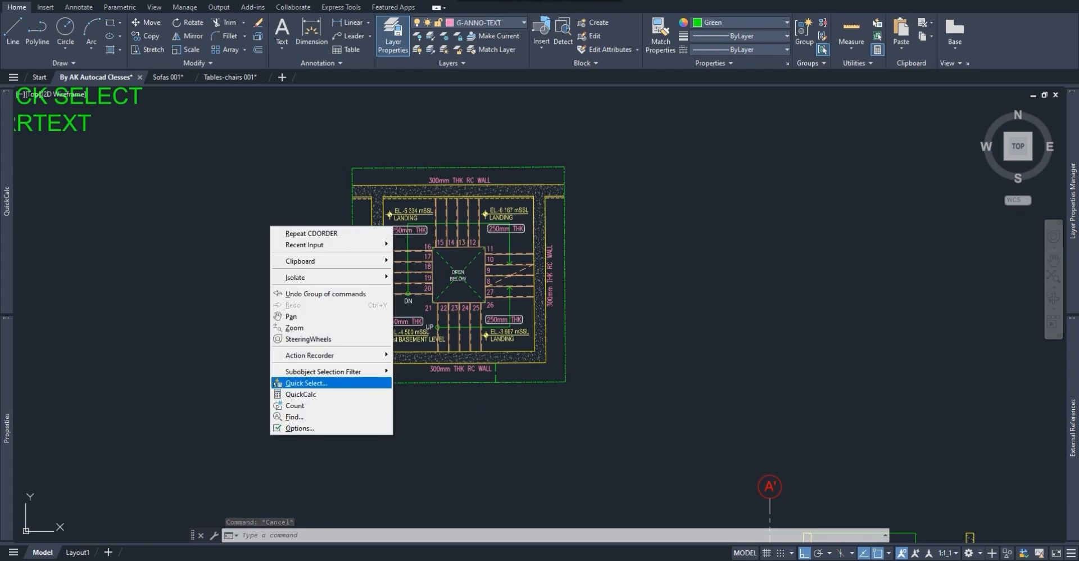
left_click(276, 383)
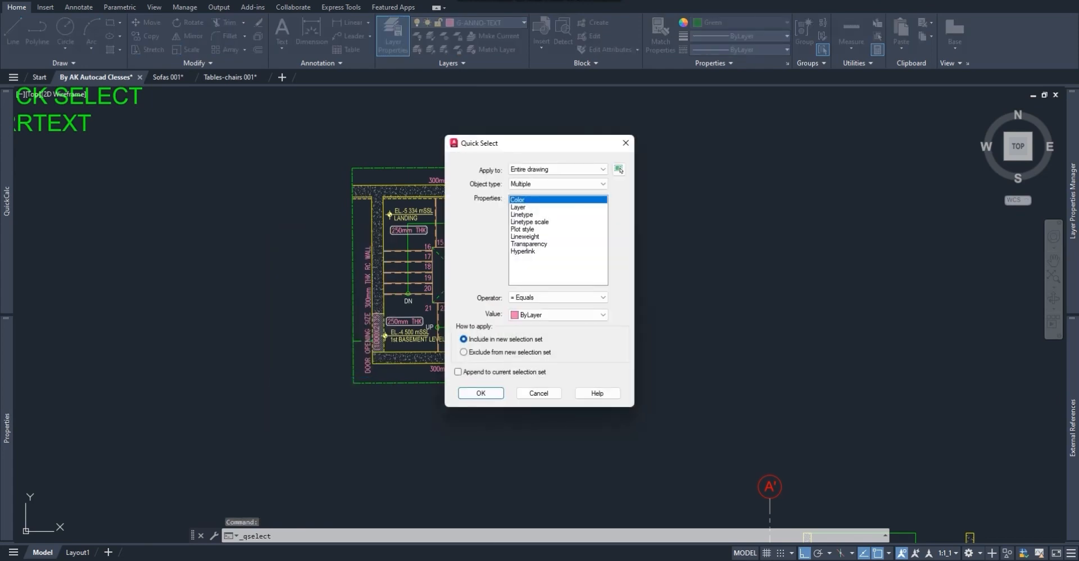
left_click(602, 169)
left_click(602, 169)
left_click(619, 169)
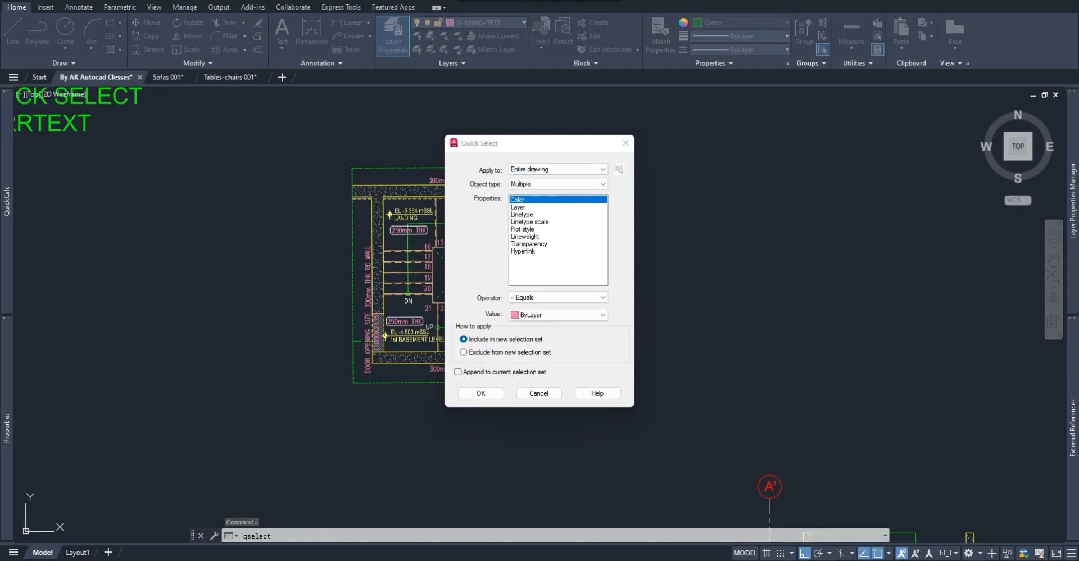
scroll(616, 185, "down", 5)
left_click_drag(621, 169, 470, 323)
scroll(555, 234, "up", 5)
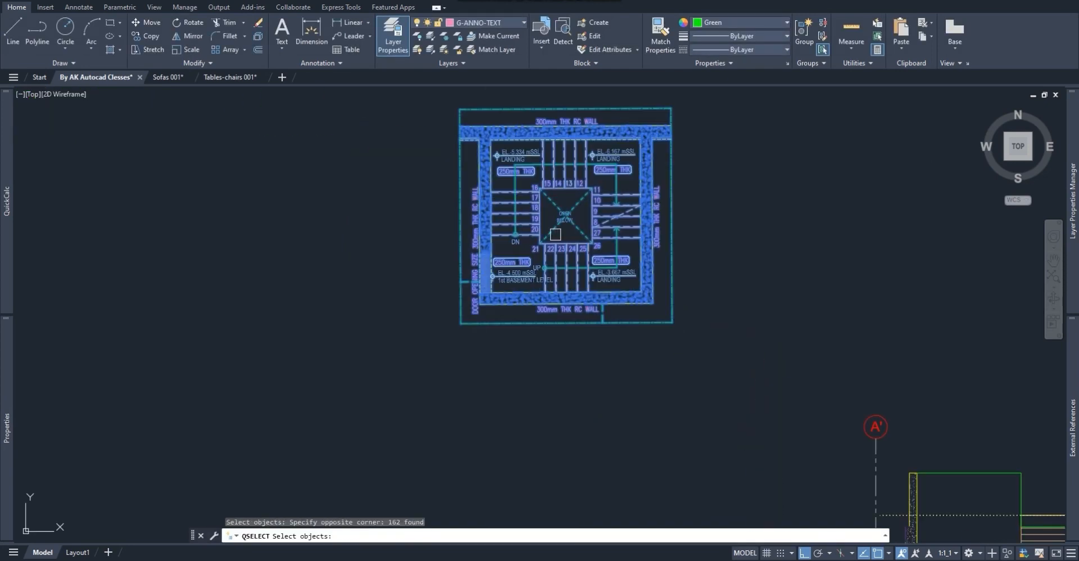
middle_click_drag(527, 223, 482, 278)
mouse_move(400, 163)
left_mouse_down()
mouse_move(441, 243)
mouse_move(669, 408)
left_mouse_up()
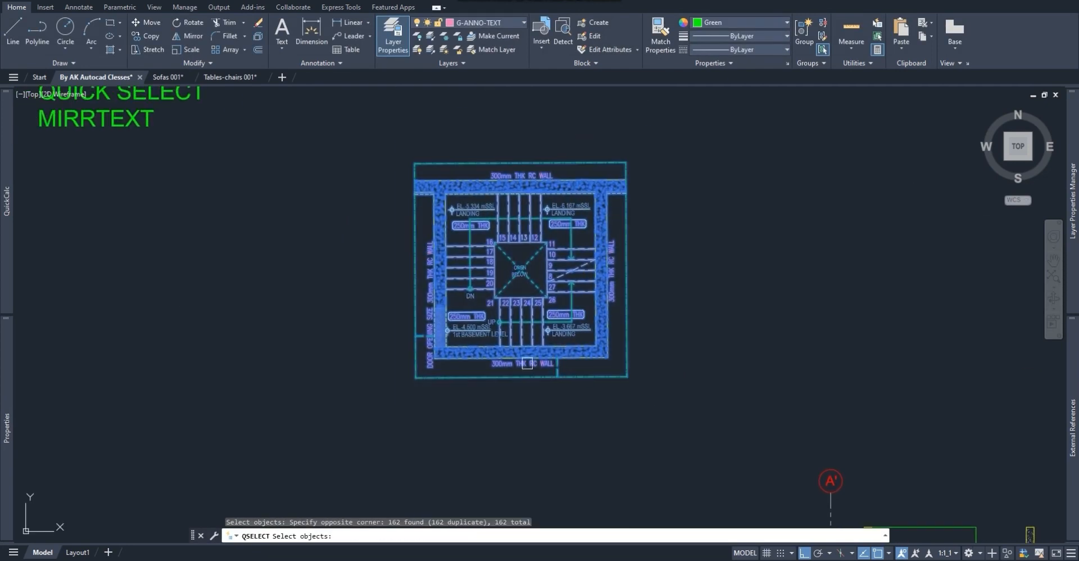
key("Return")
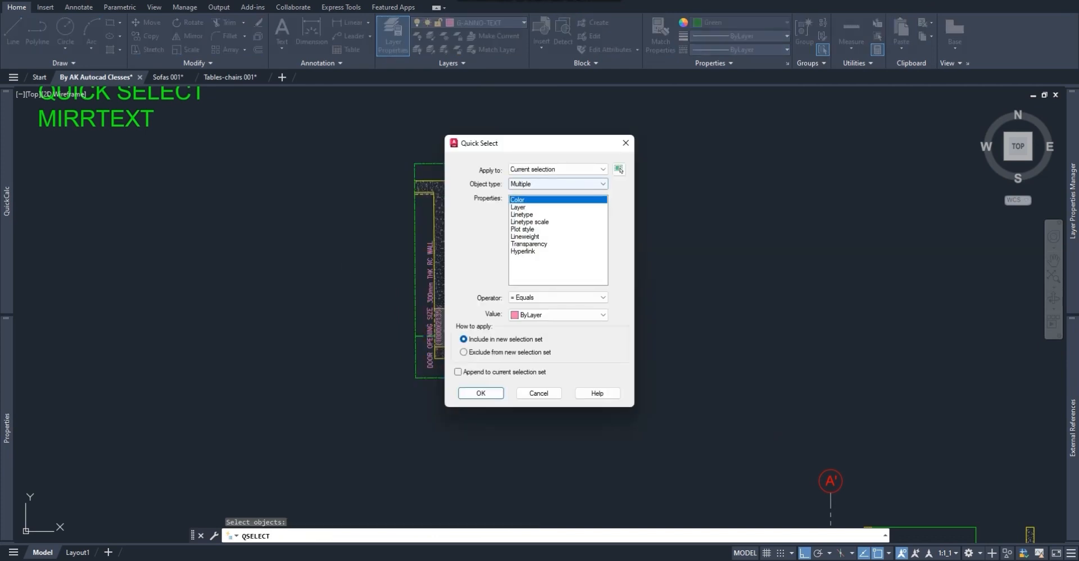
- Set the Quick Select filter to MText objects, using the Color property with the Equals operator
left_click(562, 183)
key("Down")
key("Down")
key("Down")
key("Down")
key("Down")
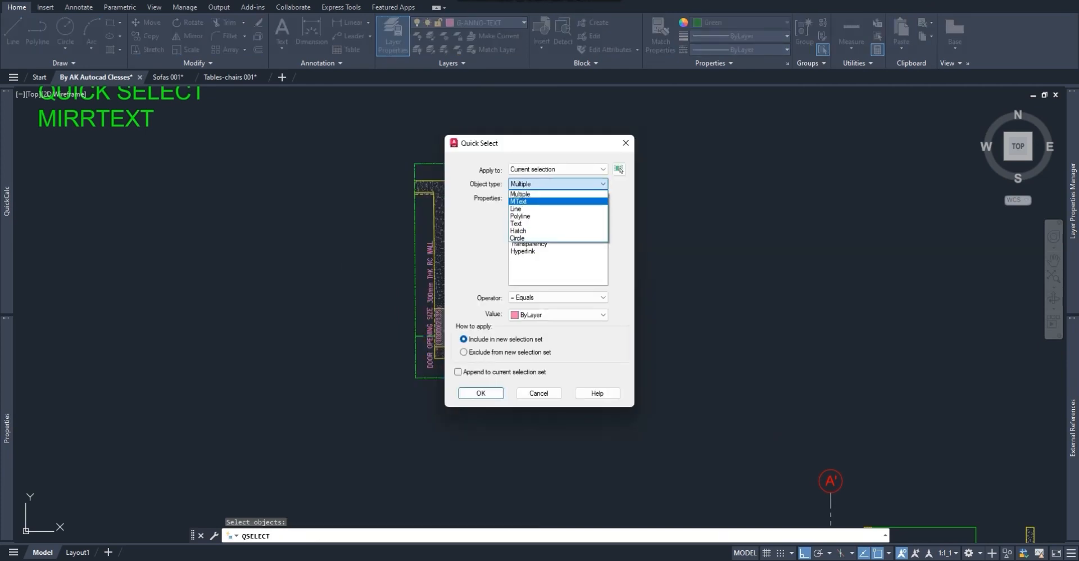
key("Up")
key("Up")
key("Up")
key("Up")
key("Return")
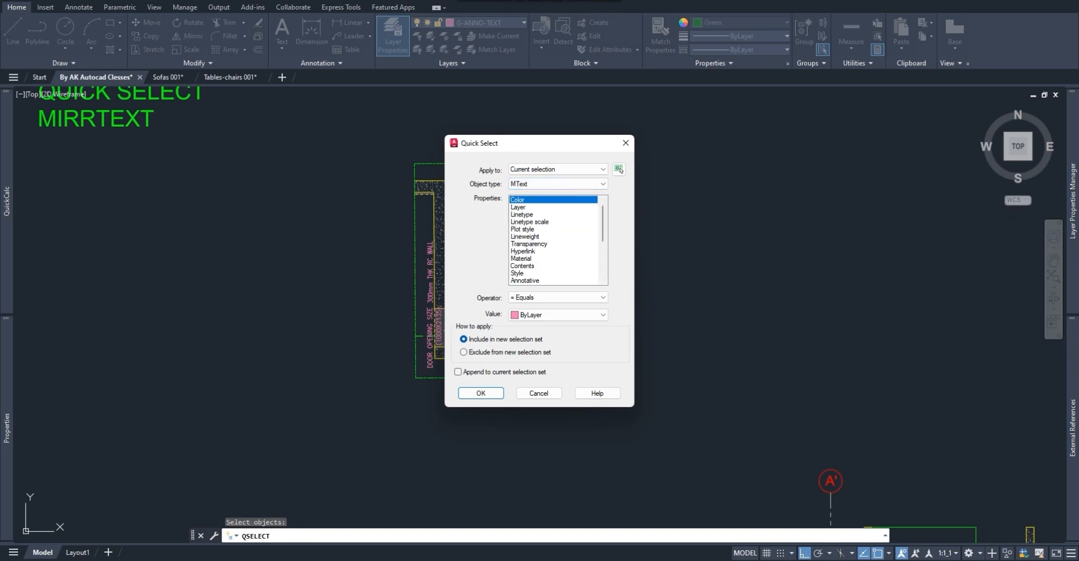
left_click(562, 298)
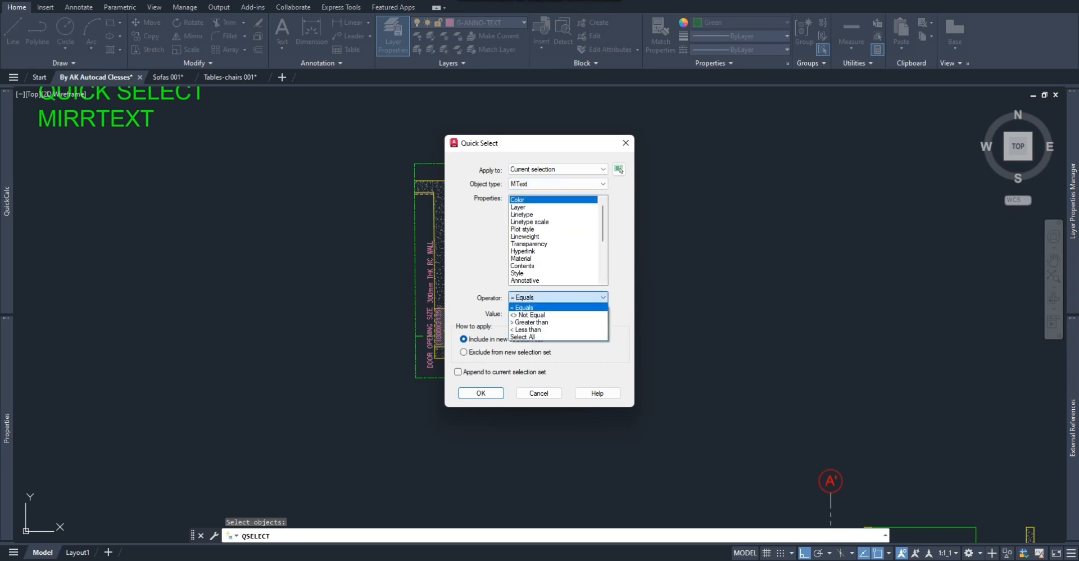
left_click(557, 308)
left_click(562, 314)
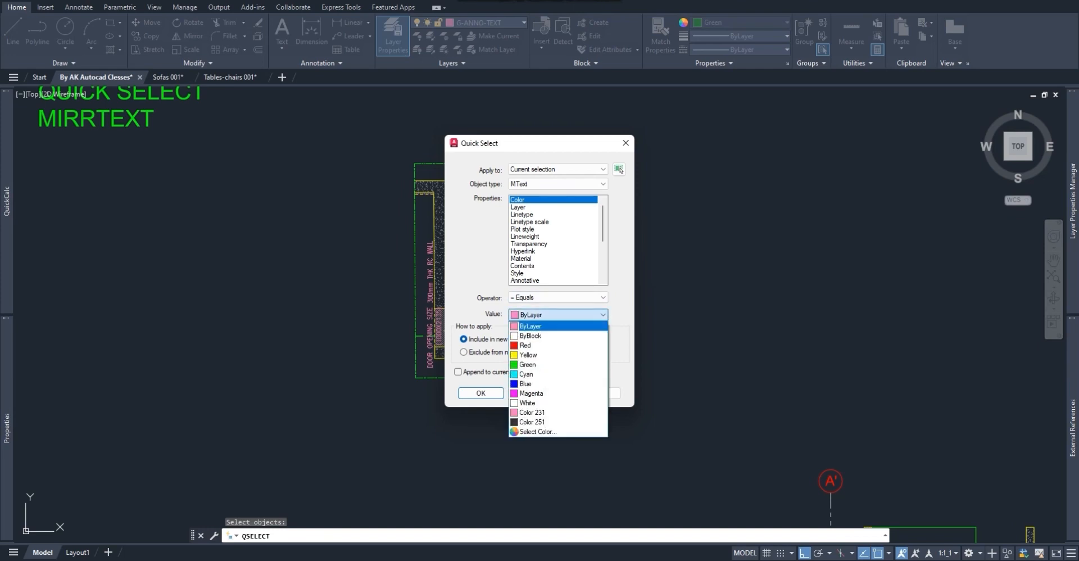
key("Down")
key("Down")
key("Down")
key("Down")
key("Down")
key("Return")
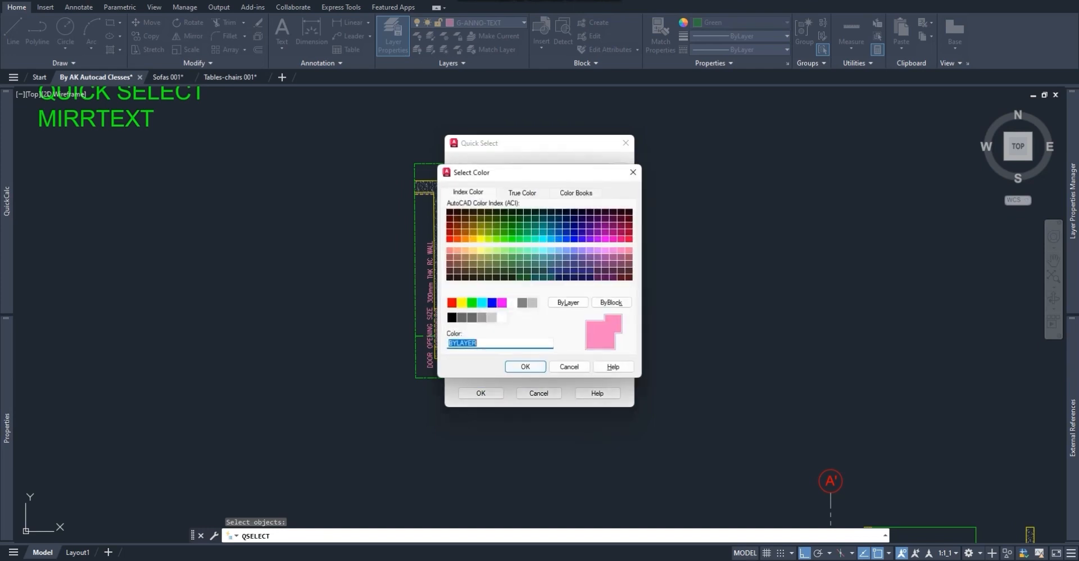
key("Return")
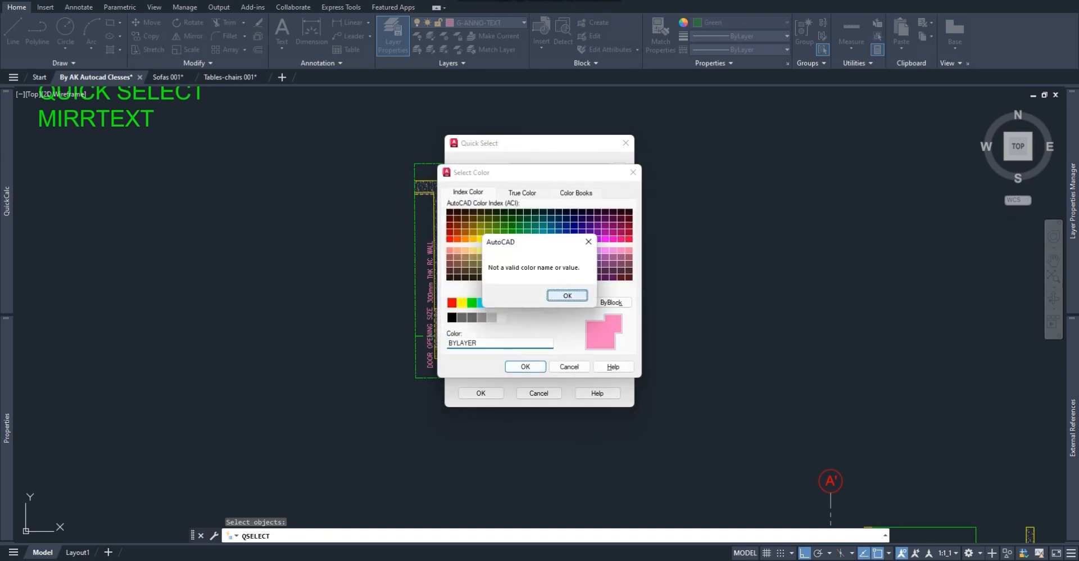
left_click(567, 295)
- Keep ByLayer as the colour value and apply the Quick Select filter
left_click(566, 315)
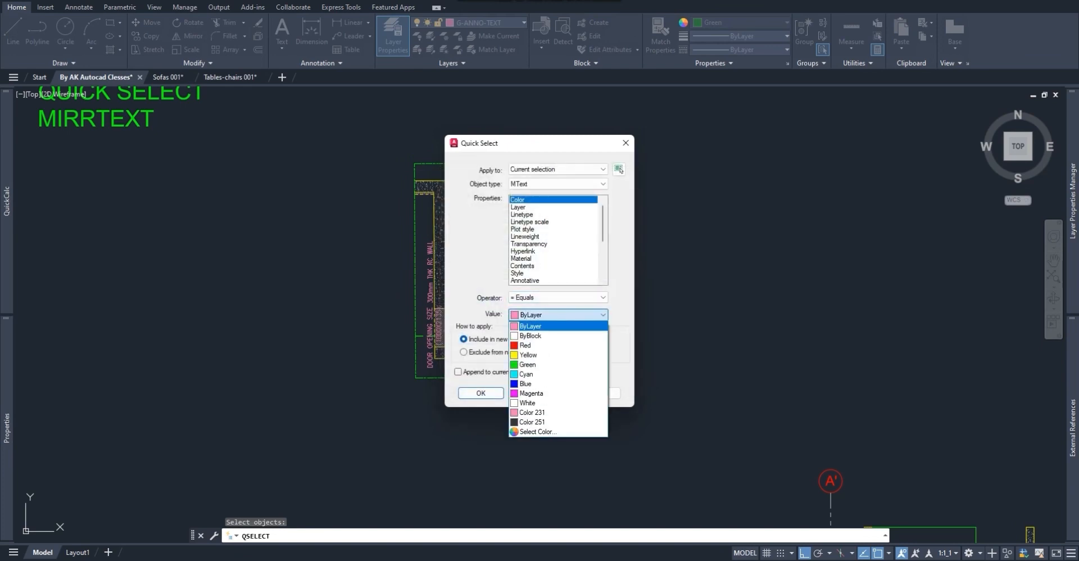
left_click(566, 316)
left_click(480, 393)
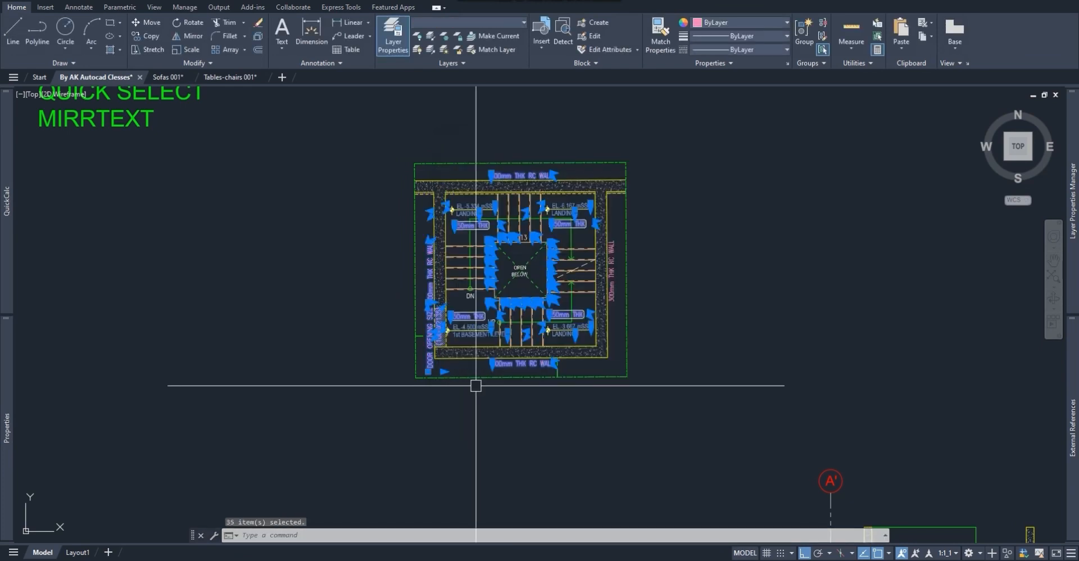
- Move the selected MText objects horizontally out of the staircase plan into the empty space to its right
scroll(534, 246, "up", 2)
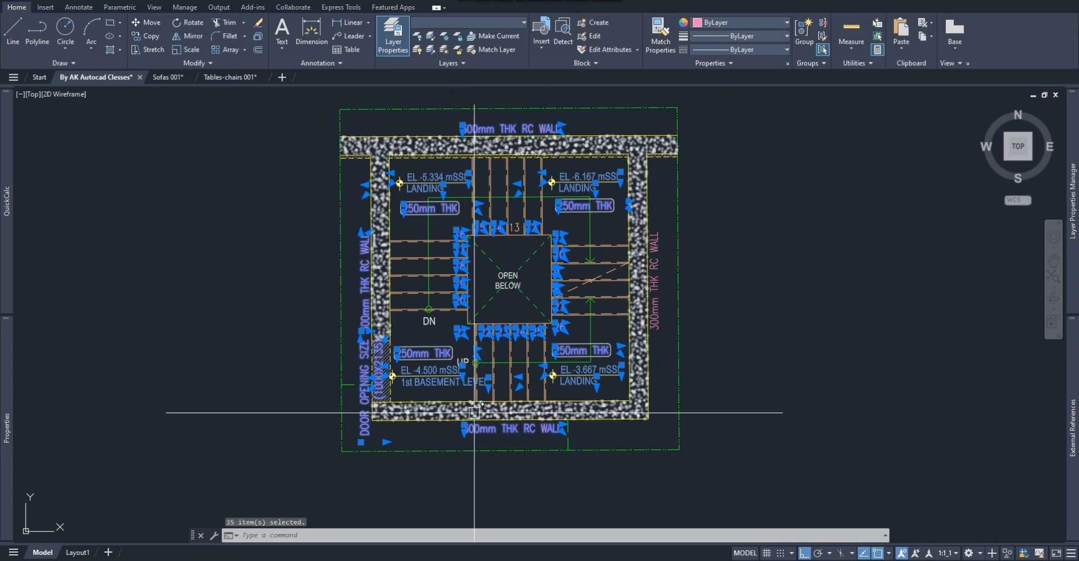
type("2")
key("space")
left_click(497, 281)
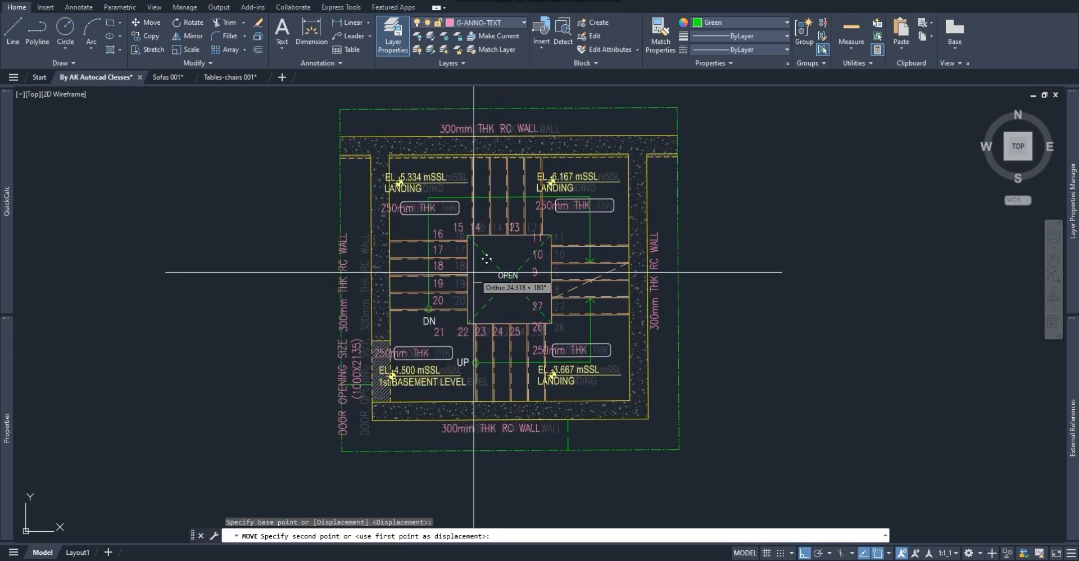
scroll(476, 273, "down", 2)
left_click(739, 279)
key("Escape")
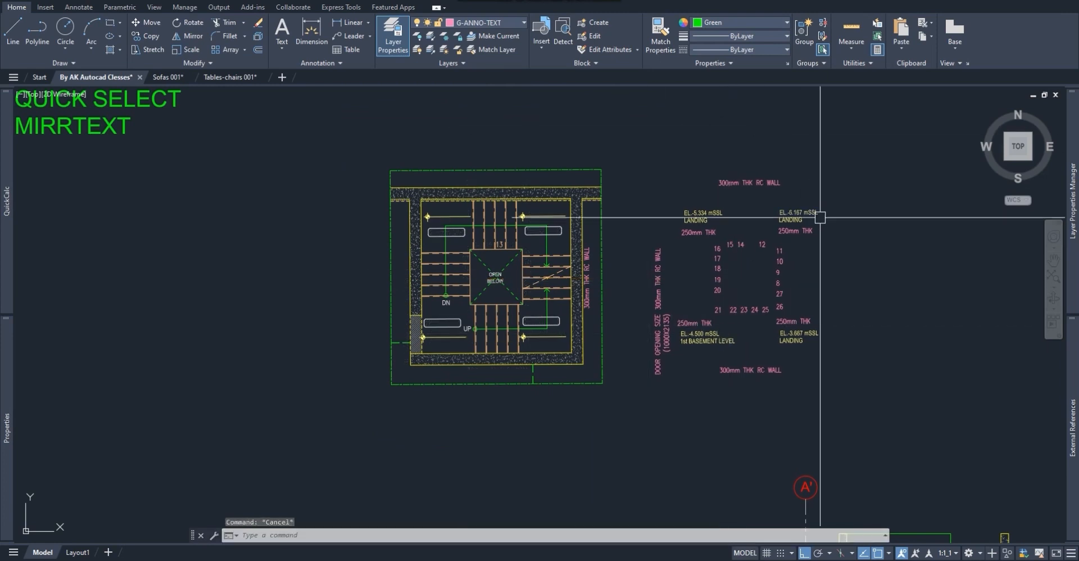
- Open the BELOW label in the stair opening for editing to check its text type, and close it unchanged
scroll(585, 287, "up", 2)
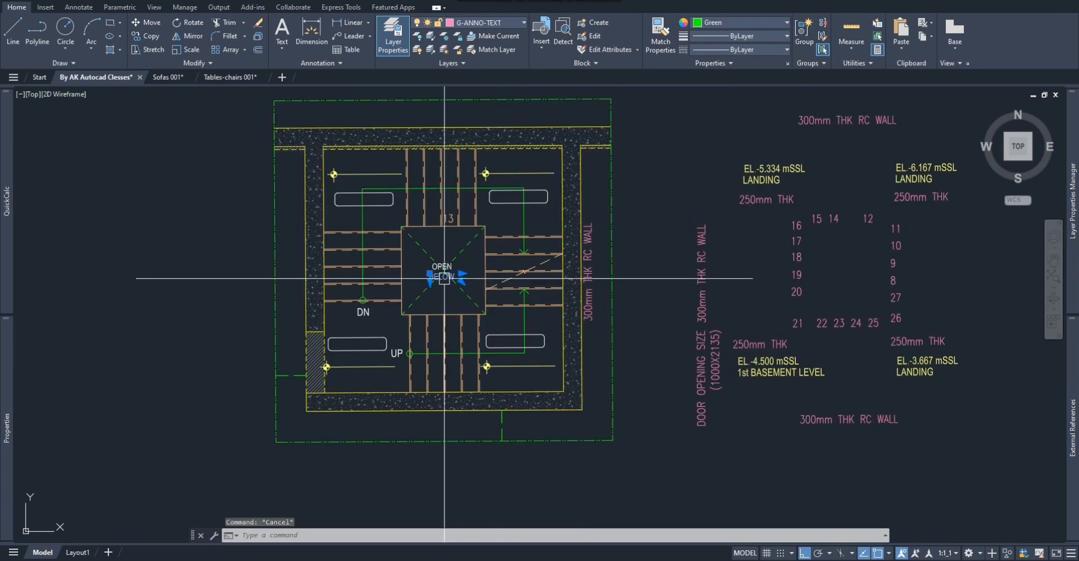
scroll(442, 274, "up", 4)
double_click(442, 274)
key("Escape")
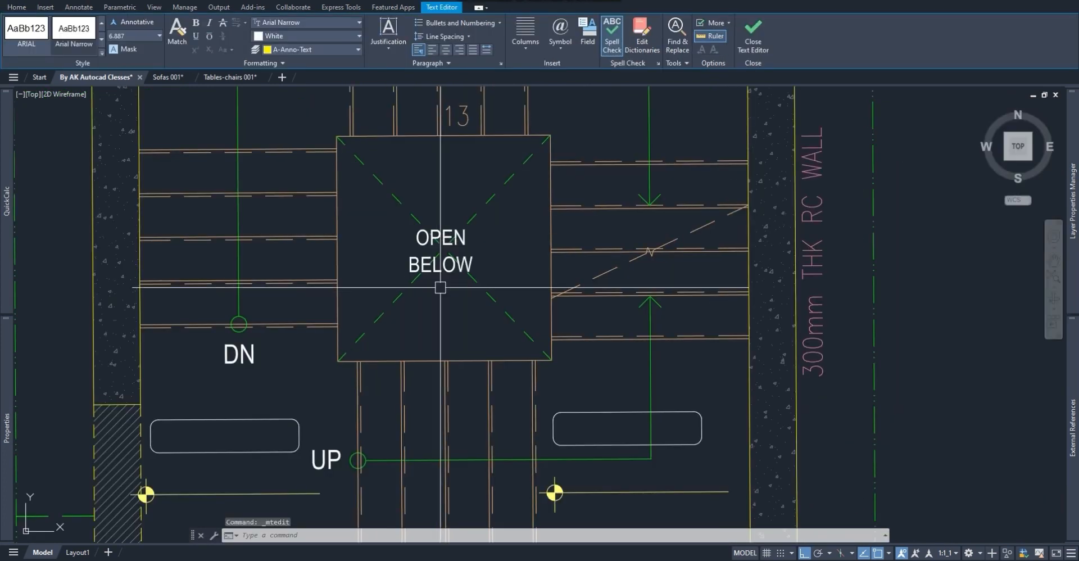
left_click(440, 265)
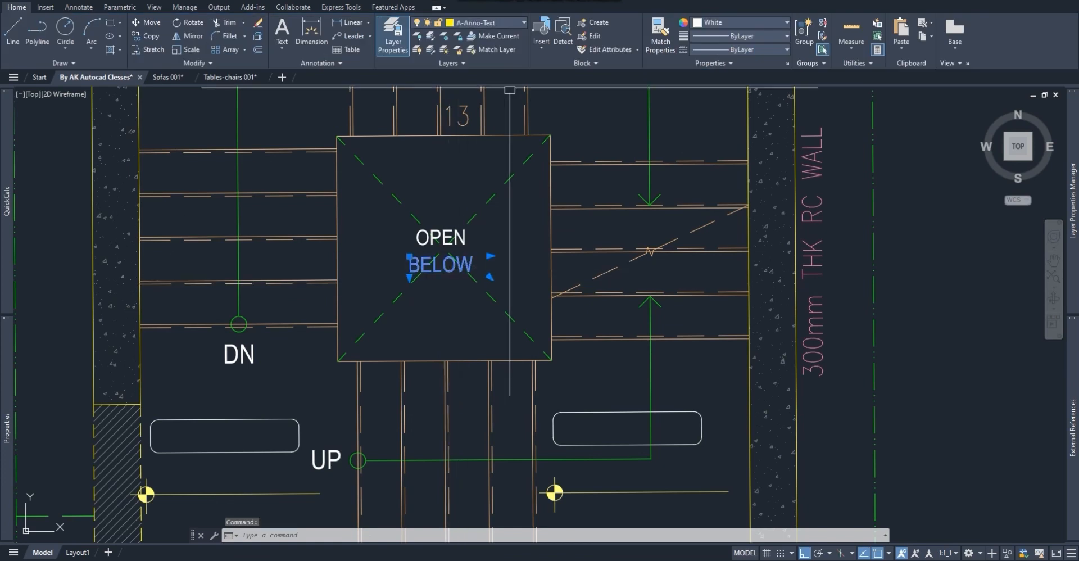
key("Escape")
- Compare the moved vertical 300mm THK RC WALL label with the one left in the plan by opening each for editing
scroll(304, 171, "down", 3)
left_click(602, 204)
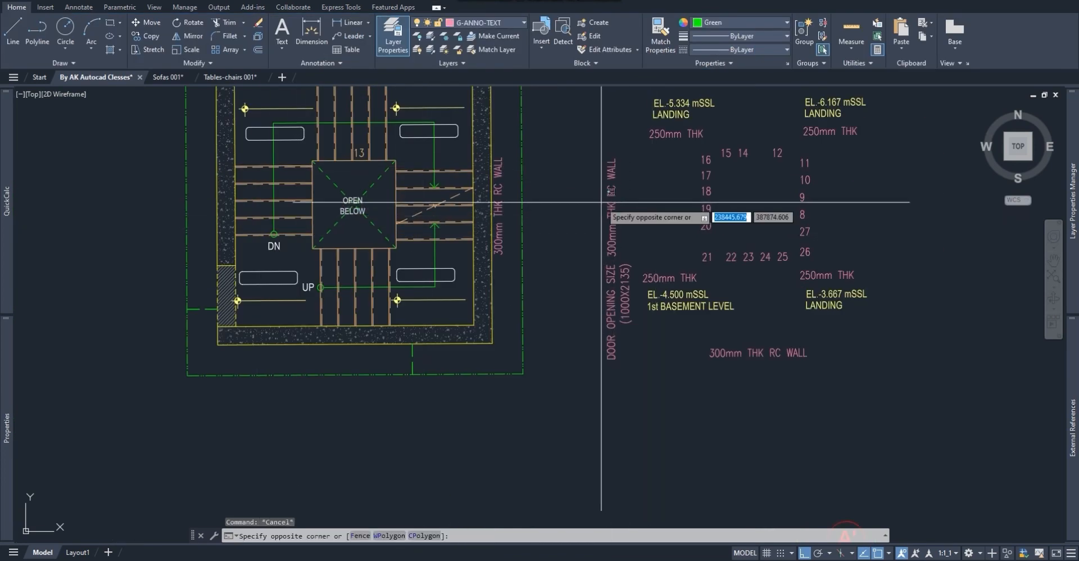
key("Escape")
middle_click_drag(566, 212, 498, 236)
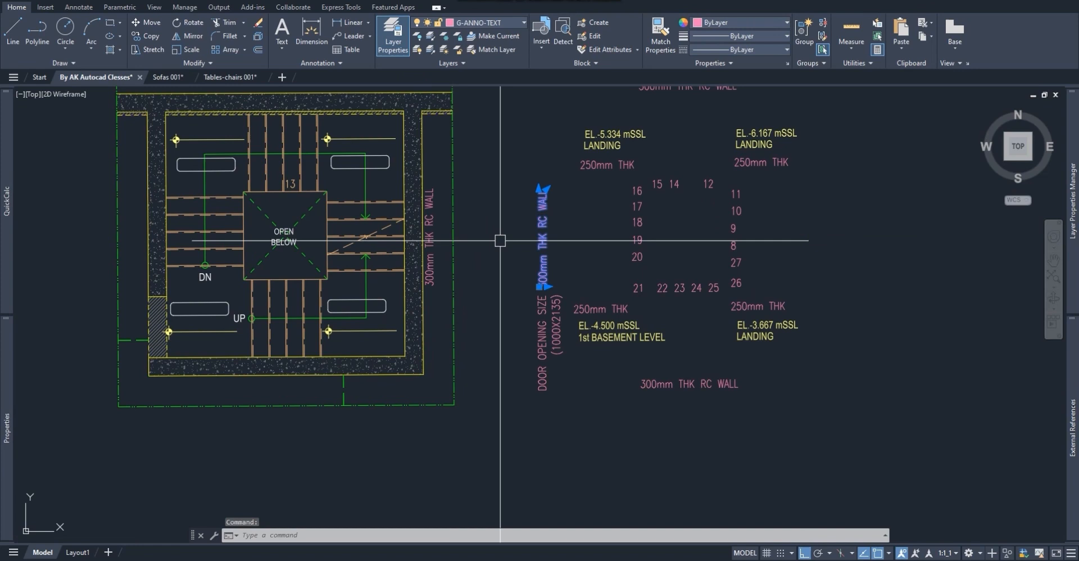
double_click(549, 249)
key("Escape")
left_click(432, 242)
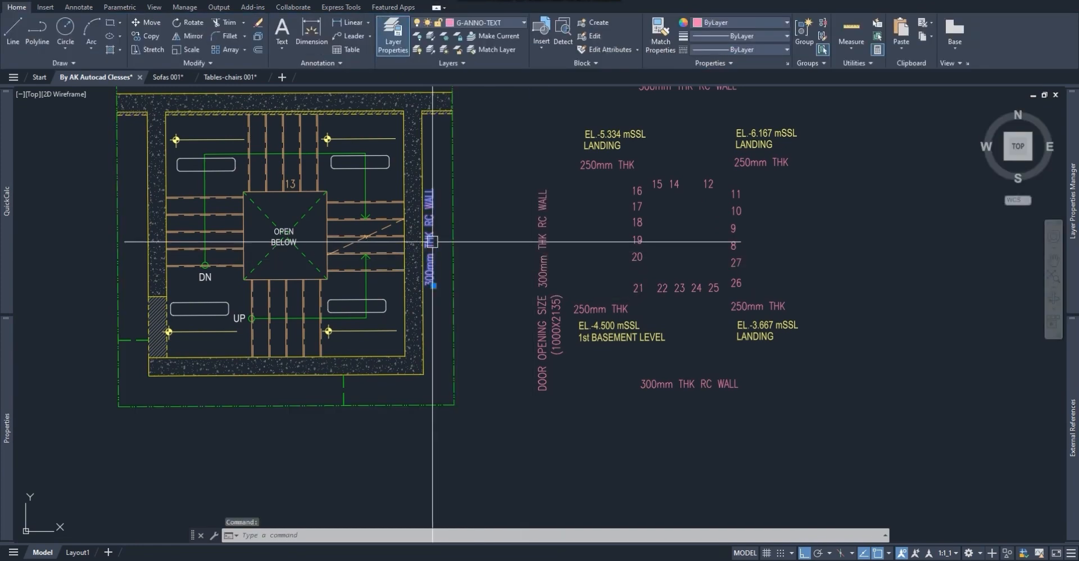
double_click(432, 242)
key("Escape")
key("Escape")
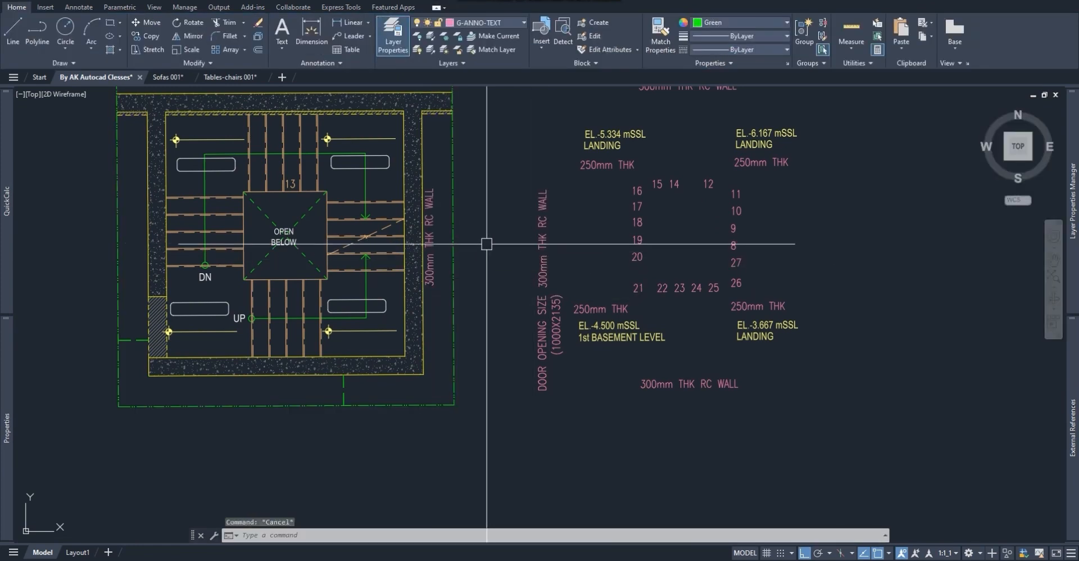
- Inspect the properties of the moved and the unmoved vertical 300mm THK RC WALL labels to compare their object types
left_click(539, 238)
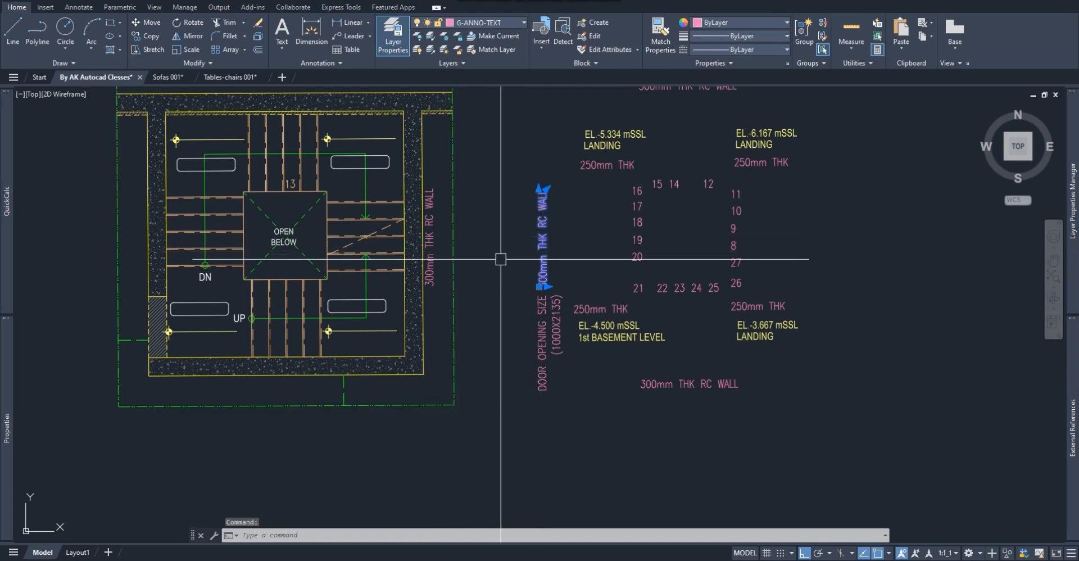
mouse_move(7, 415)
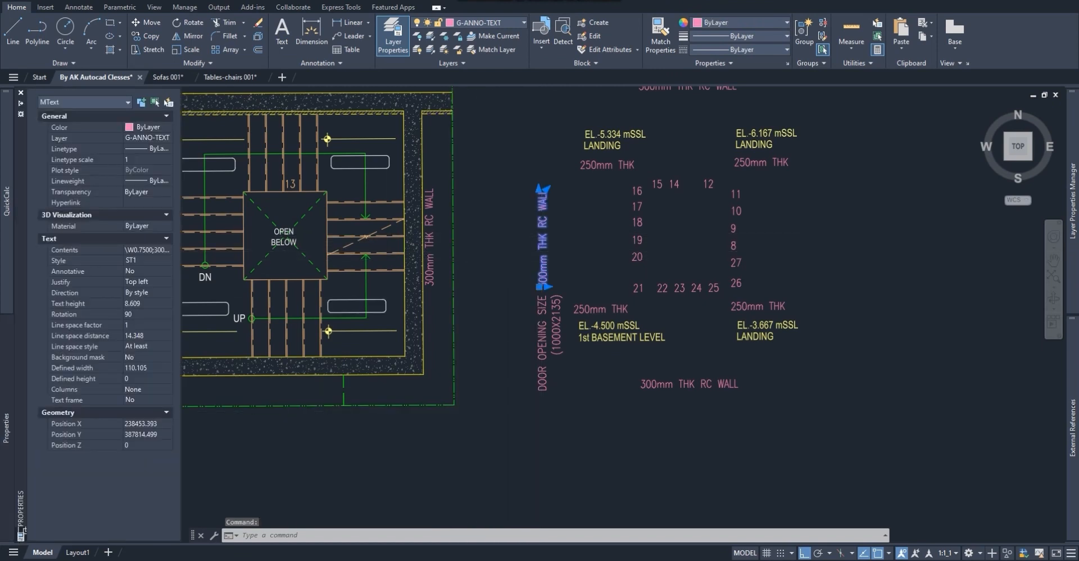
left_click(127, 102)
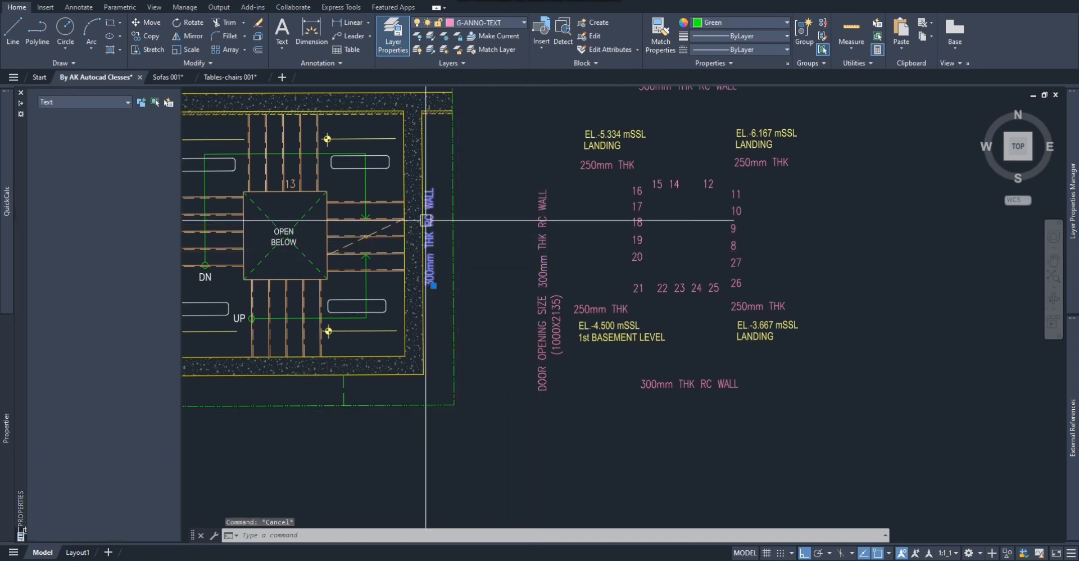
left_click(429, 229)
mouse_move(7, 427)
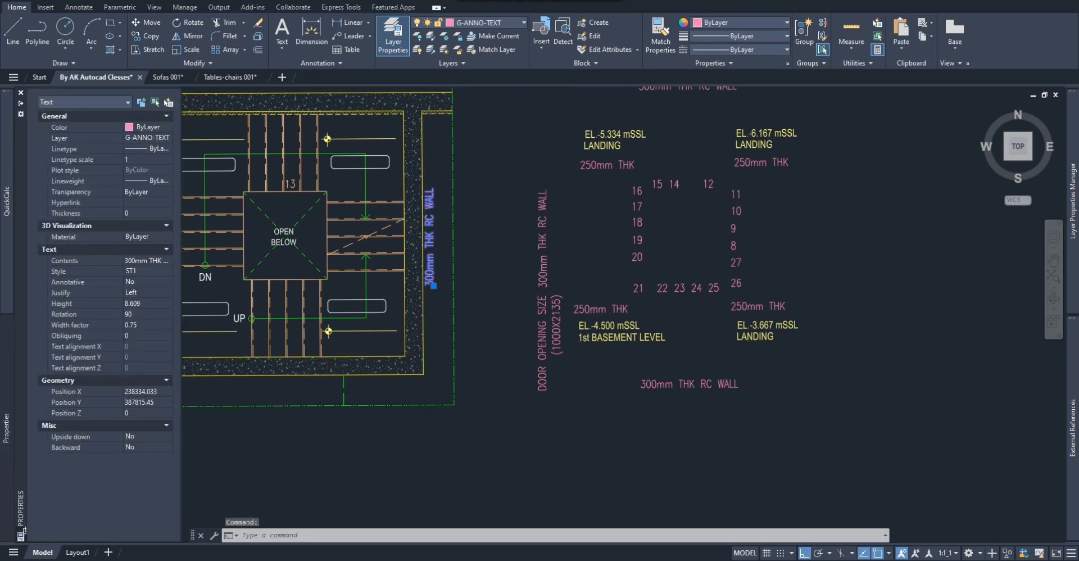
key("Escape")
scroll(500, 236, "down", 5)
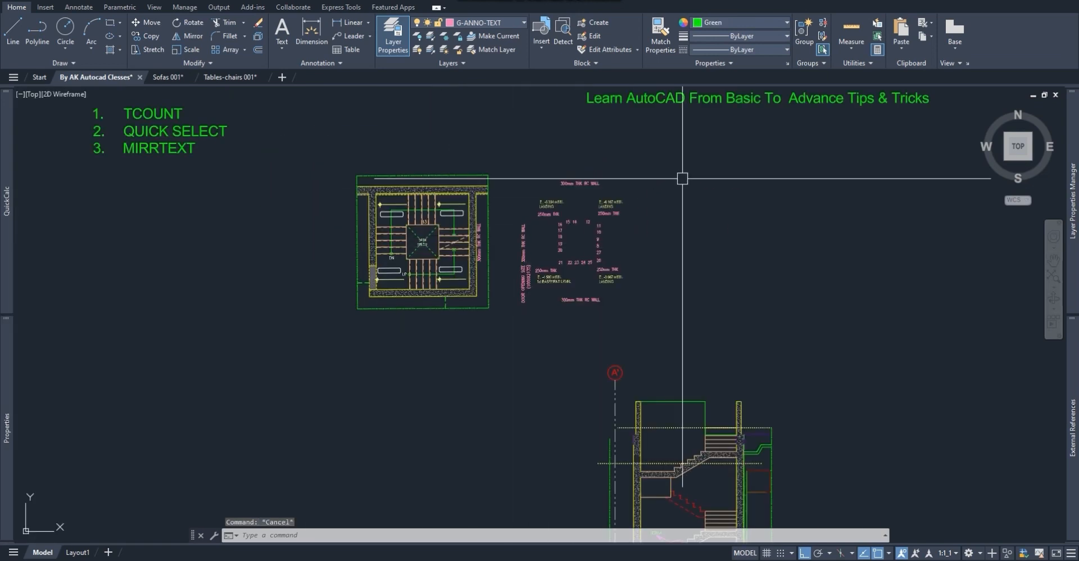
left_click(682, 179)
left_click(541, 299)
key("Escape")
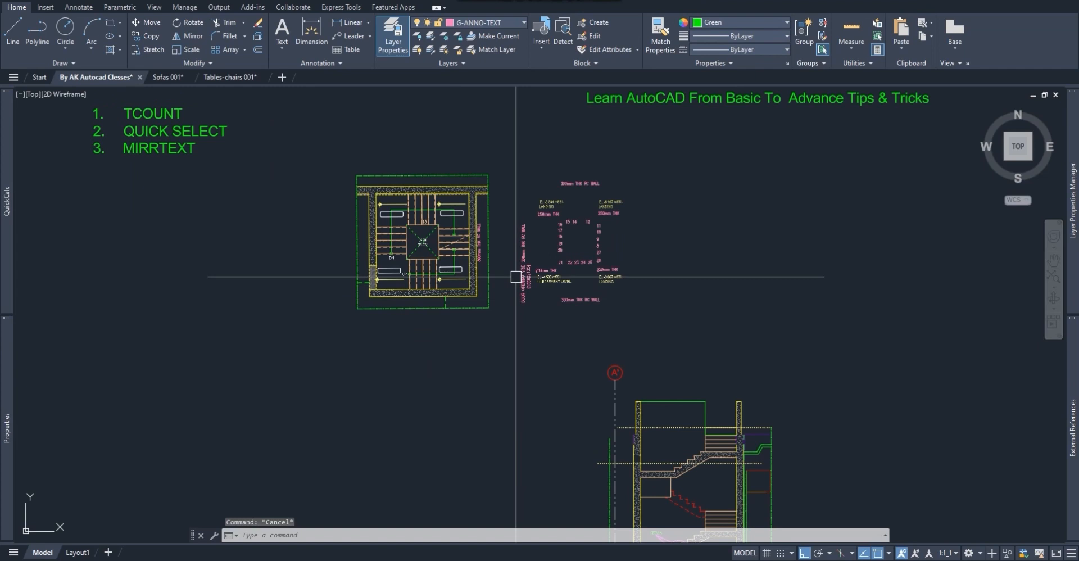
- Undo the move of the MText objects so they return to the staircase plan
scroll(515, 276, "up", 4)
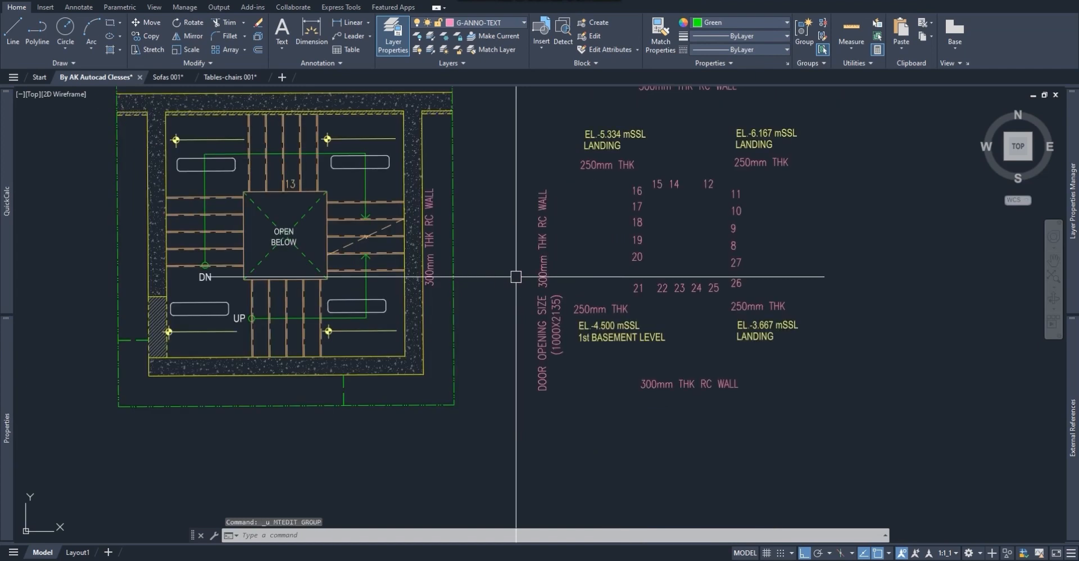
scroll(516, 277, "up", 4)
scroll(514, 315, "down", 7)
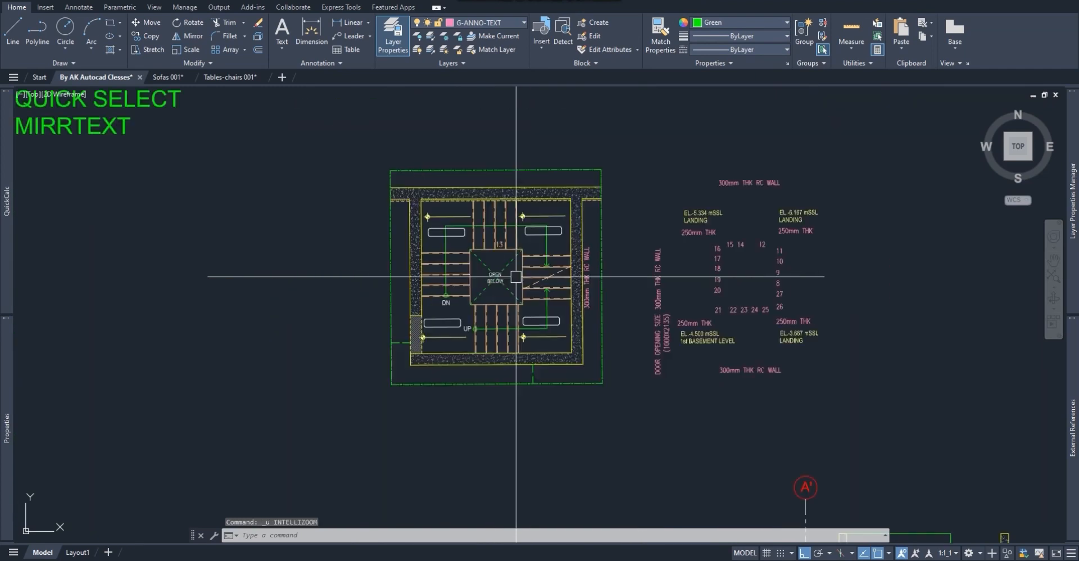
scroll(512, 349, "up", 2)
scroll(448, 262, "down", 5)
scroll(448, 262, "up", 2)
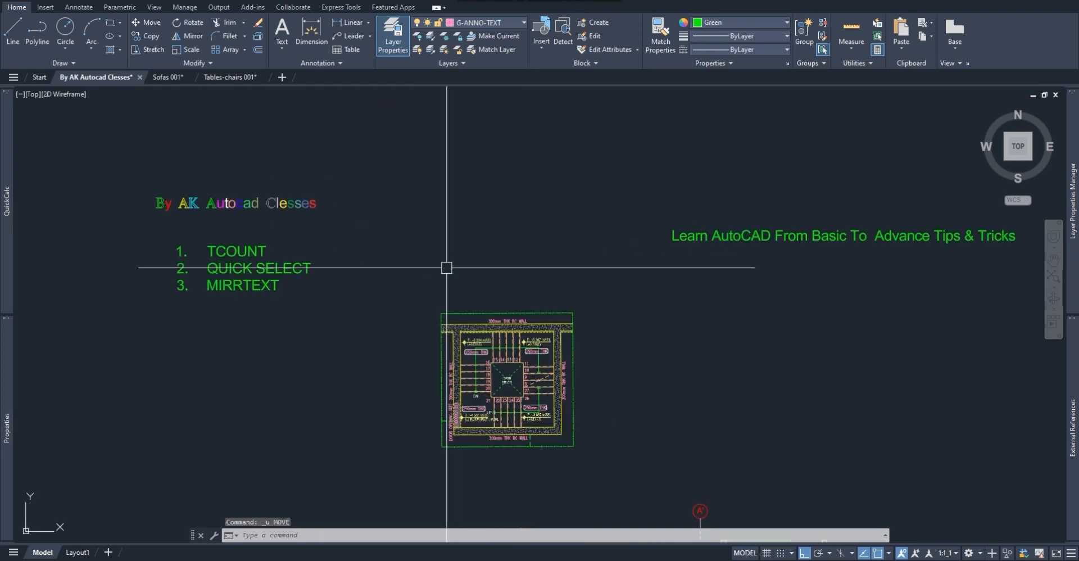
key("Escape")
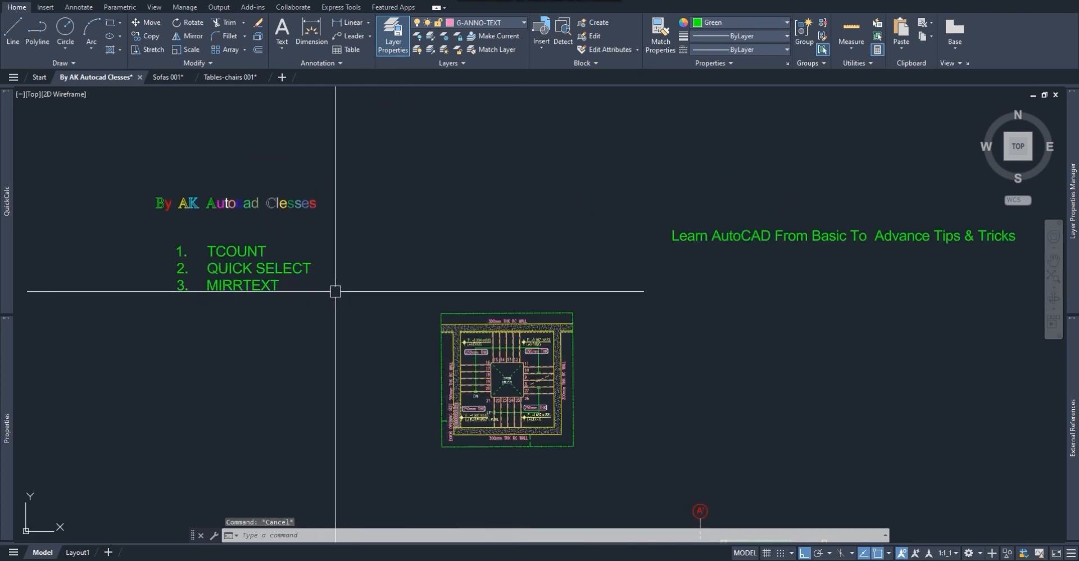
double_click(273, 287)
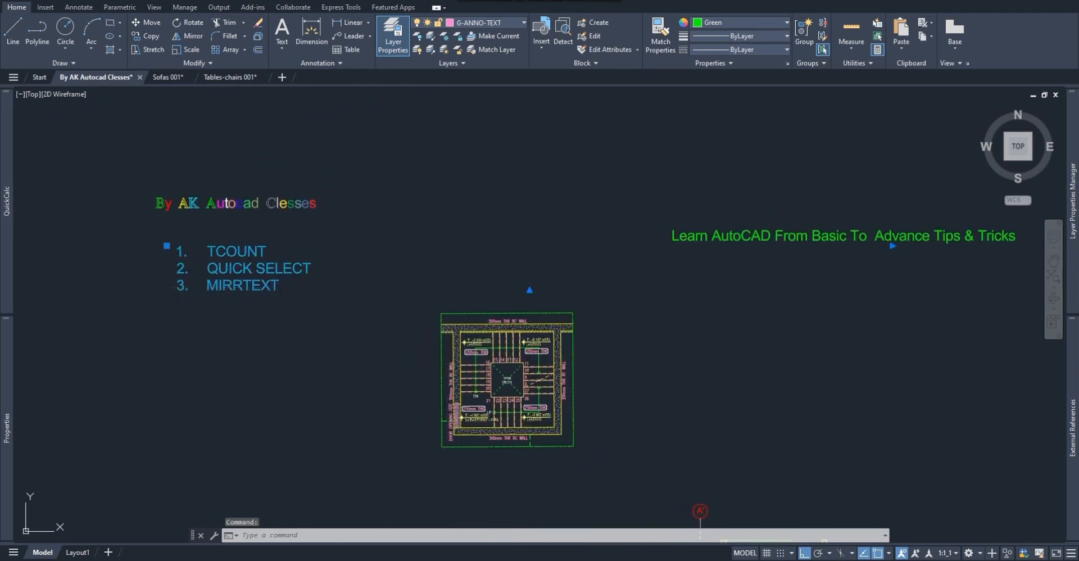
key("Escape")
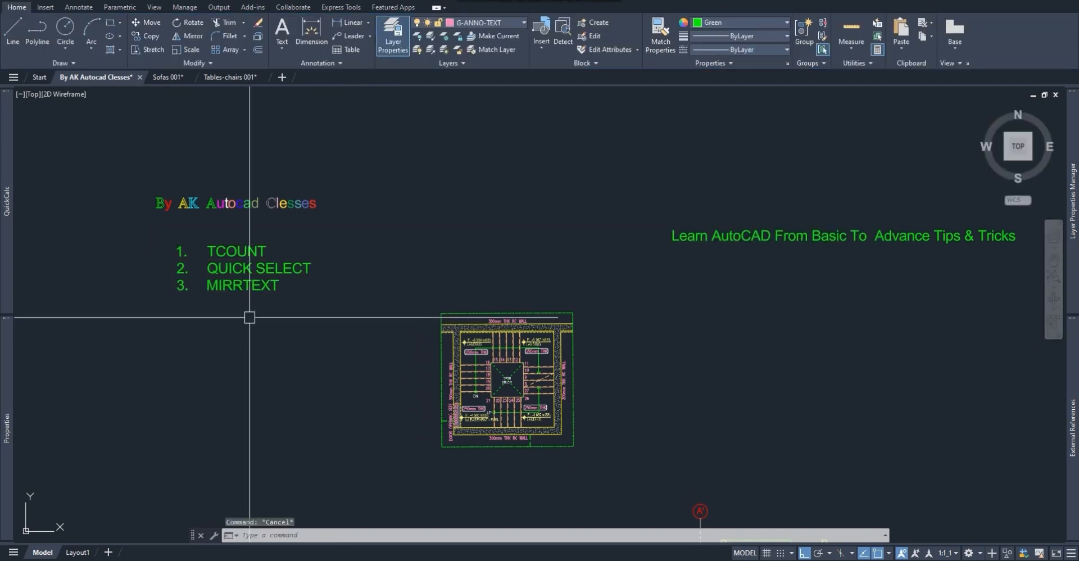
type("te")
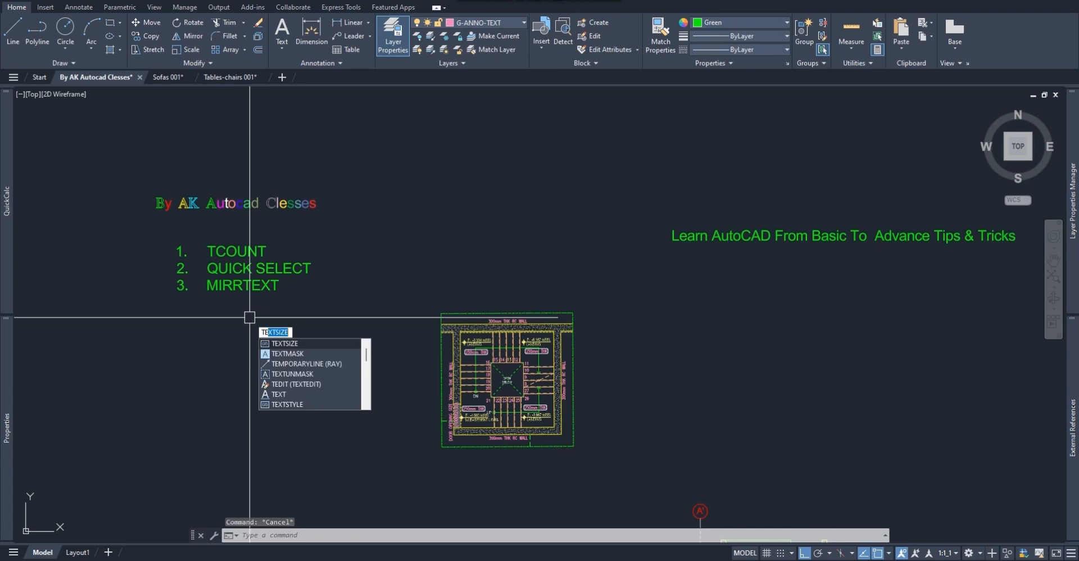
key("BackSpace")
key("BackSpace")
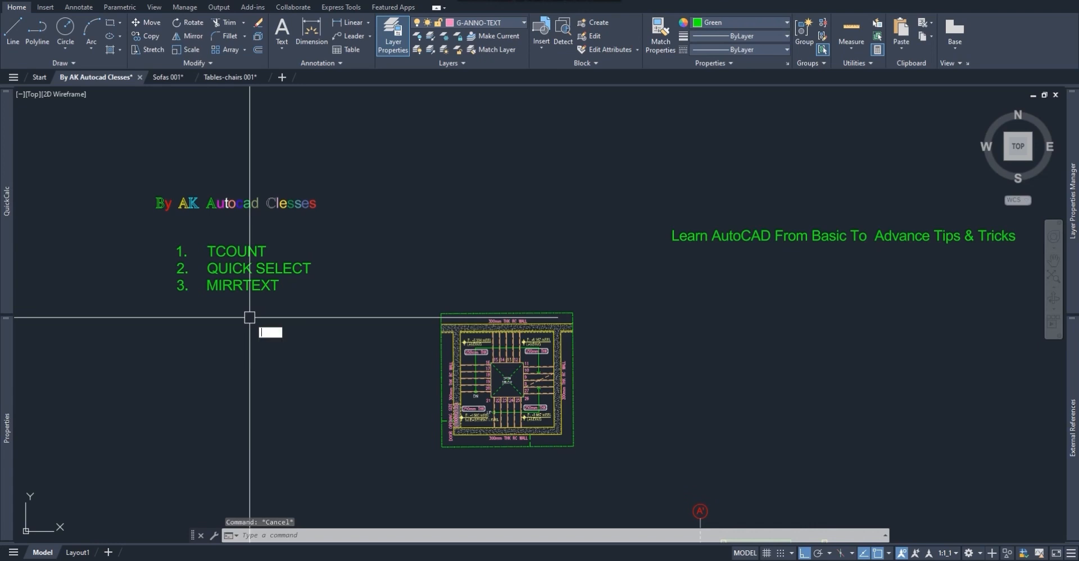
- Open the numbered tips list for editing and narrow its text frame to fit closely around the text
left_click(244, 291)
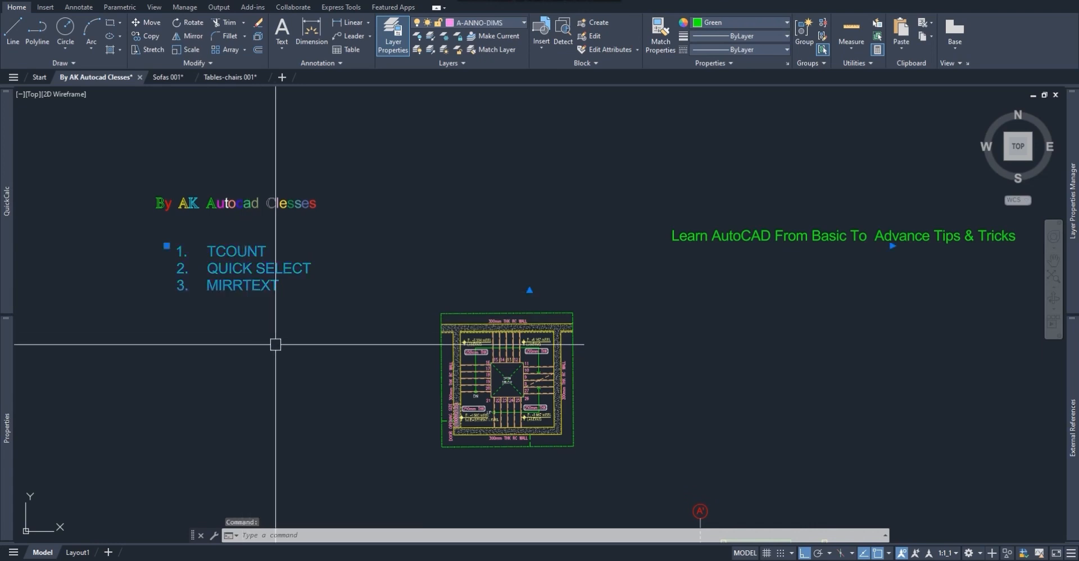
double_click(269, 267)
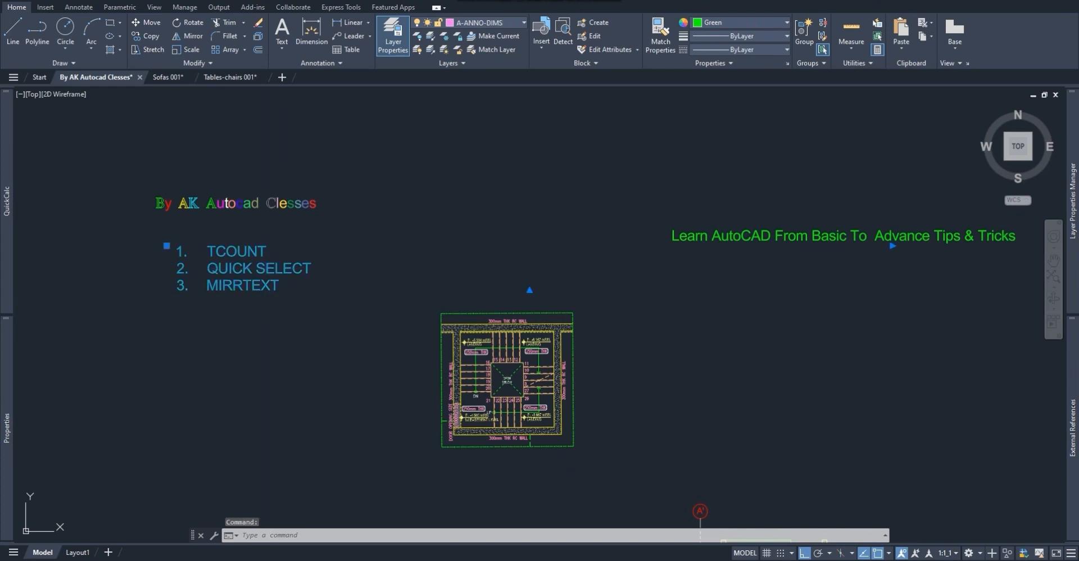
left_click_drag(894, 236, 304, 236)
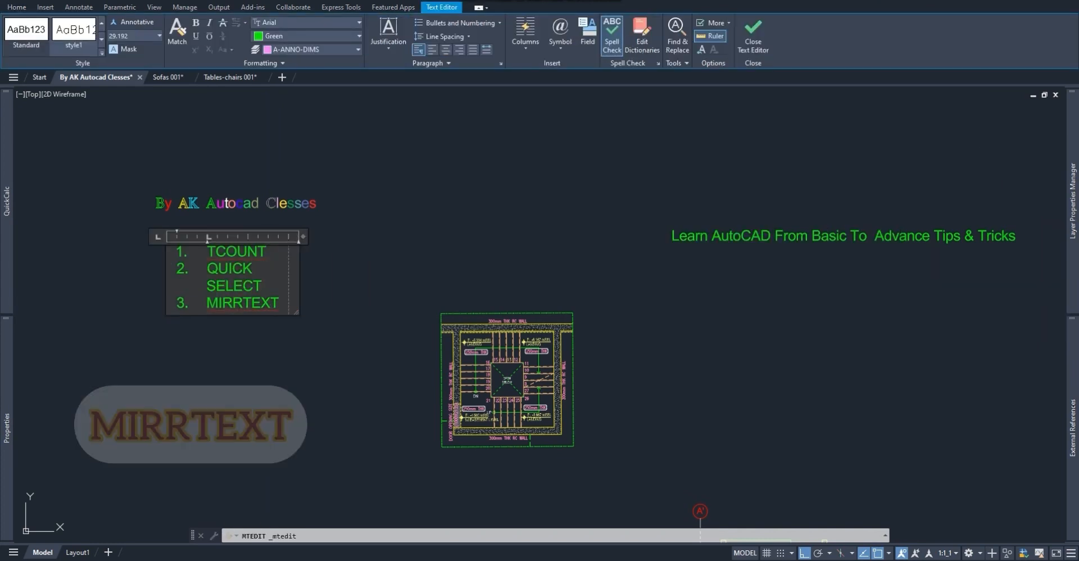
left_click(308, 265)
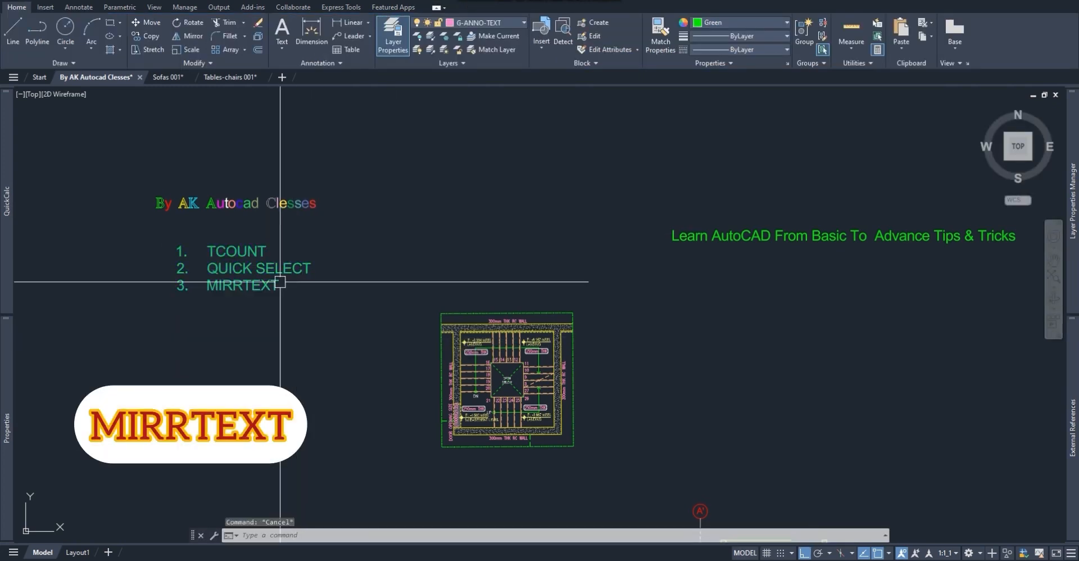
- Mirror the tips list about a vertical line between it and the staircase plan, keeping the source text
type("mi")
key("Return")
left_click(354, 309)
left_click(353, 356)
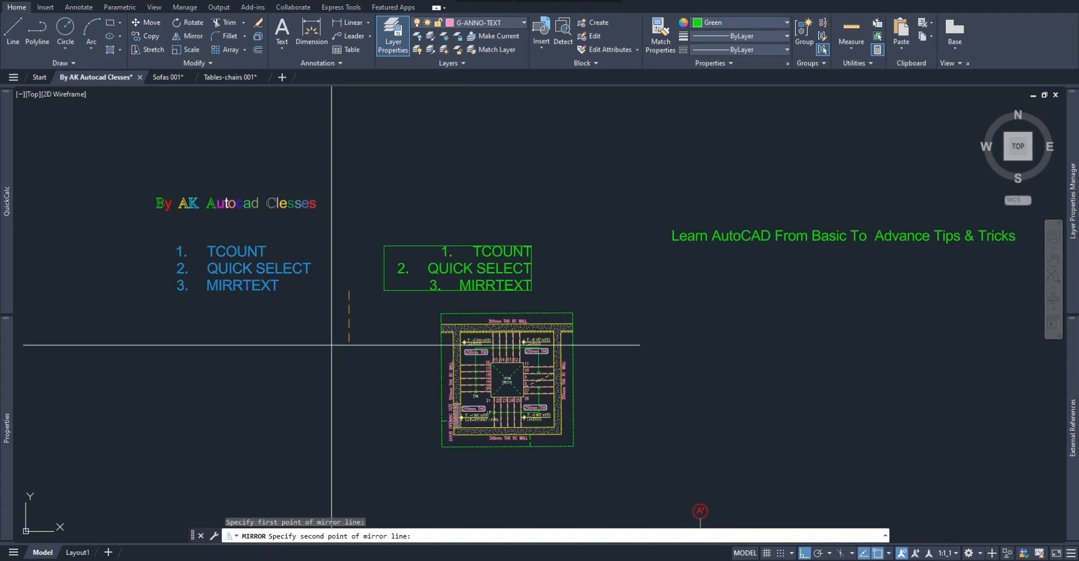
key("Return")
key("Escape")
- Delete the mirrored copy of the tips list
left_click(441, 273)
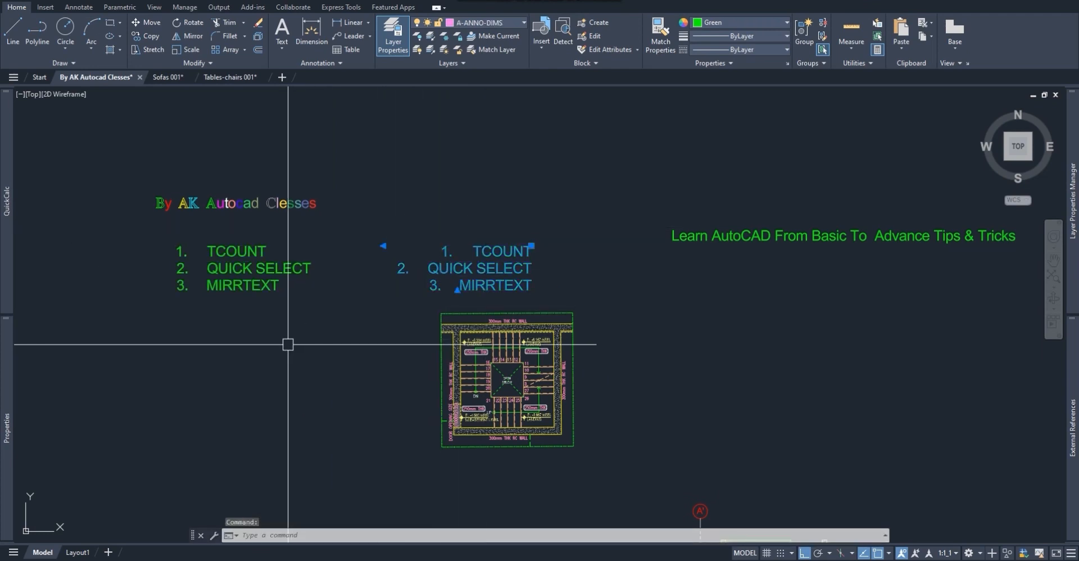
key("Escape")
left_click(418, 273)
key("Delete")
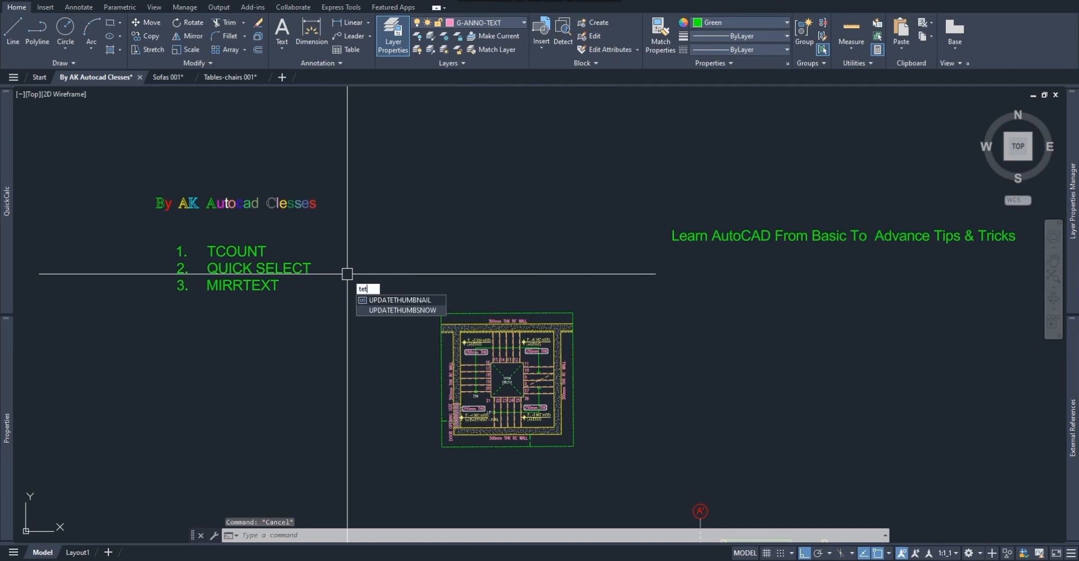
key("BackSpace")
key("BackSpace")
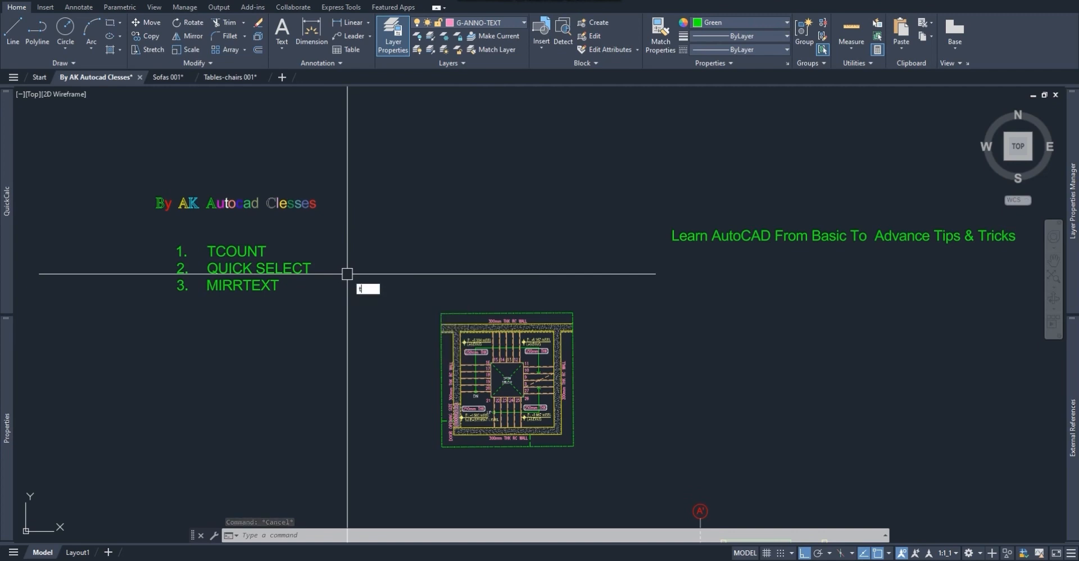
key("BackSpace")
key("BackSpace")
key("BackSpace")
key("BackSpace")
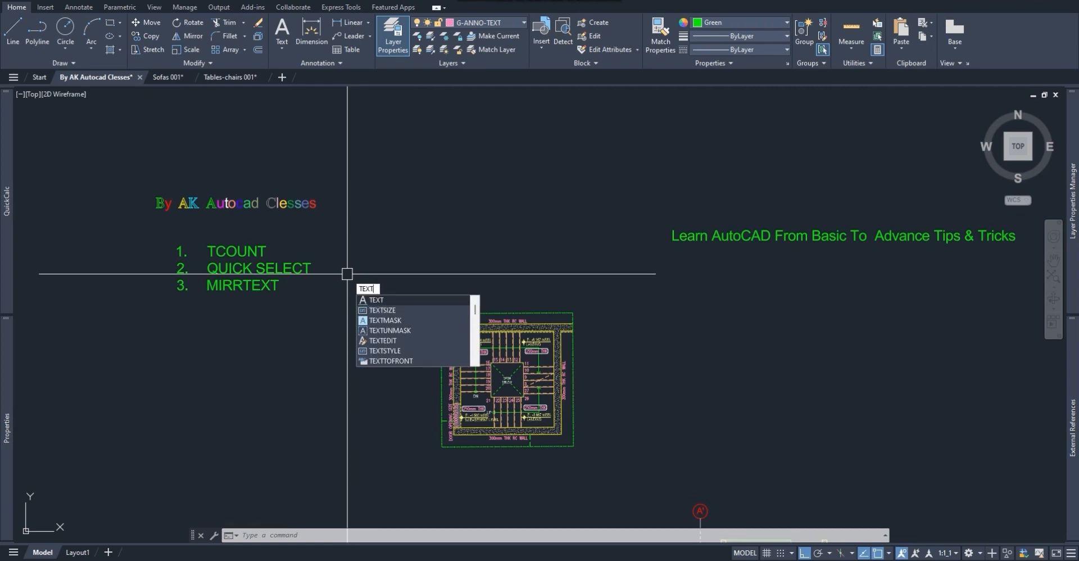
key("Return")
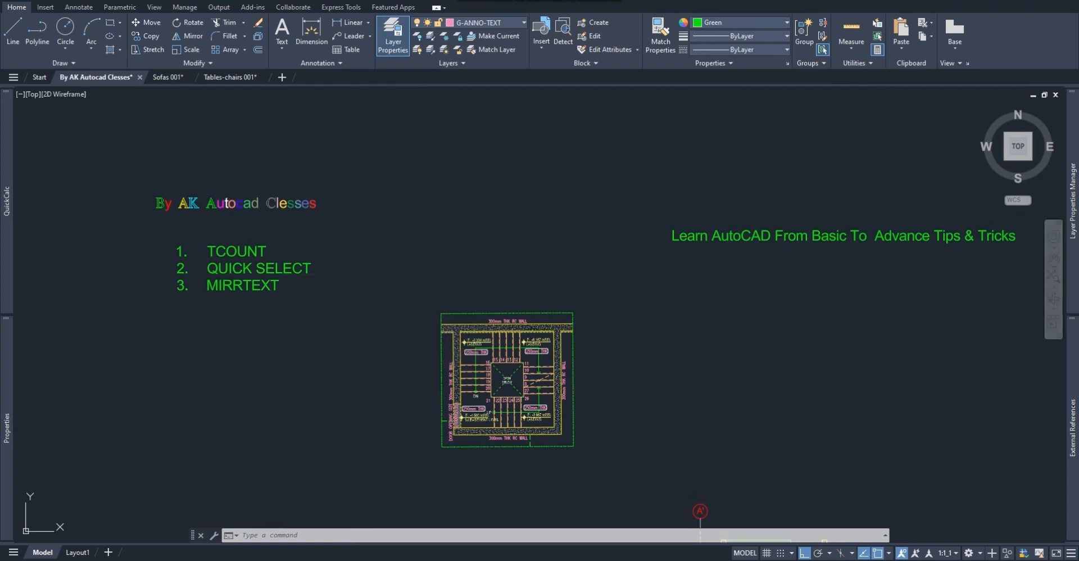
key("Escape")
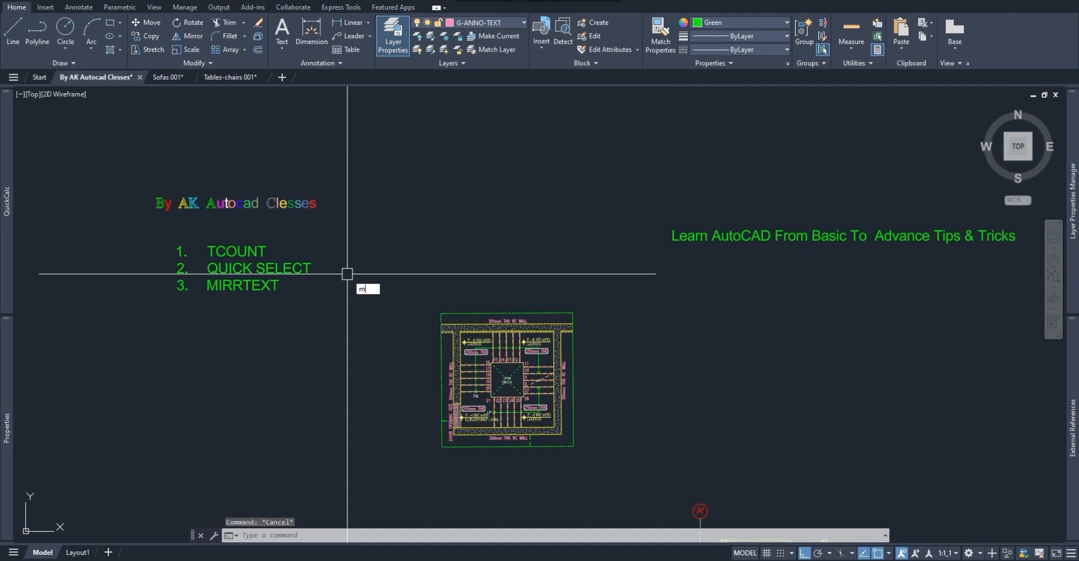
- Set the MIRRTEXT system variable to 1
type("r")
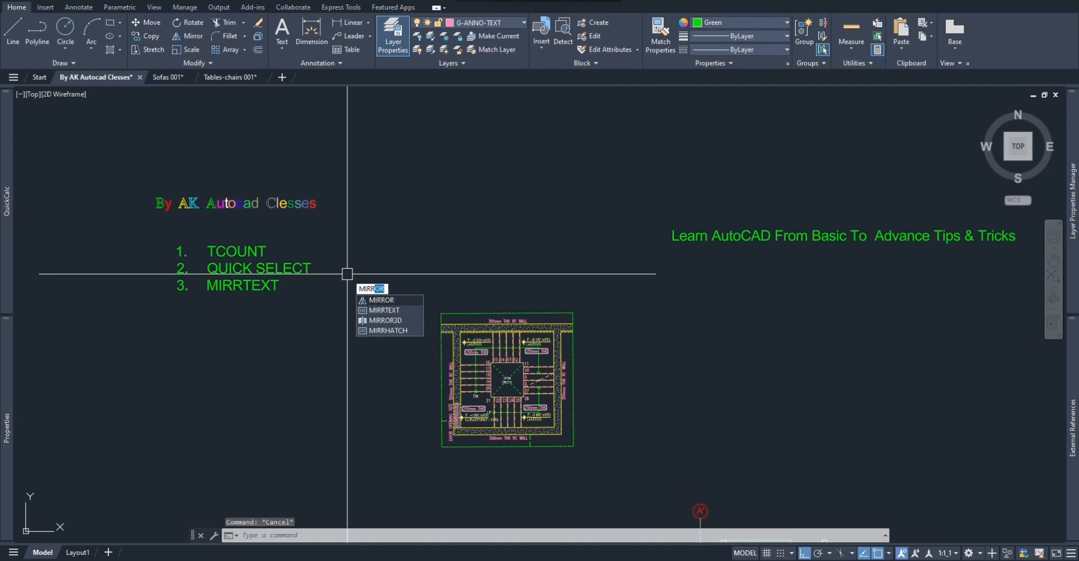
type("text")
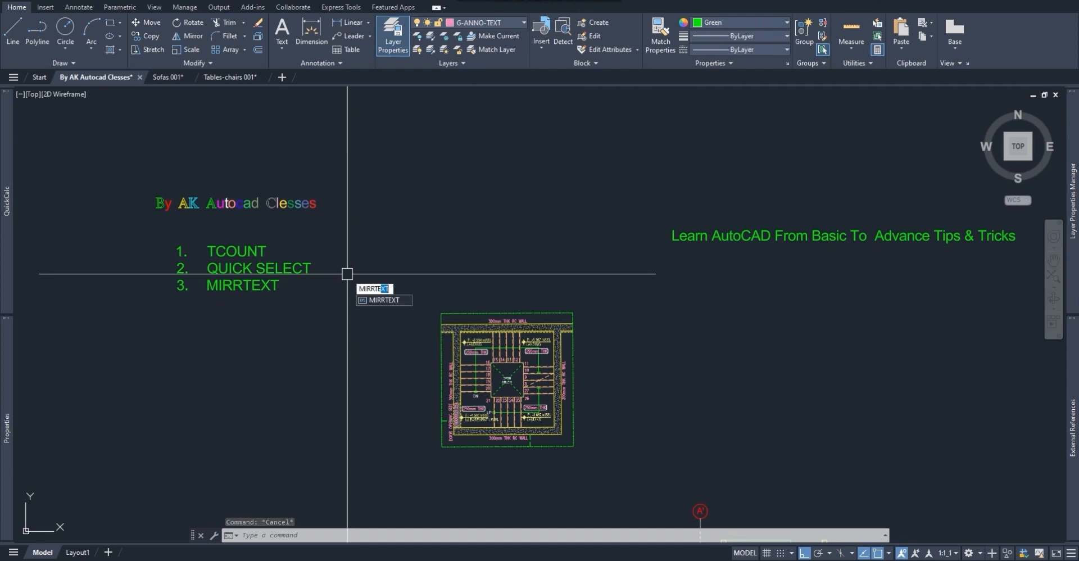
key("Return")
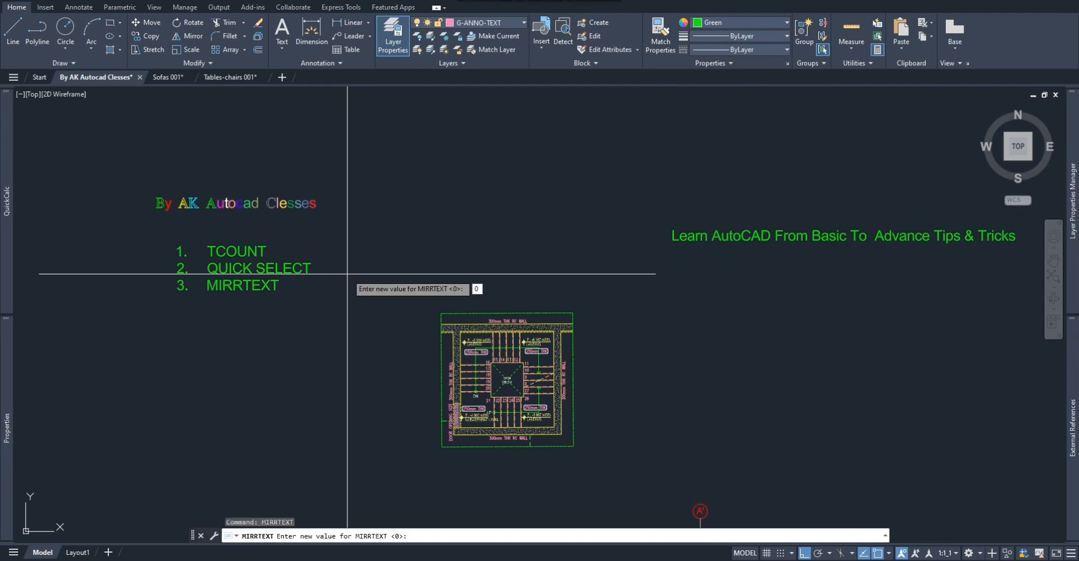
key("Return")
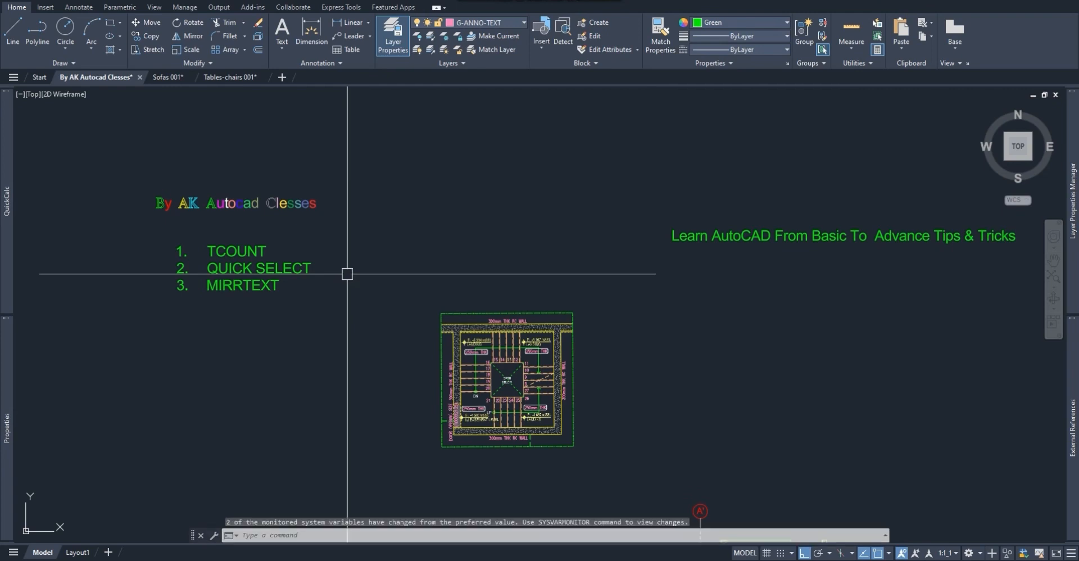
key("Escape")
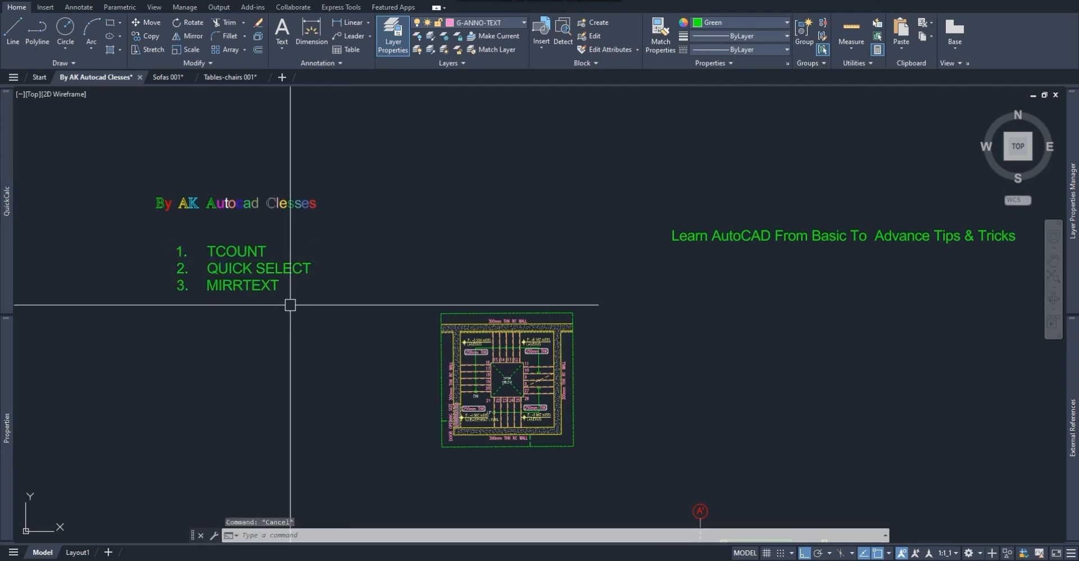
- Mirror the tips list about a vertical line just beside it, keeping the source, and delete the reversed copy
type("mi")
key("Return")
left_click(272, 285)
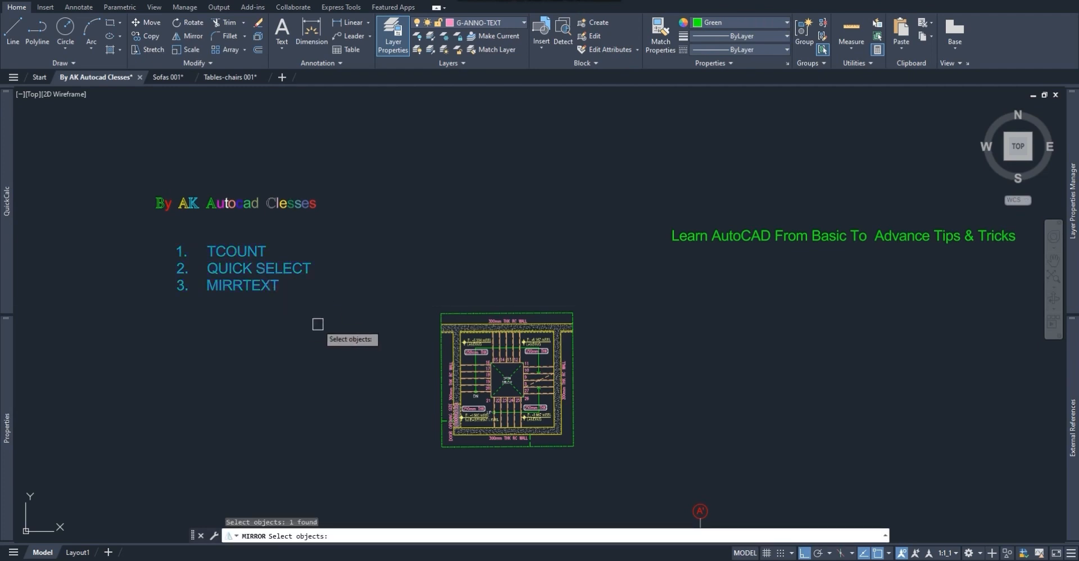
key("Return")
left_click(322, 288)
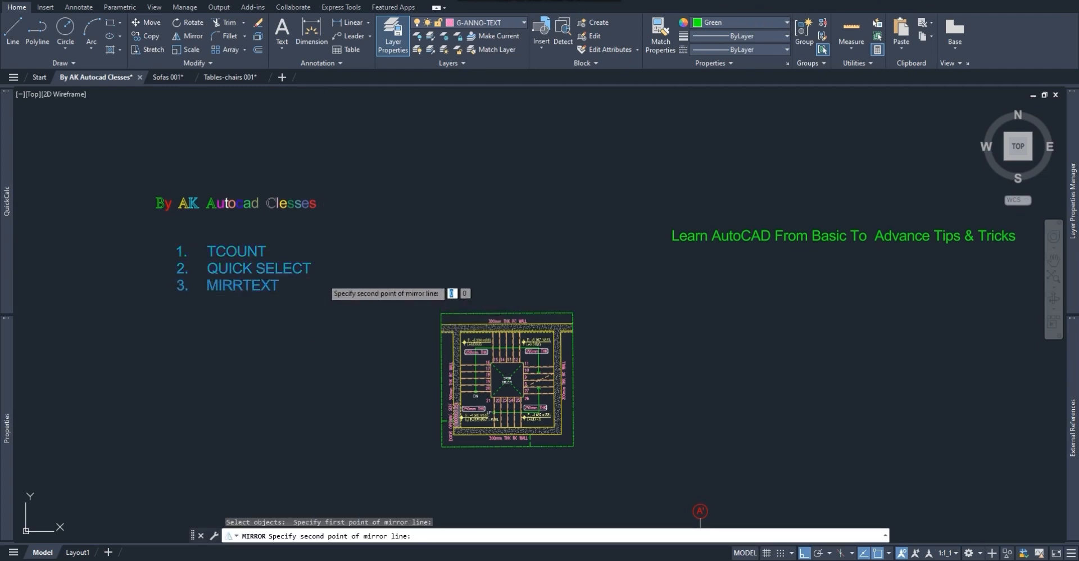
left_click(322, 328)
key("Return")
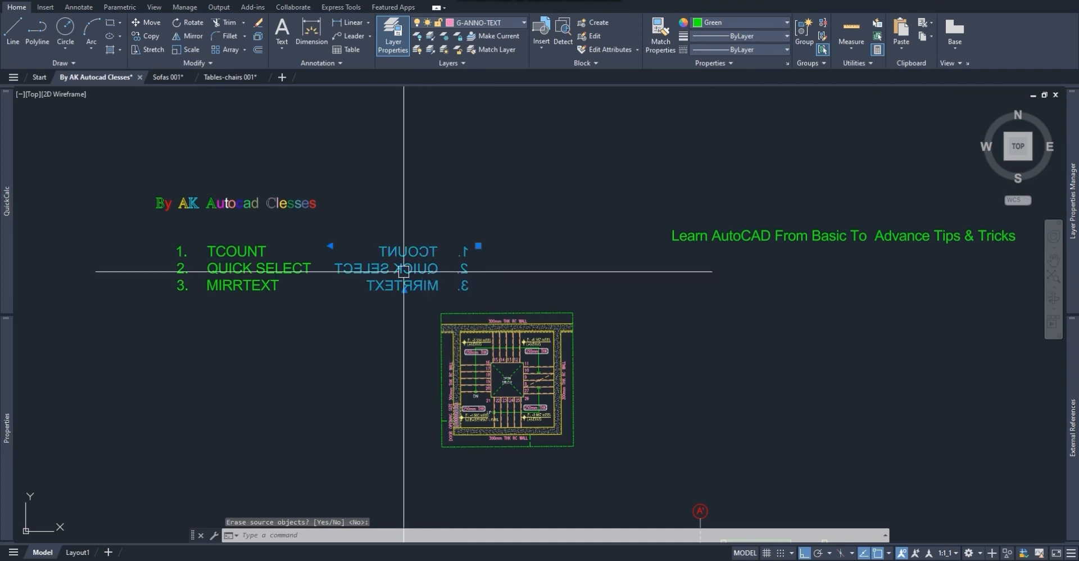
left_click(378, 285)
key("Delete")
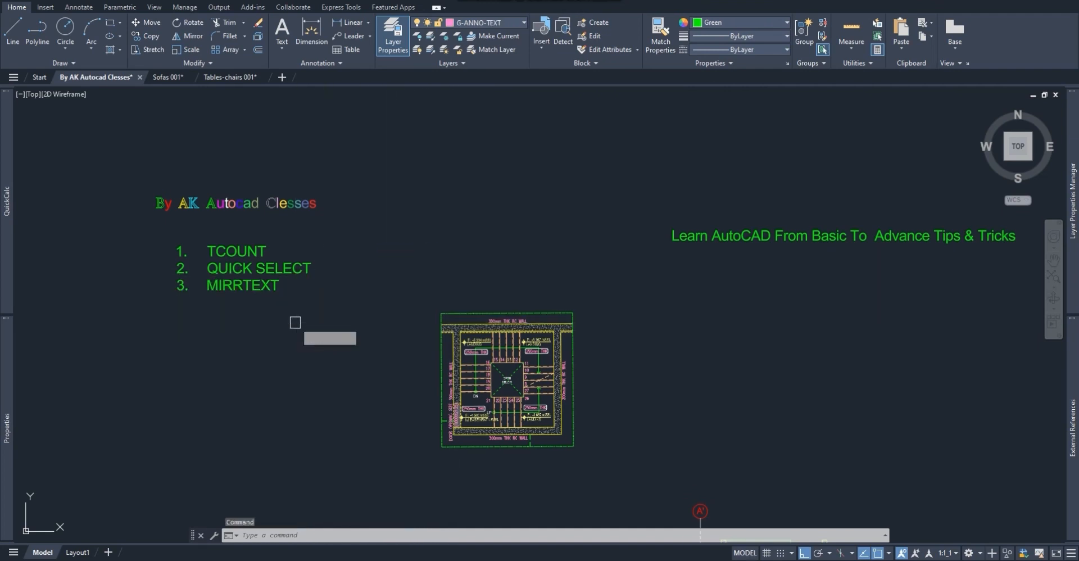
- Repeat the mirror of the tips list about a vertical line even closer to its text, and remove that copy
key("Return")
left_click(306, 269)
key("Return")
left_click(317, 298)
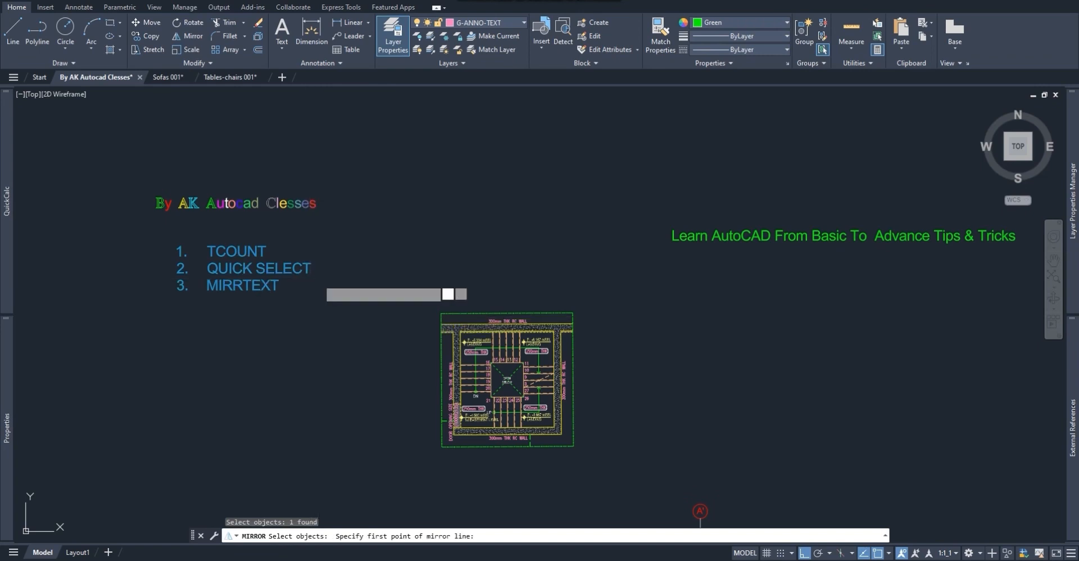
left_click(326, 330)
key("Return")
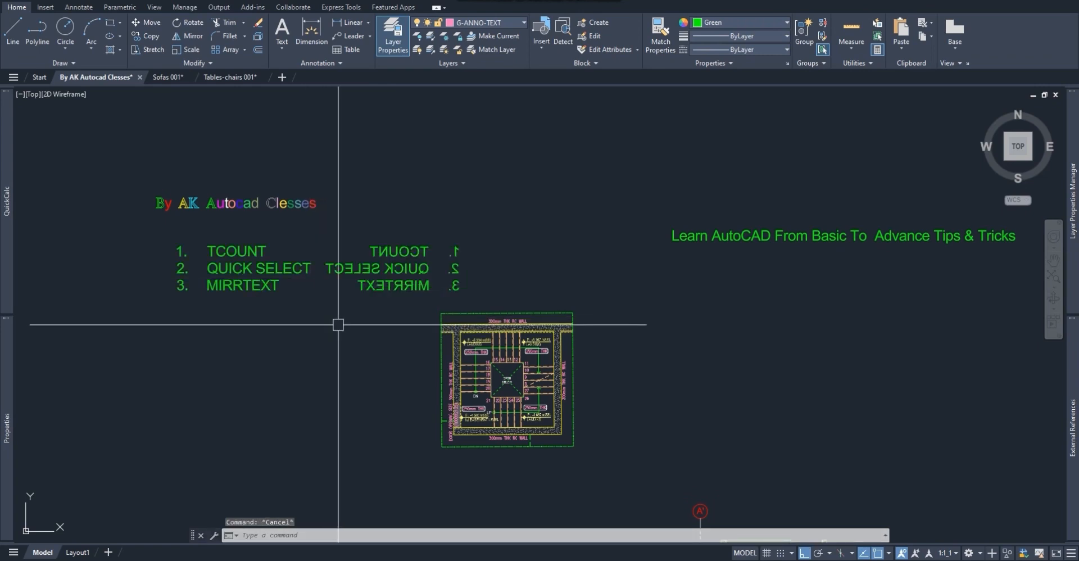
key("Escape")
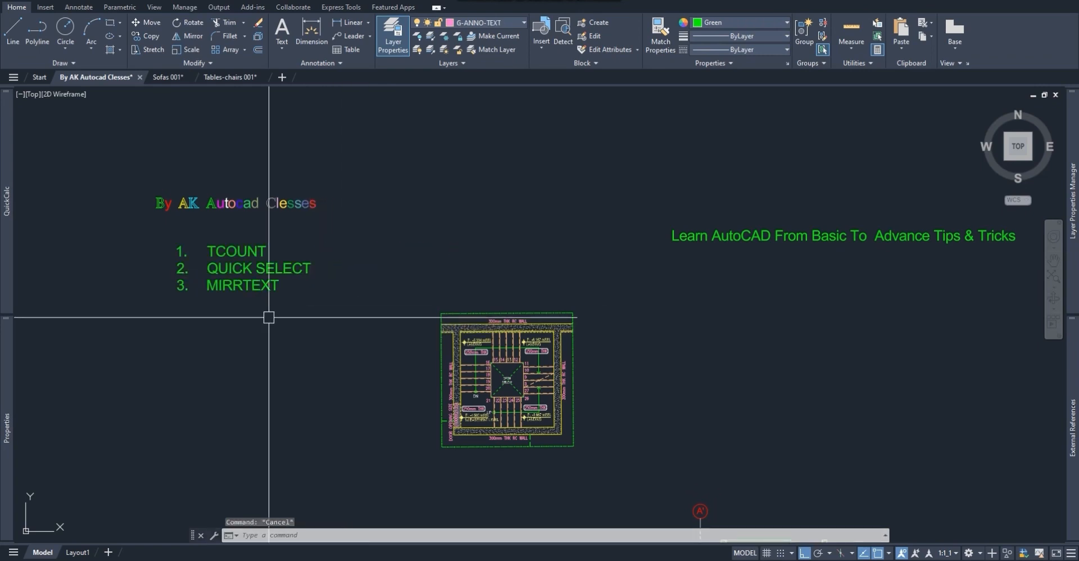
- Set the MIRRTEXT system variable to 0
type("mi")
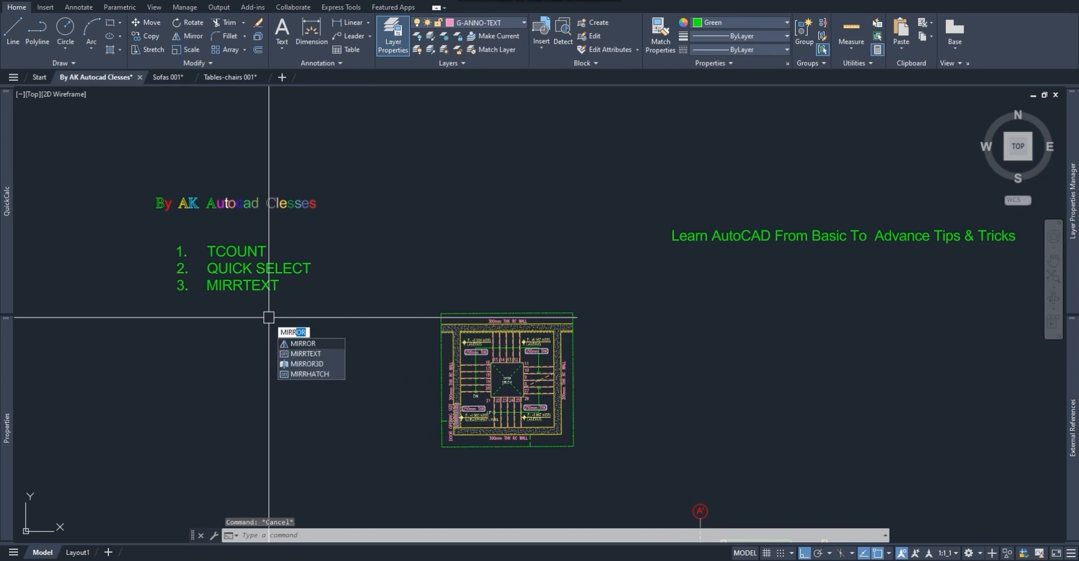
type("te")
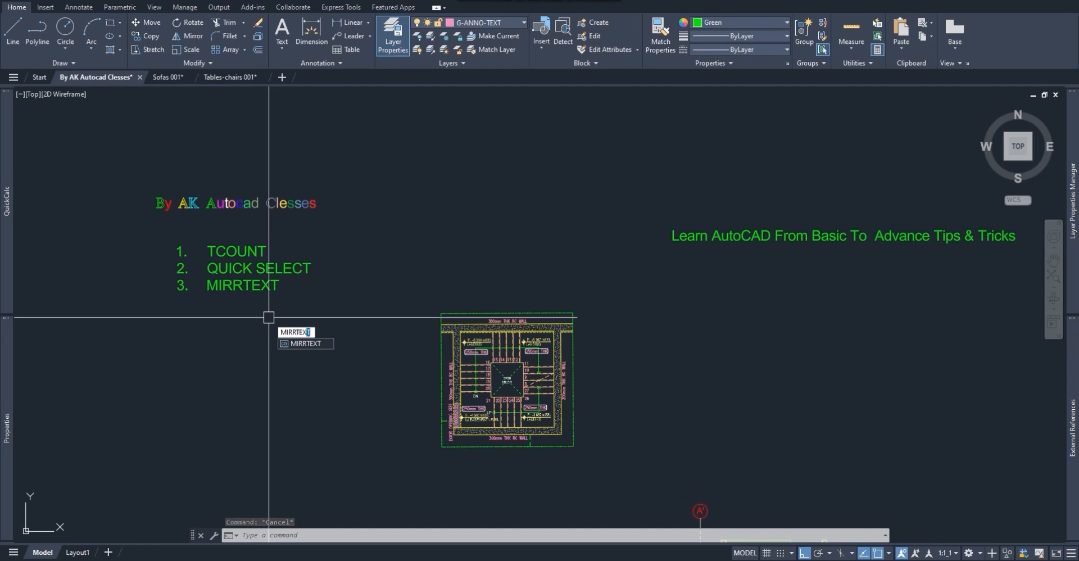
key("Return")
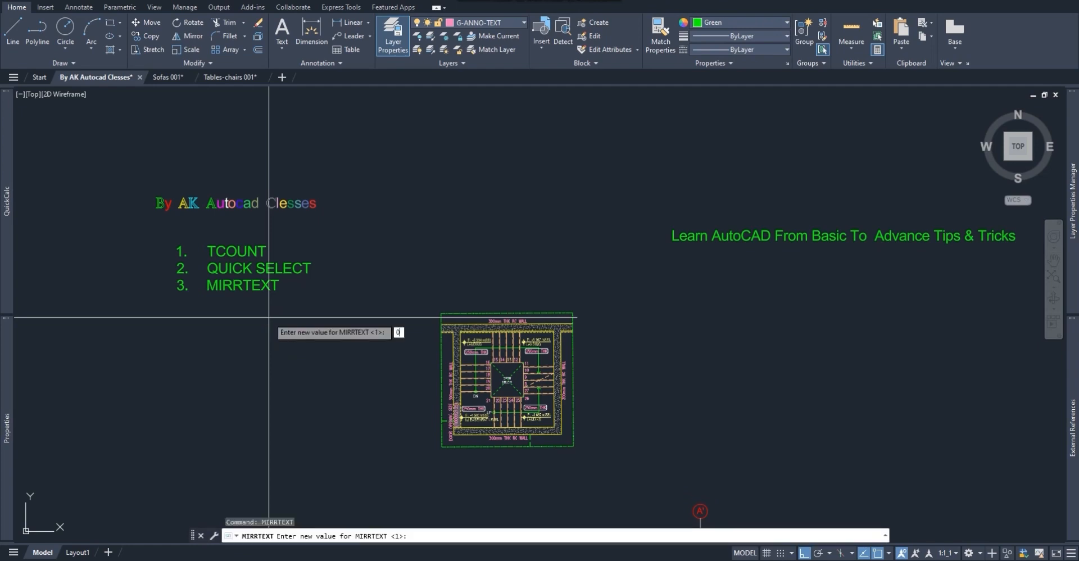
key("Return")
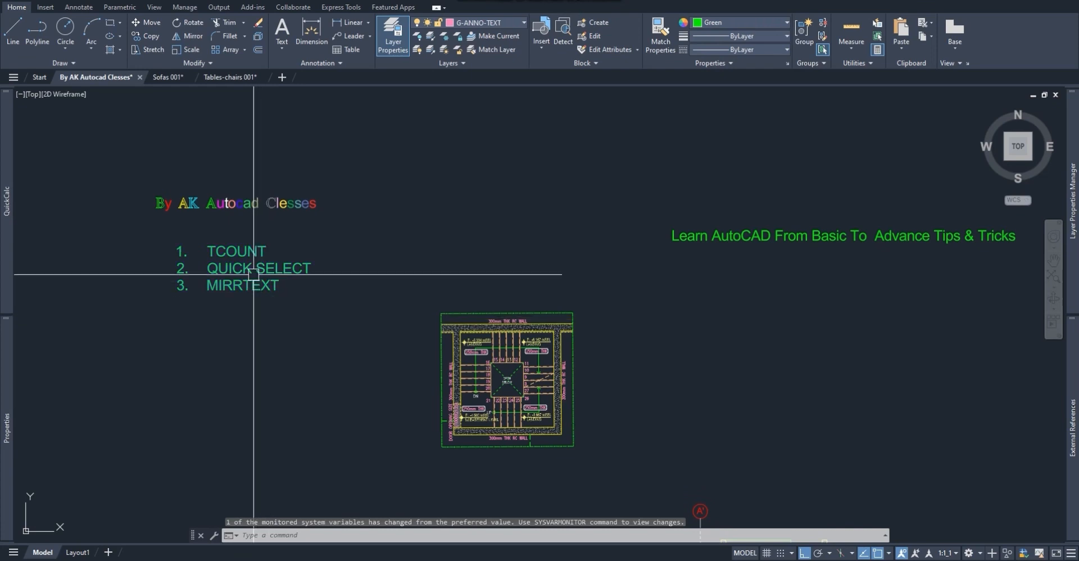
left_click(237, 286)
key("Escape")
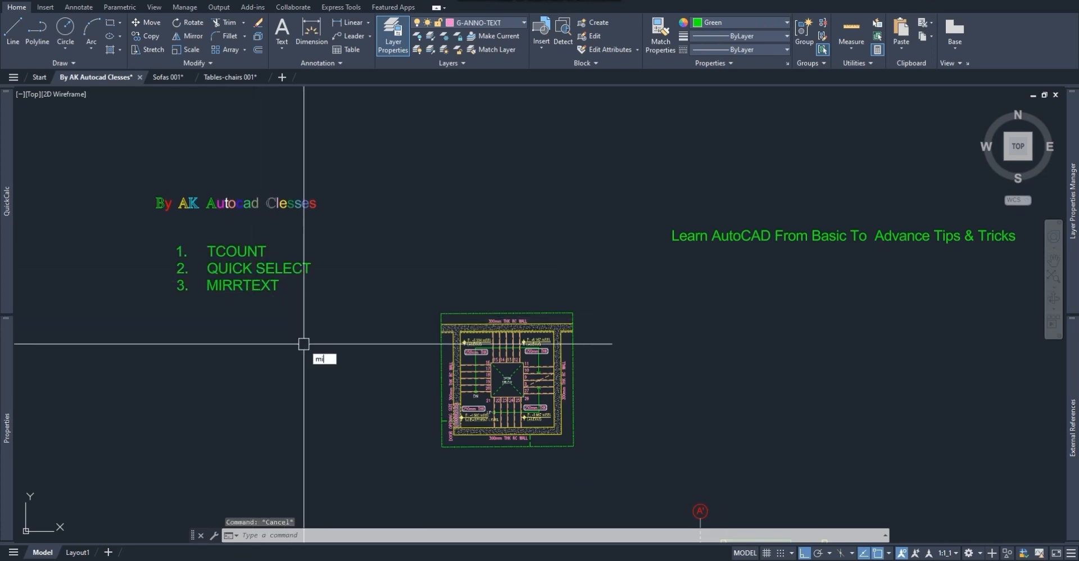
- Mirror the tips list about a vertical line between it and the staircase plan, keeping the source, with MIRRTEXT at 0
type("mi")
key("Return")
left_click(287, 290)
key("Return")
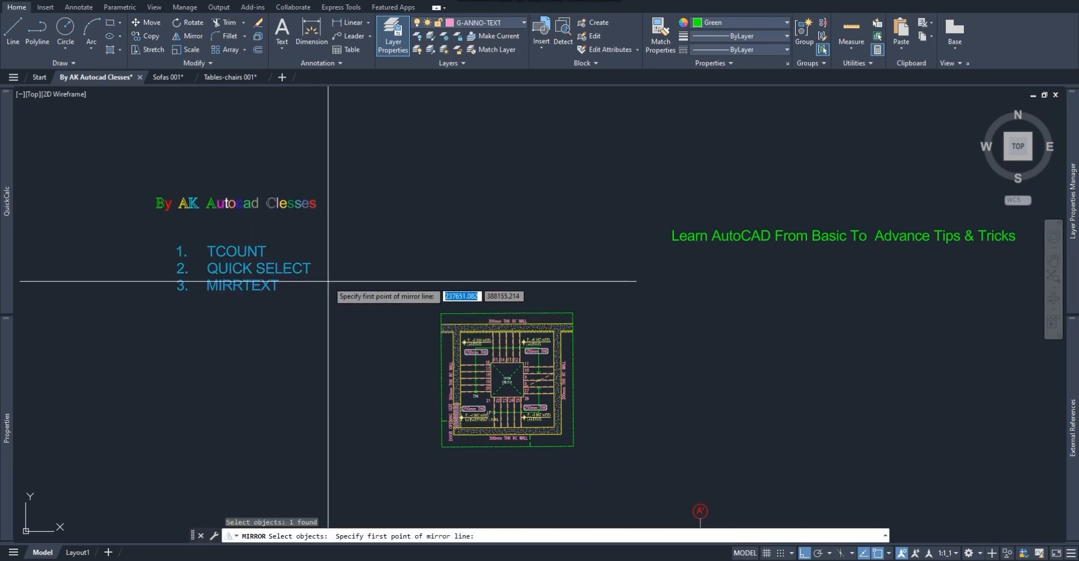
left_click(328, 281)
left_click(333, 358)
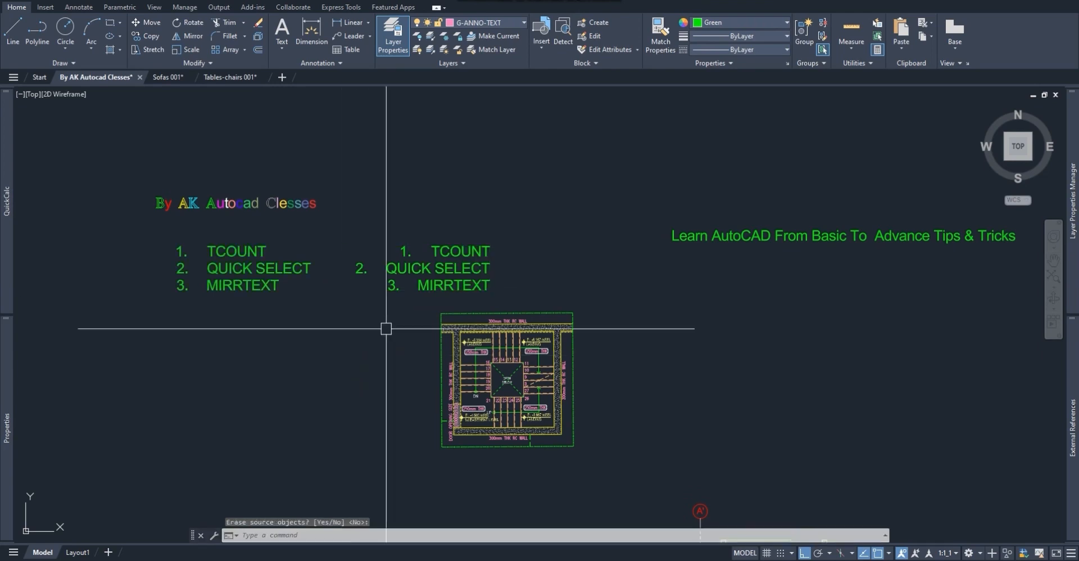
key("Return")
key("Escape")
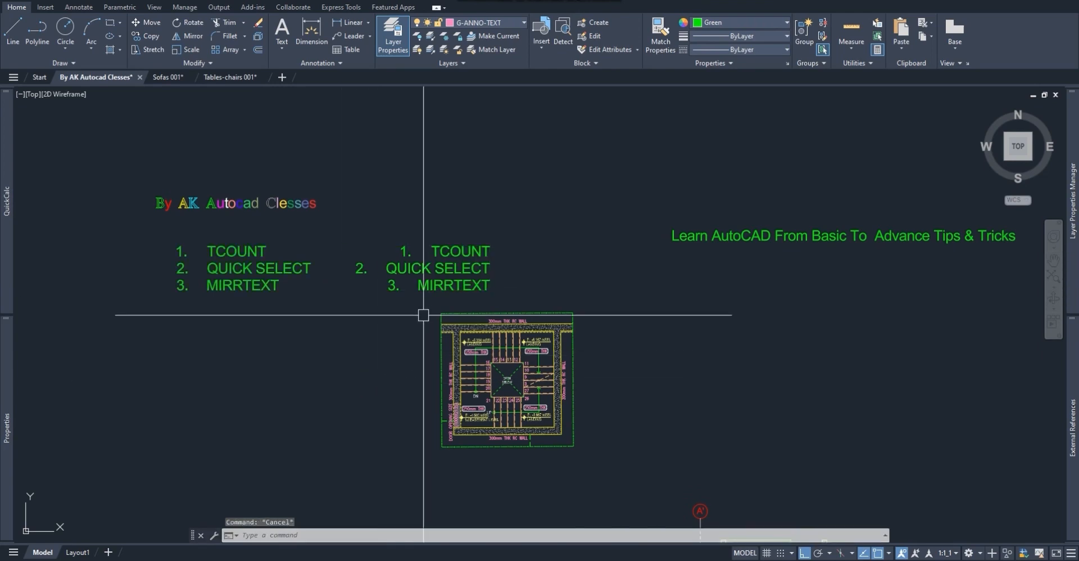
- Change the justification of the mirrored tips list to Start with TJUST
type("t")
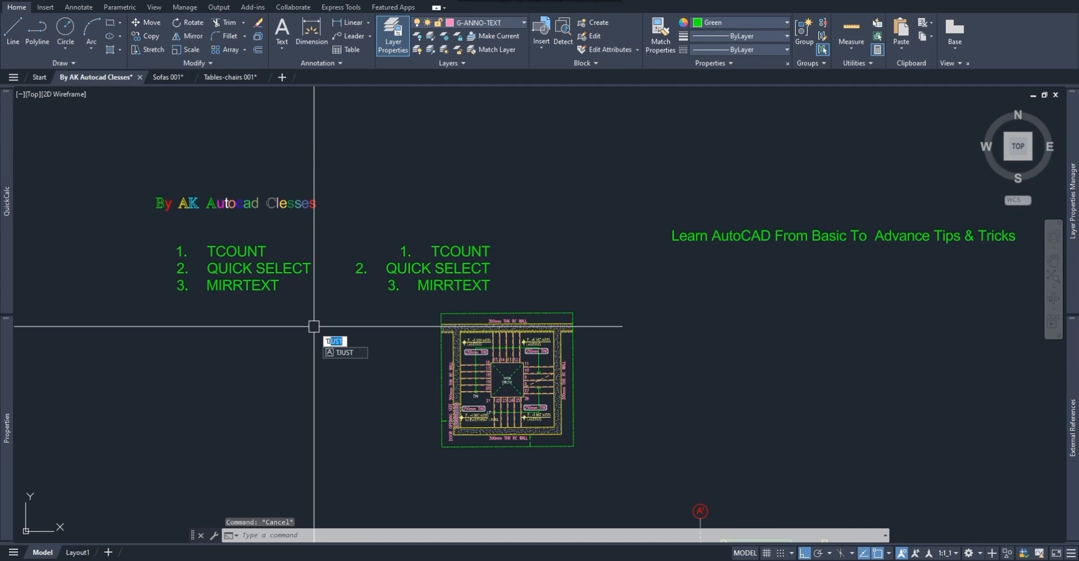
key("Return")
left_click(439, 289)
key("Return")
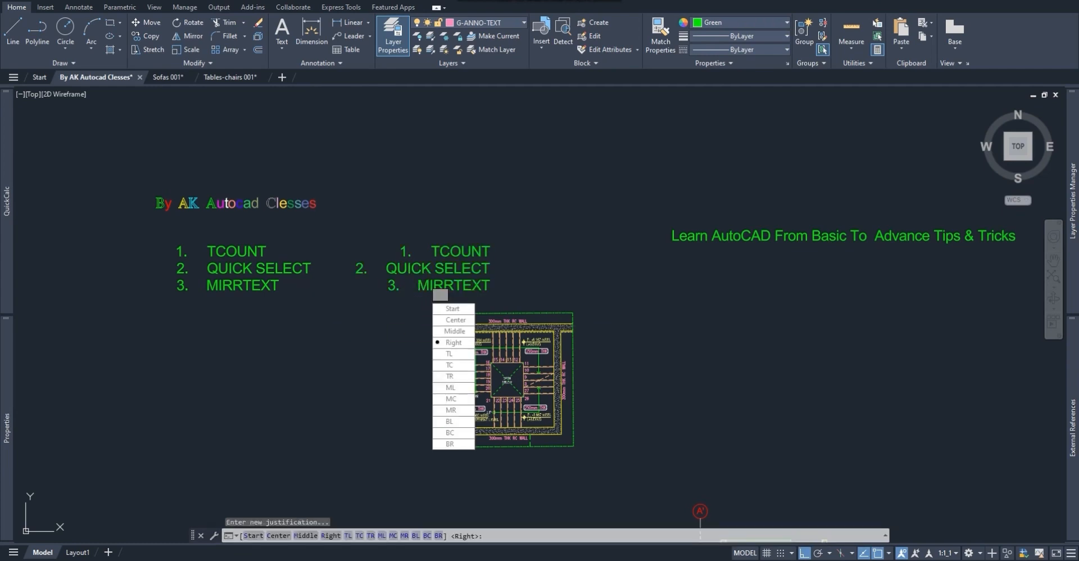
left_click(453, 309)
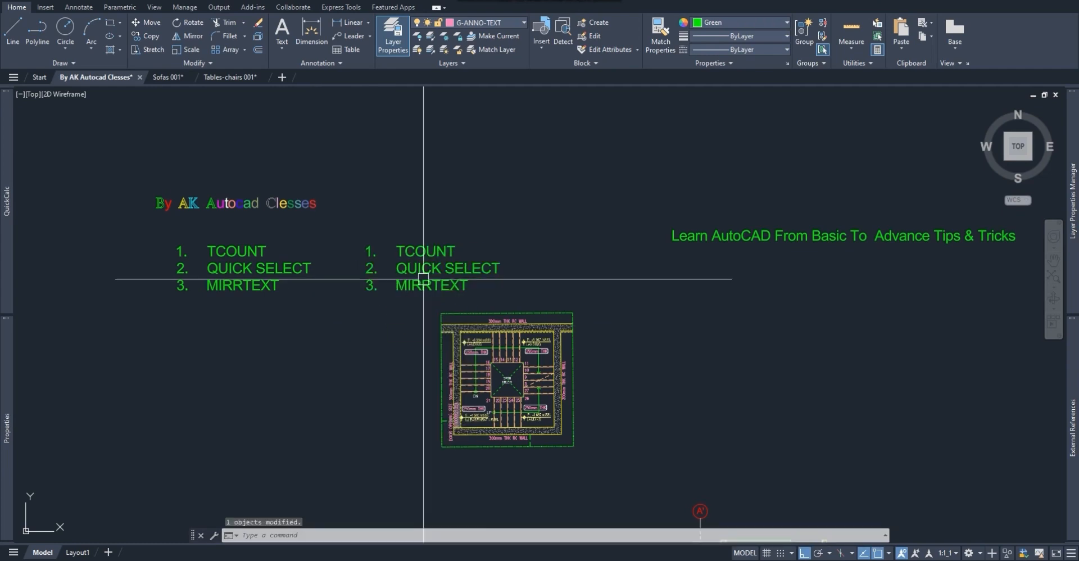
key("Escape")
middle_click_drag(280, 339, 411, 324)
left_click(397, 284)
key("Escape")
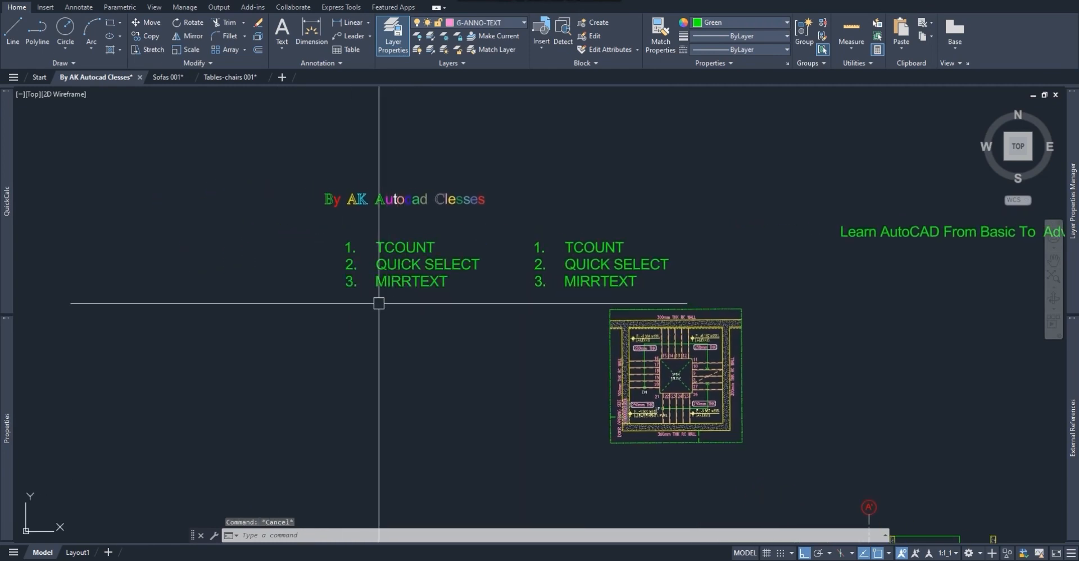
- Mirror the original tips list about a vertical line on its far side from the existing copy, keeping the source
type("mi")
key("Return")
left_click(399, 284)
key("Return")
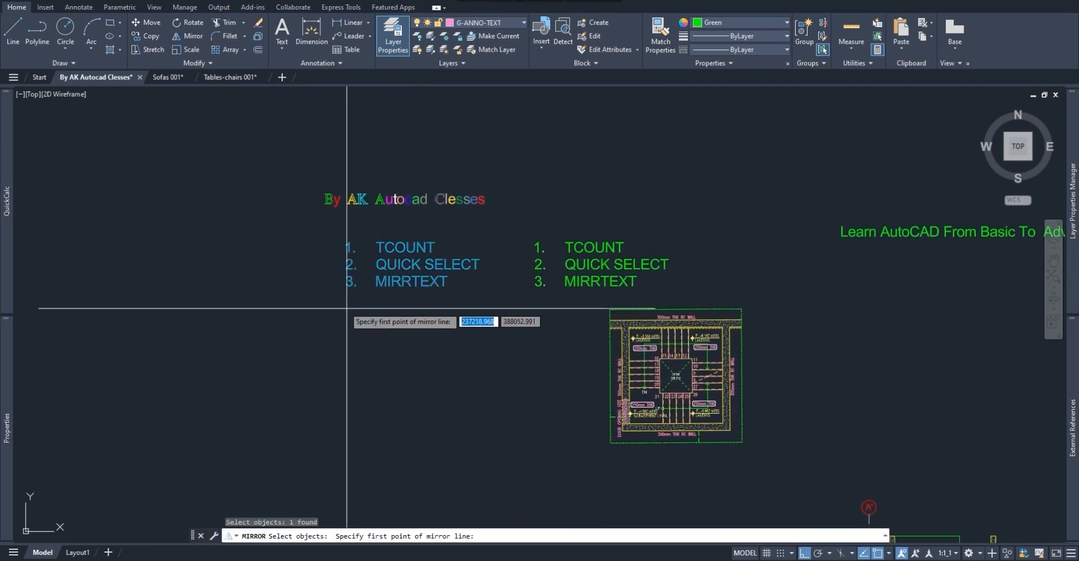
left_click(309, 291)
key("Escape")
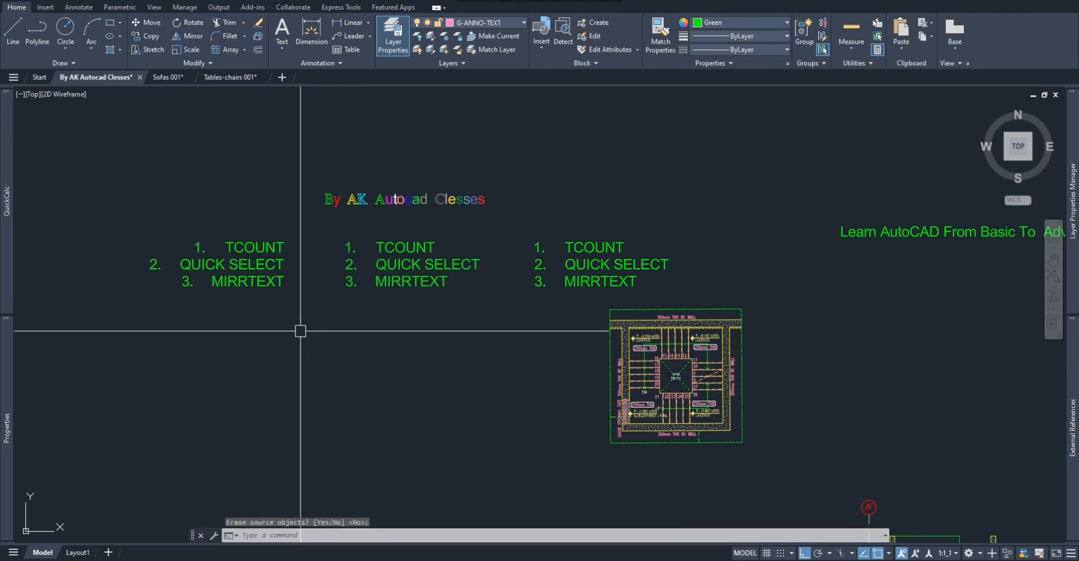
- Change the justification of the new mirrored tips list to Start with TJUST
type("tjust")
key("Return")
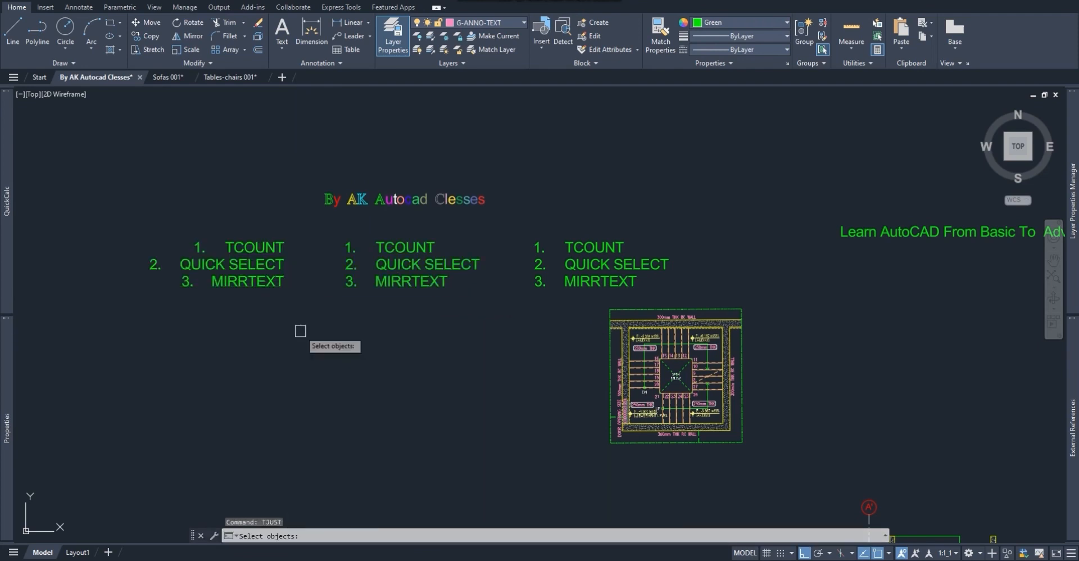
left_click(258, 282)
key("Return")
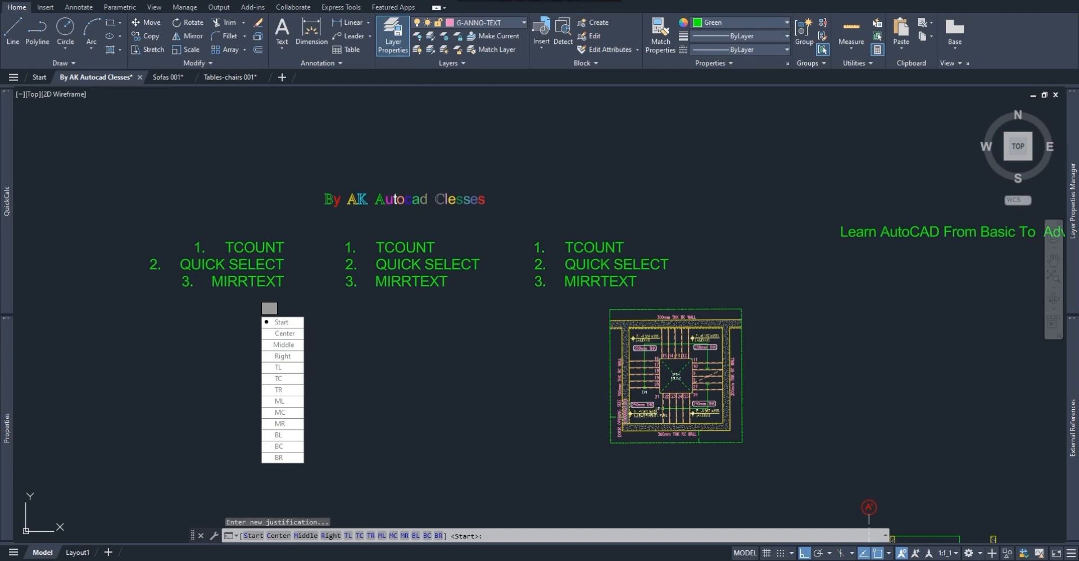
key("Down")
key("Escape")
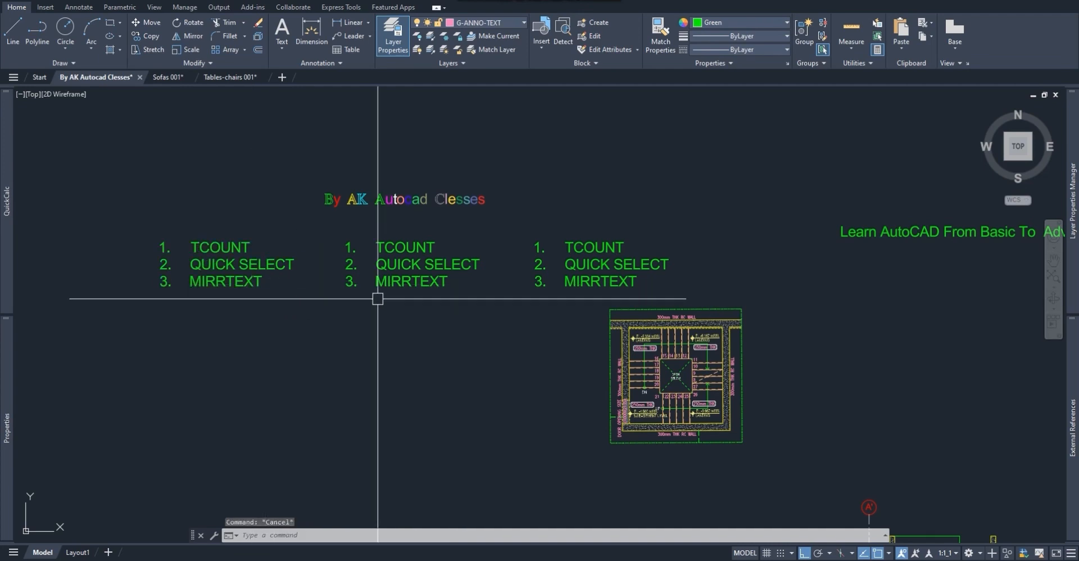
- Set the MIRRTEXT system variable to 1
middle_click_drag(516, 315, 407, 319)
type("M")
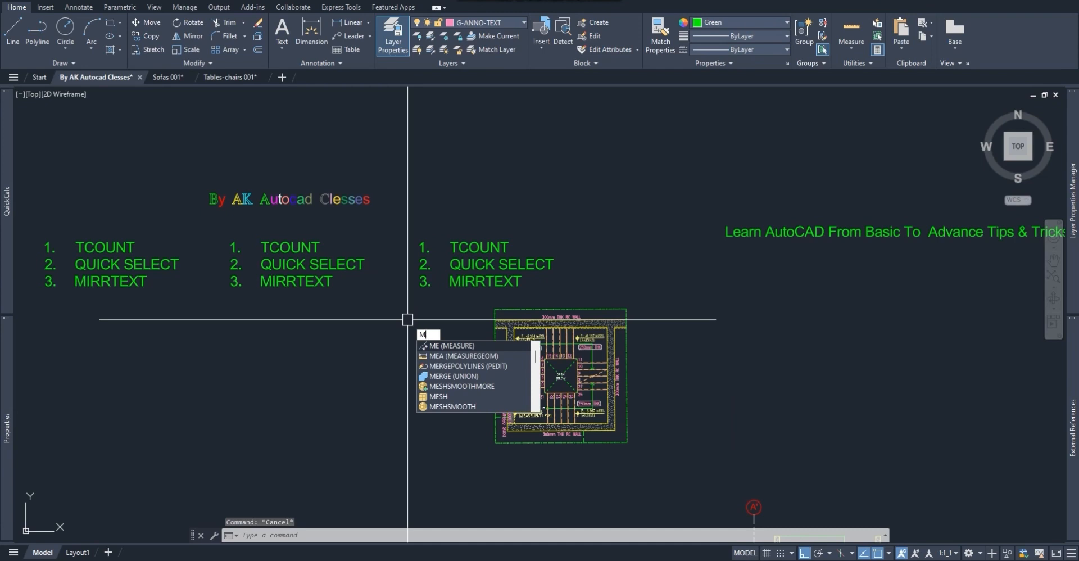
type("EIRR")
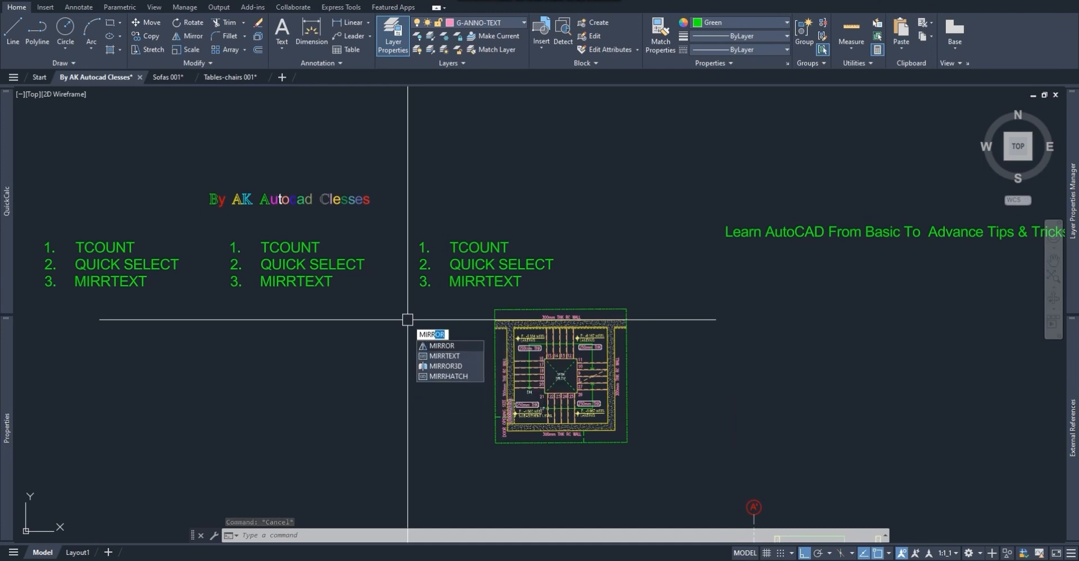
type("T")
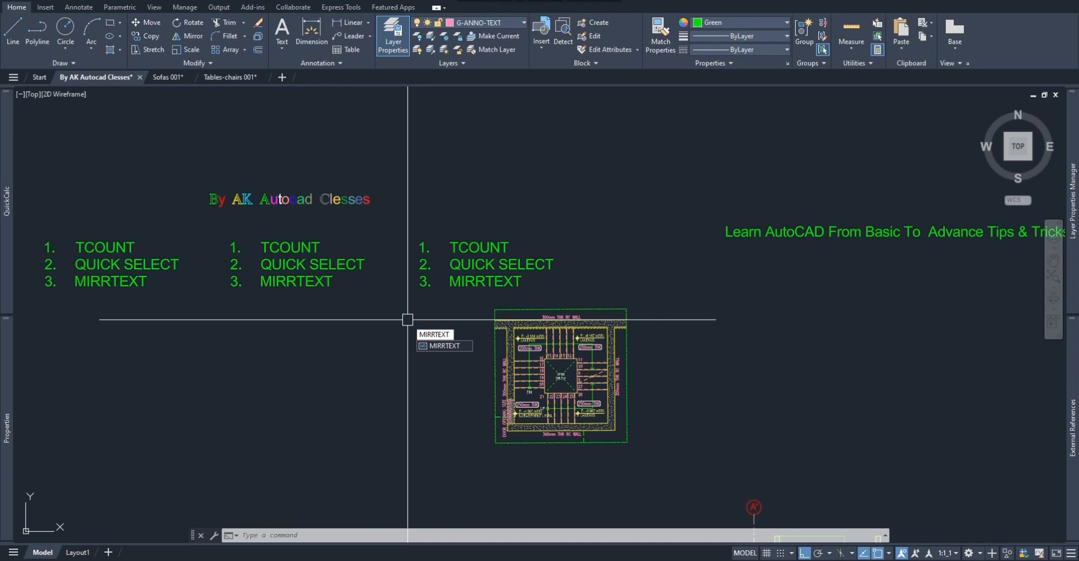
type("EXT")
key("Return")
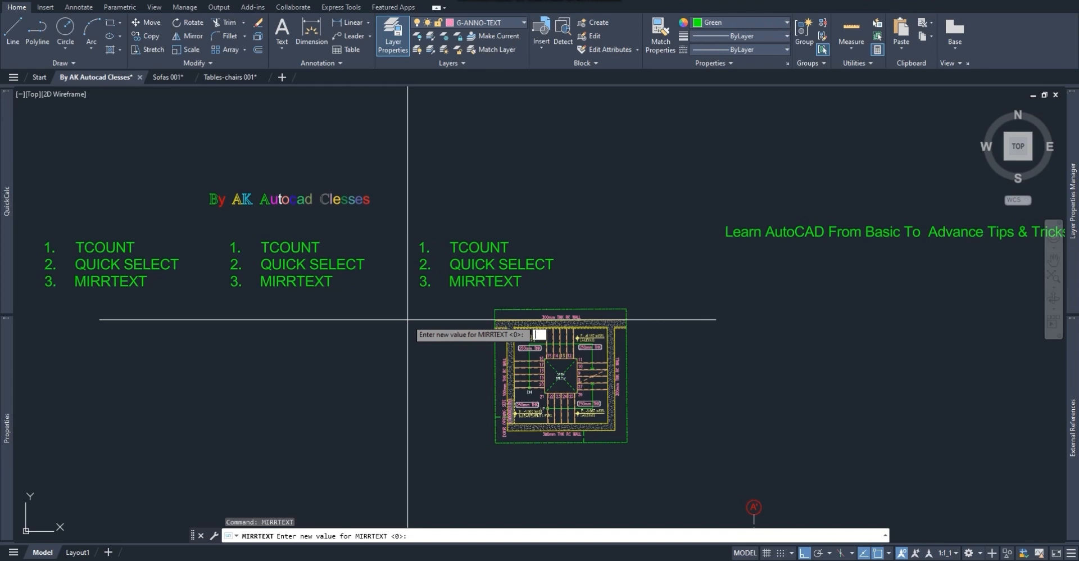
key("Return")
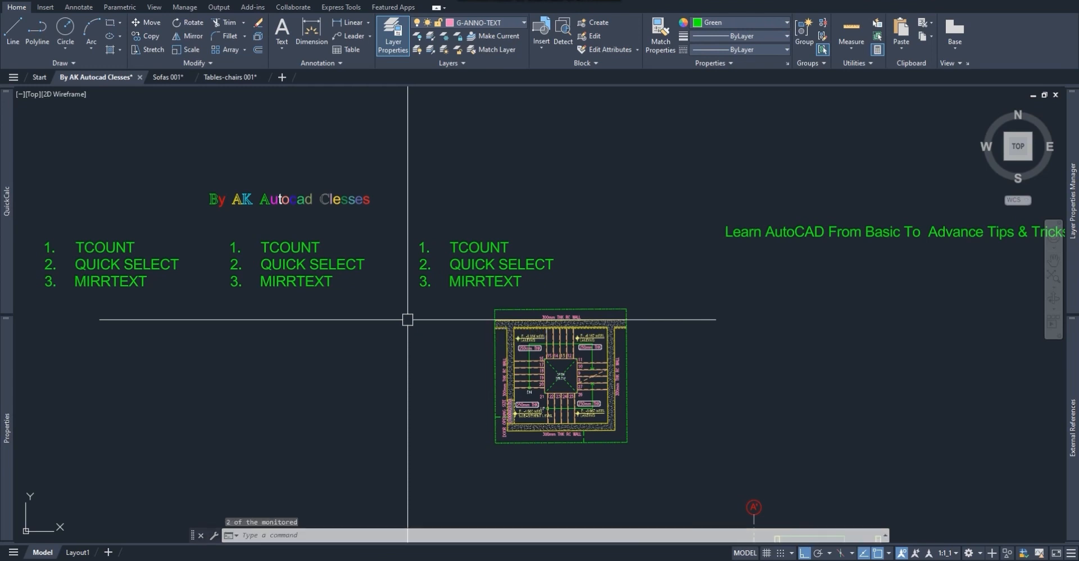
- Mirror the middle tips list about a horizontal line just below it, keeping the source, with MIRRTEXT at 1
left_click(298, 265)
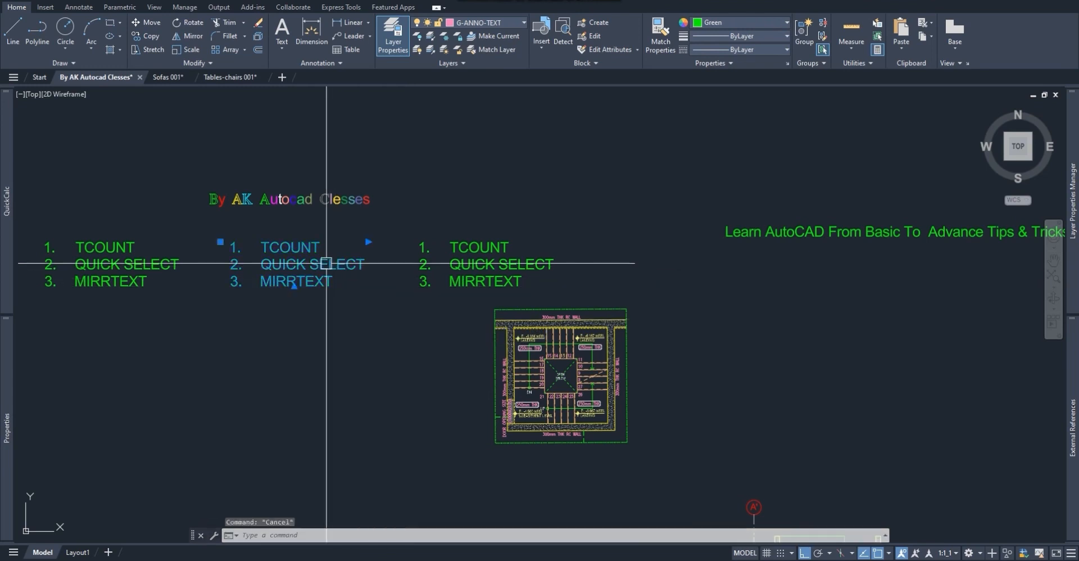
type("mi")
key("Return")
left_click(337, 318)
left_click(241, 342)
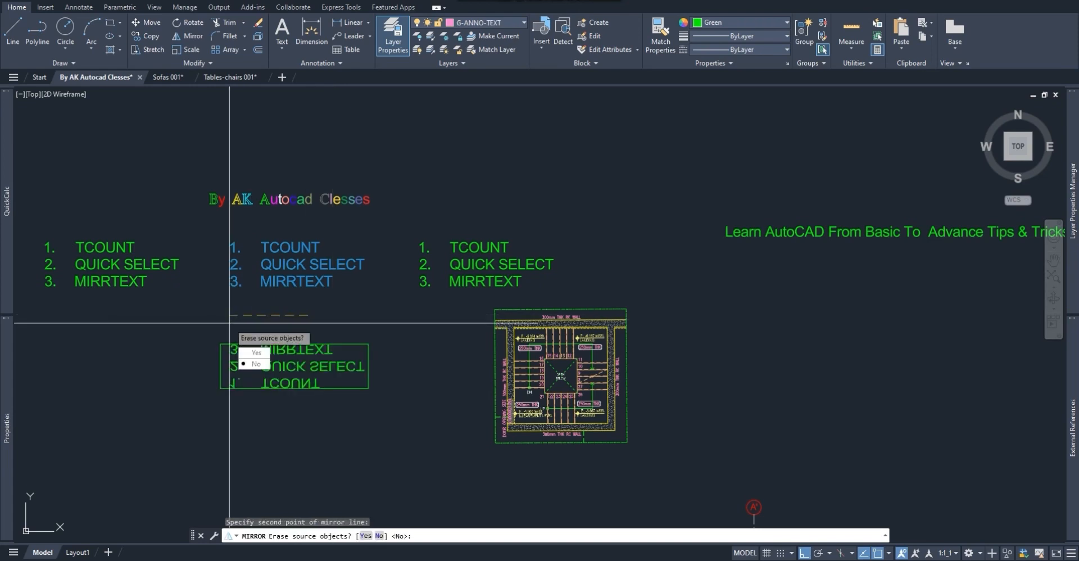
key("Return")
key("Escape")
left_click(295, 379)
key("Escape")
left_click(296, 354)
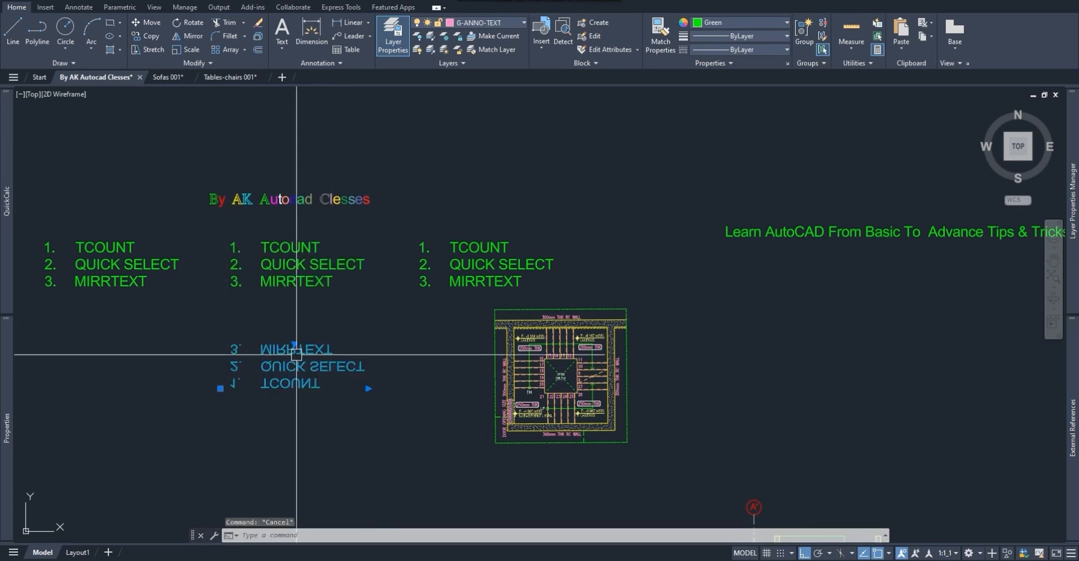
key("Escape")
left_click(300, 295)
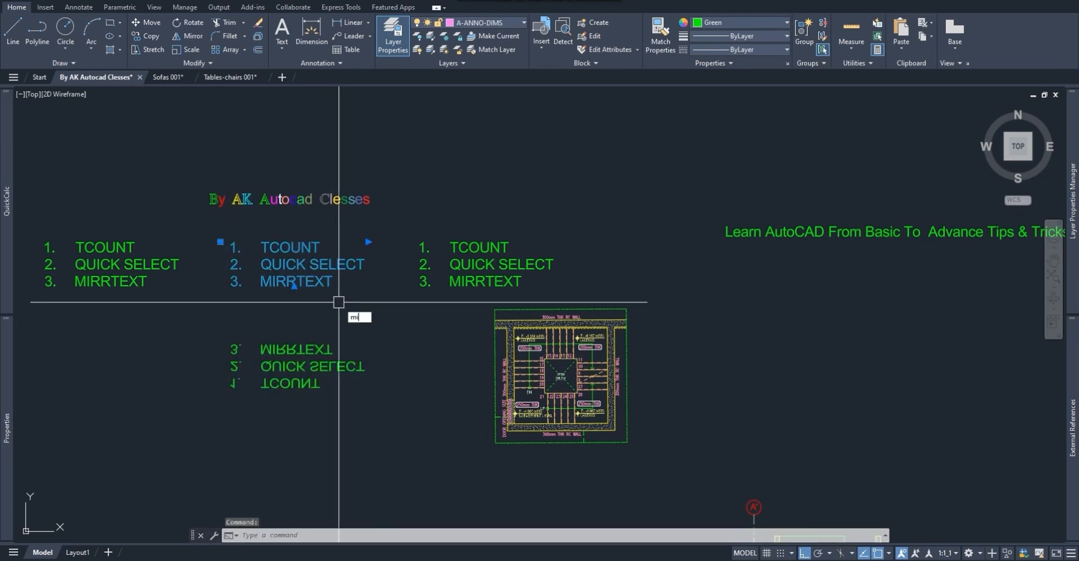
type("mi")
key("Return")
left_click(337, 243)
key("Escape")
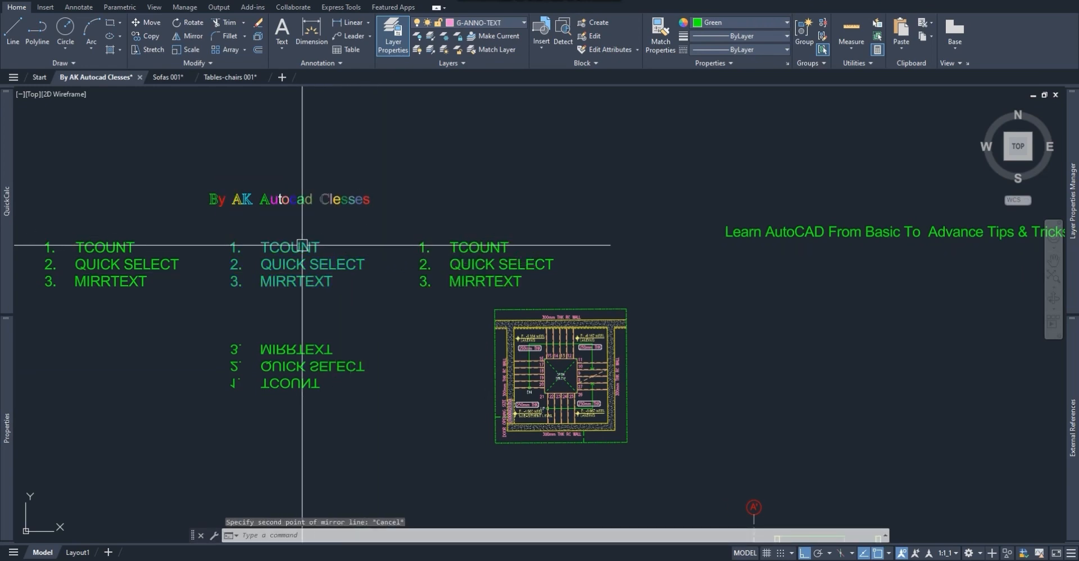
- Mirror the middle tips list about a horizontal line above the heading text, keeping the source, with MIRRTEXT at 1
left_click(303, 244)
key("Return")
left_click(308, 181)
left_click(340, 180)
key("Return")
key("Escape")
- Erase the two upside-down mirrored copies above and below the middle tips list
middle_click_drag(349, 180, 372, 244)
left_click(303, 180)
left_click(306, 428)
type("e")
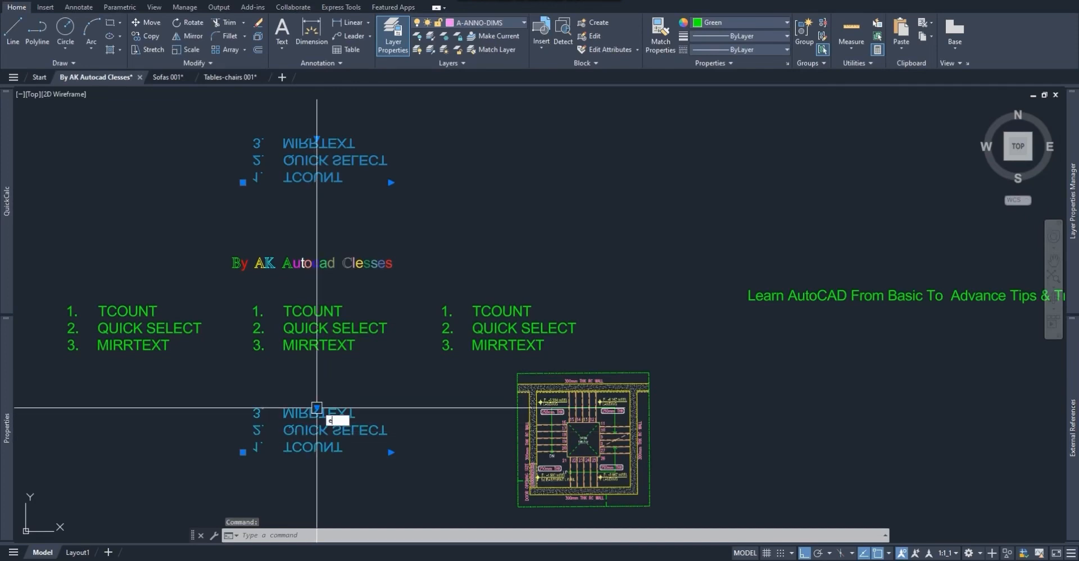
key("Return")
key("Escape")
- Set the MIRRTEXT system variable back to 0
type("t")
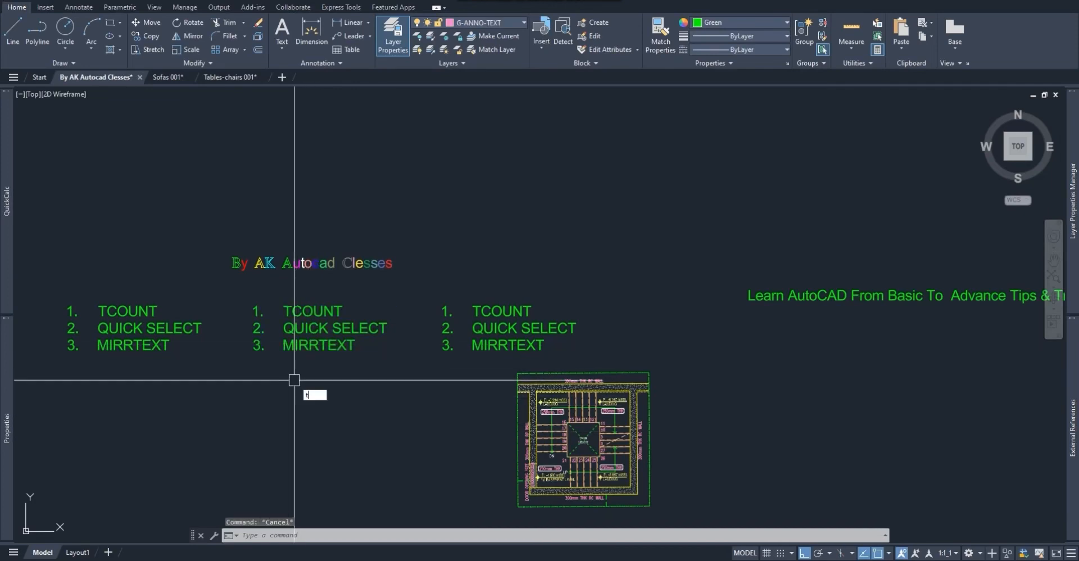
type("e")
key("Escape")
key("Return")
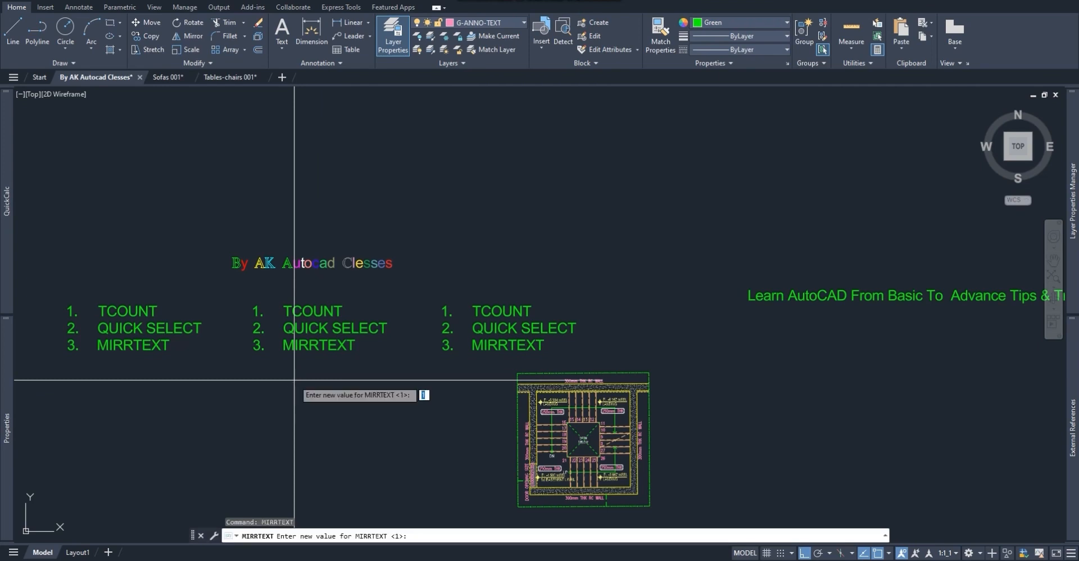
scroll(294, 379, "up", 2)
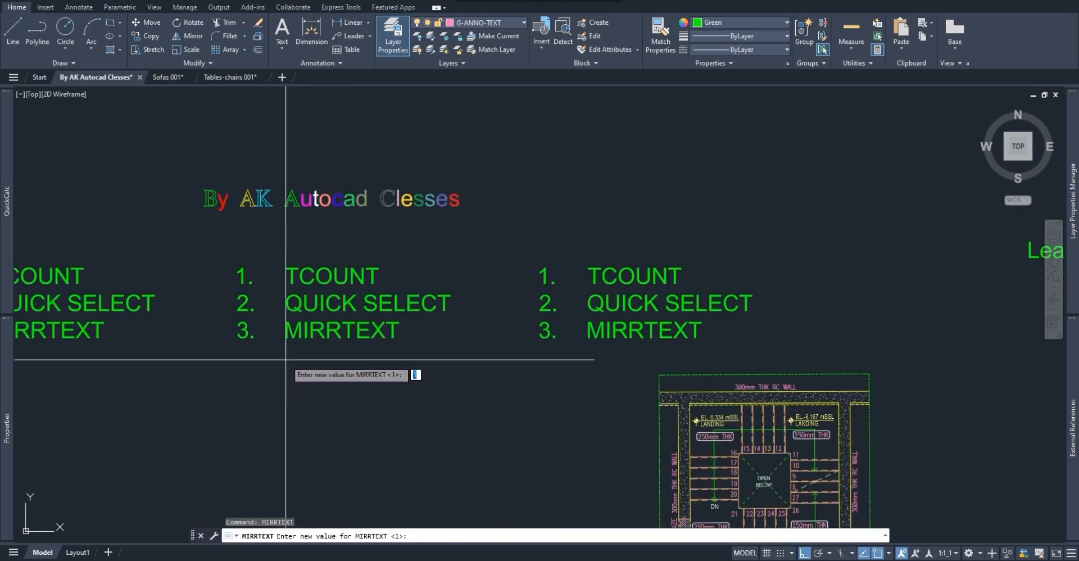
scroll(287, 354, "down", 2)
scroll(283, 358, "up", 2)
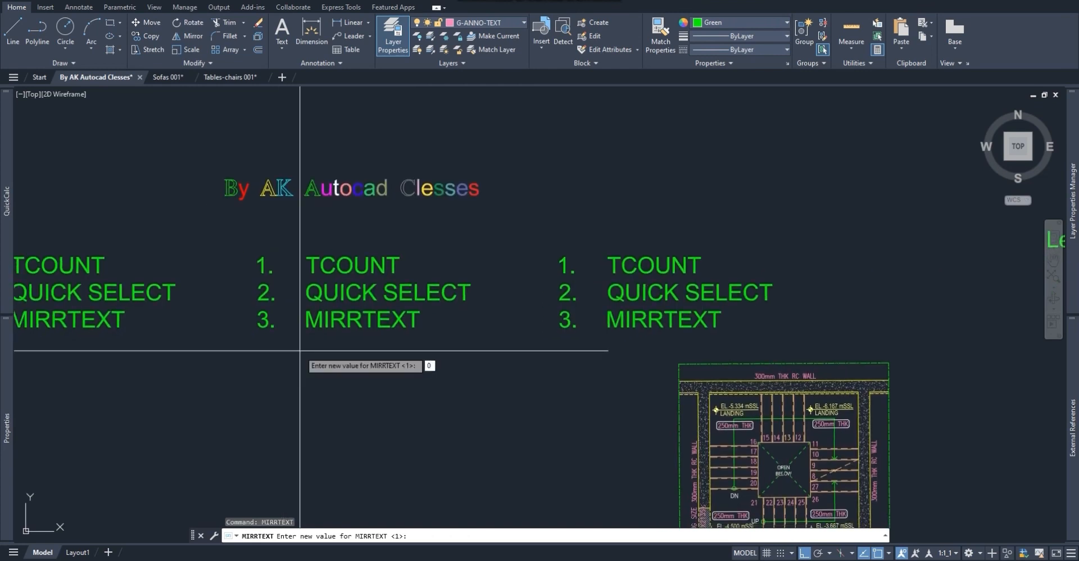
key("Return")
scroll(300, 350, "down", 2)
key("Escape")
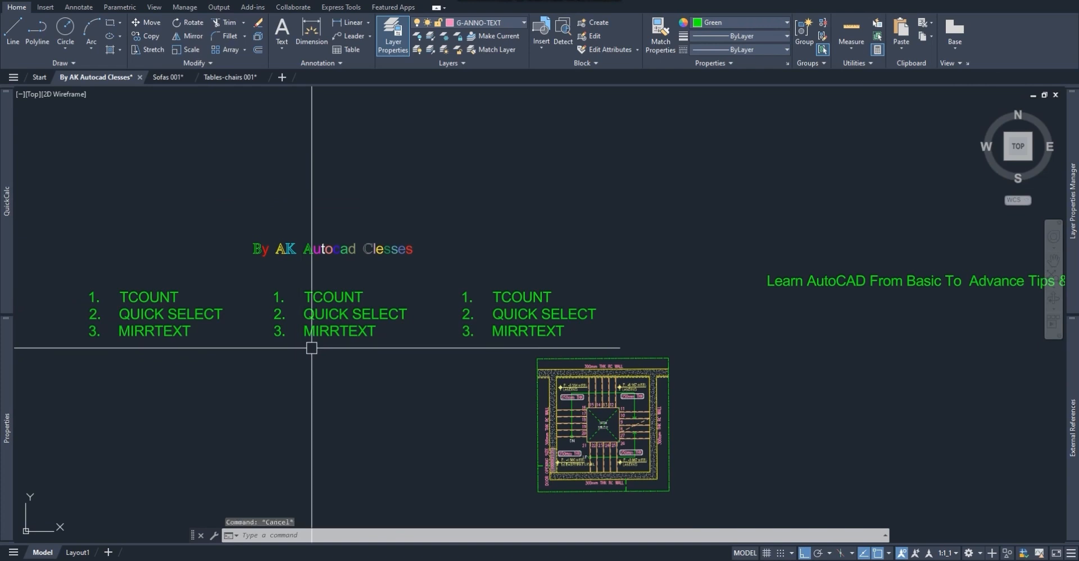
- Check the current value of the MIRRTEXT system variable without changing it
type("MI")
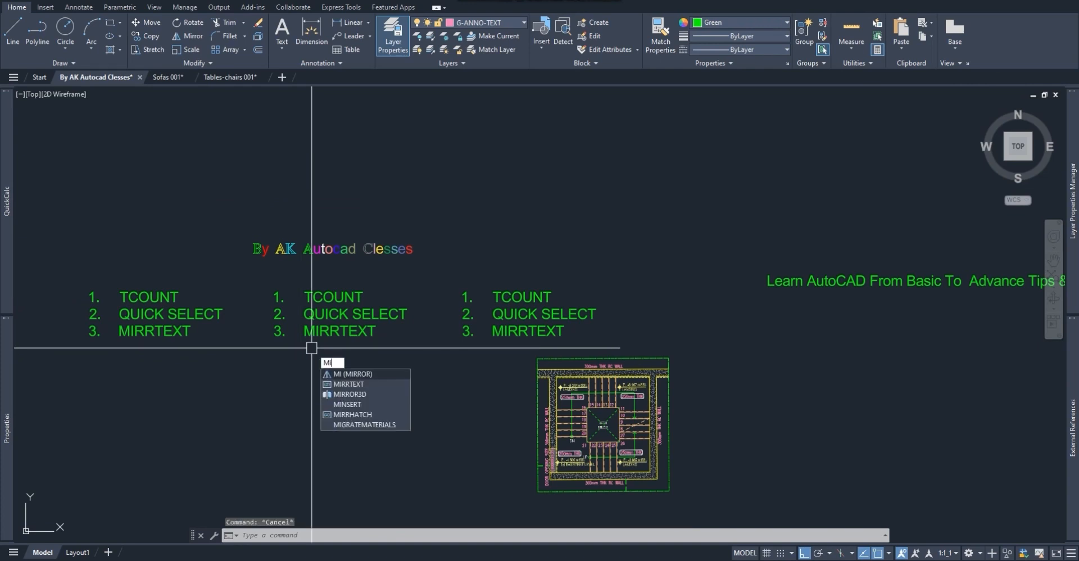
type("RRTEXT")
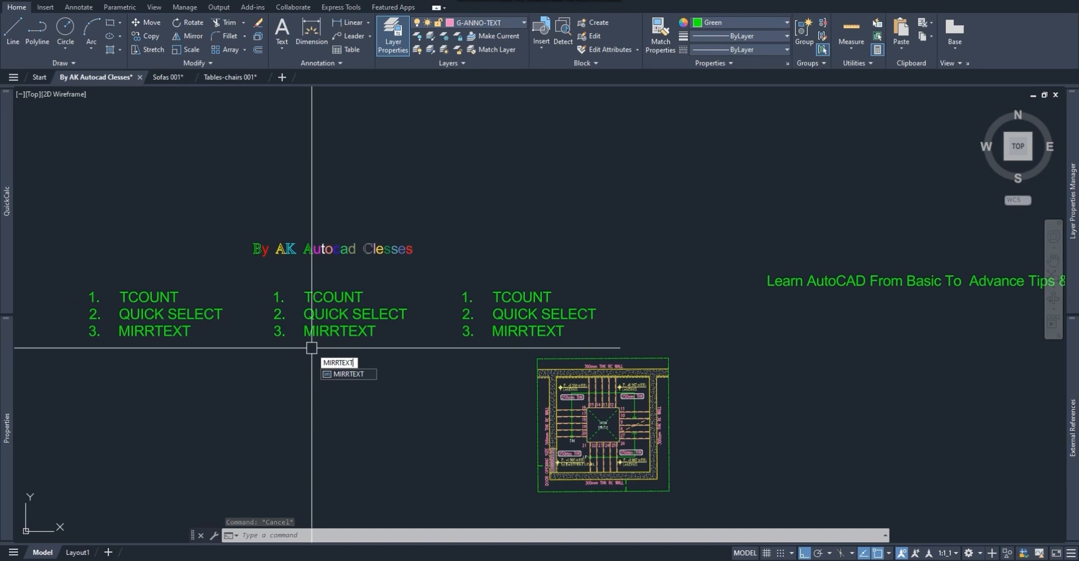
key("Return")
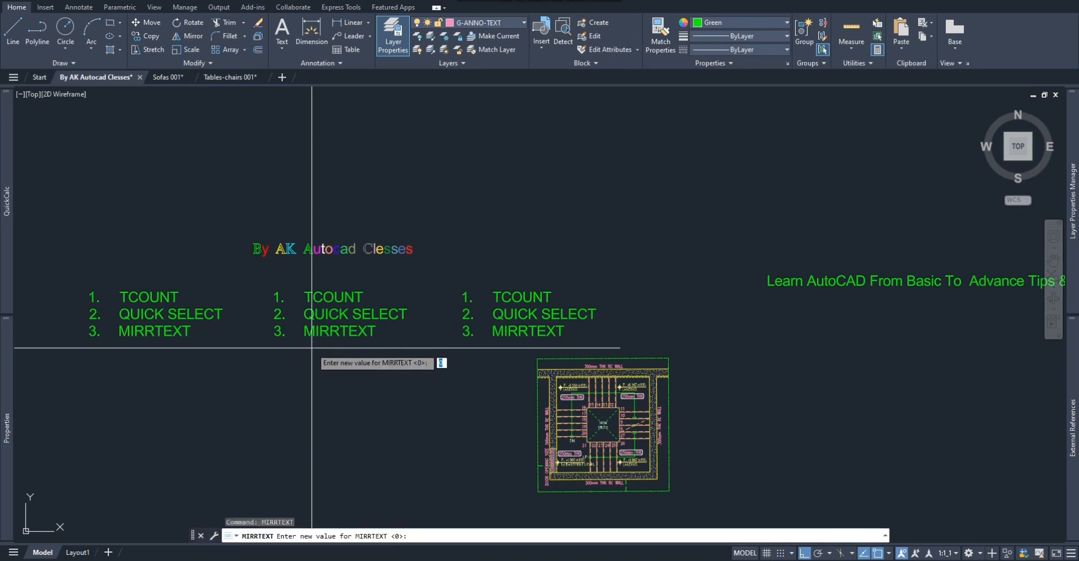
key("Return")
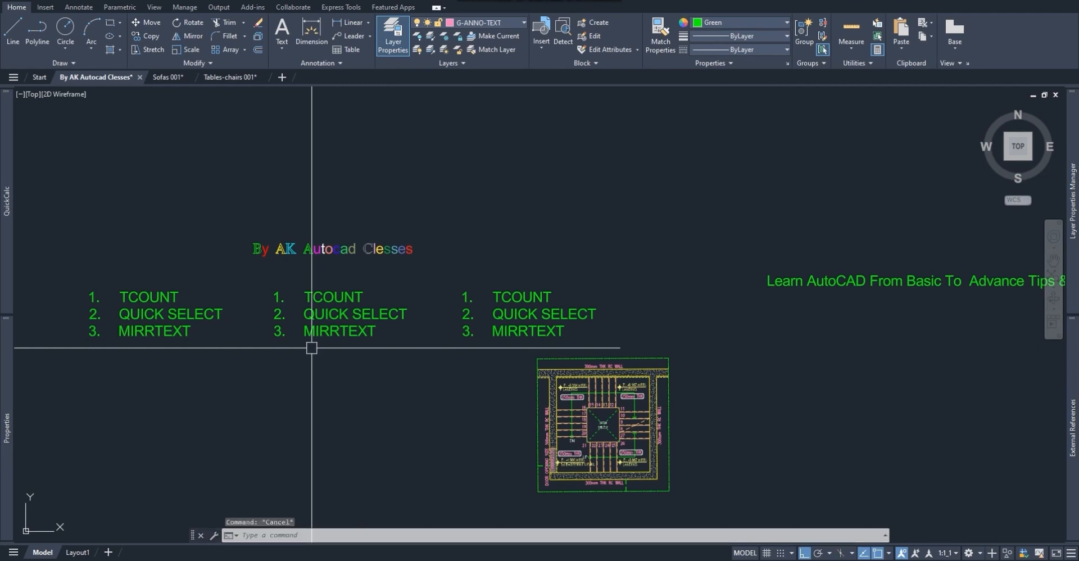
type("mi")
key("Return")
left_click(331, 314)
key("Return")
left_click(326, 280)
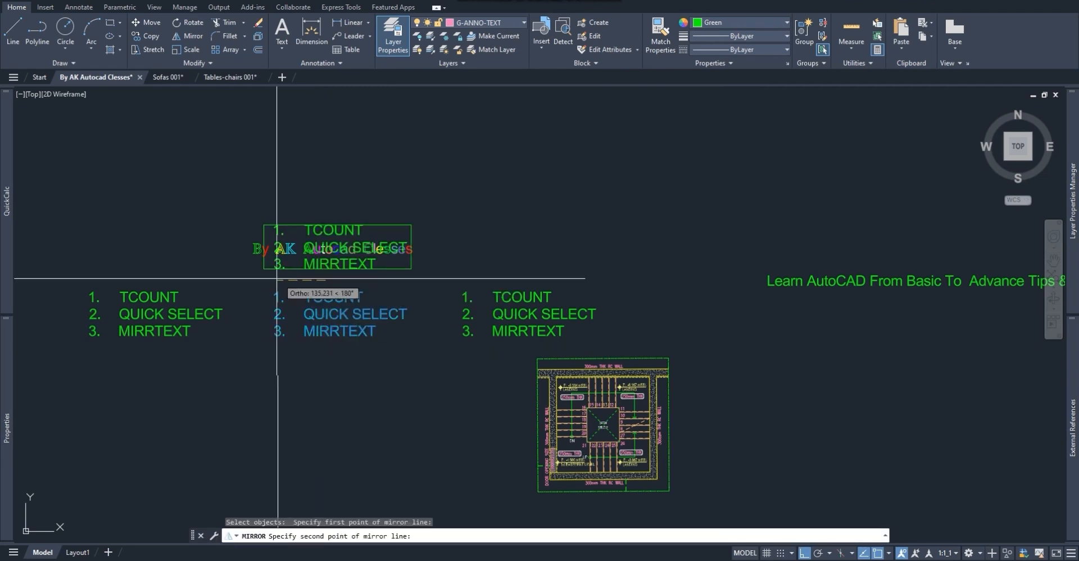
- Mirror the middle tips list about a horizontal line through the heading text, keeping the source, with MIRRTEXT at 0
left_click(318, 298)
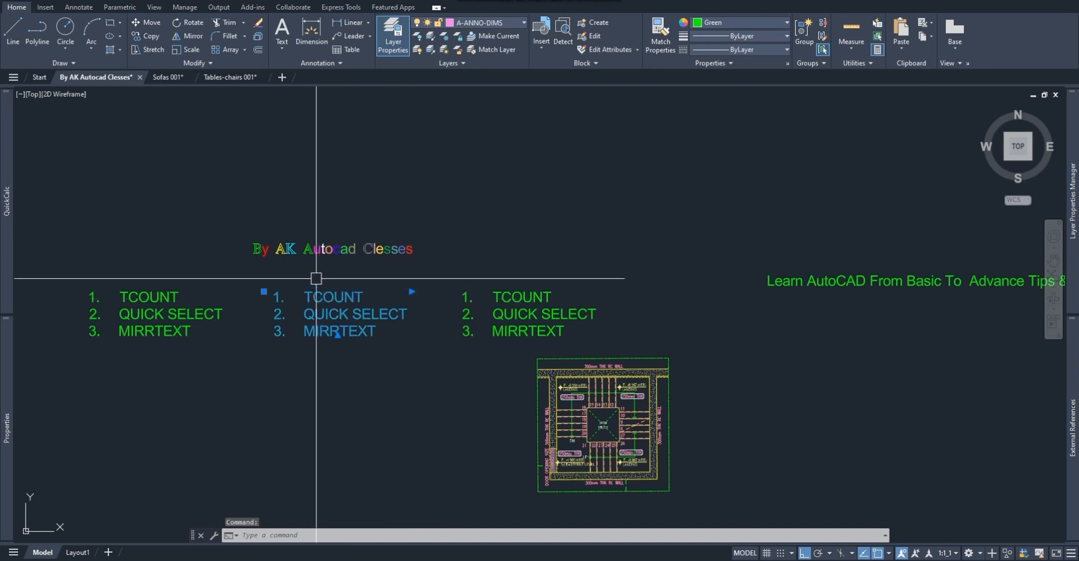
type("mi")
key("Return")
left_click(326, 268)
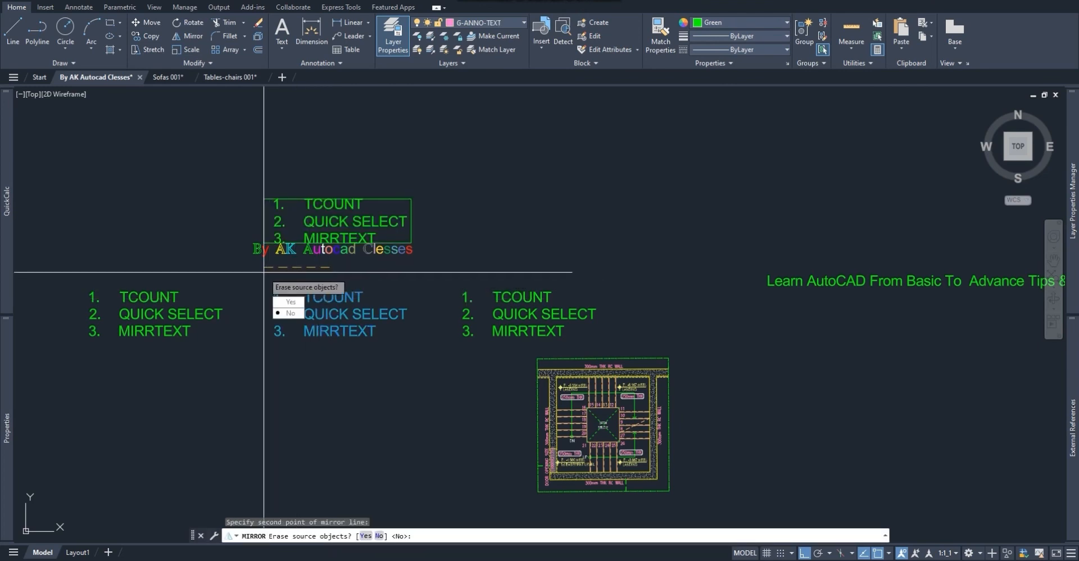
key("Return")
type("m")
key("Return")
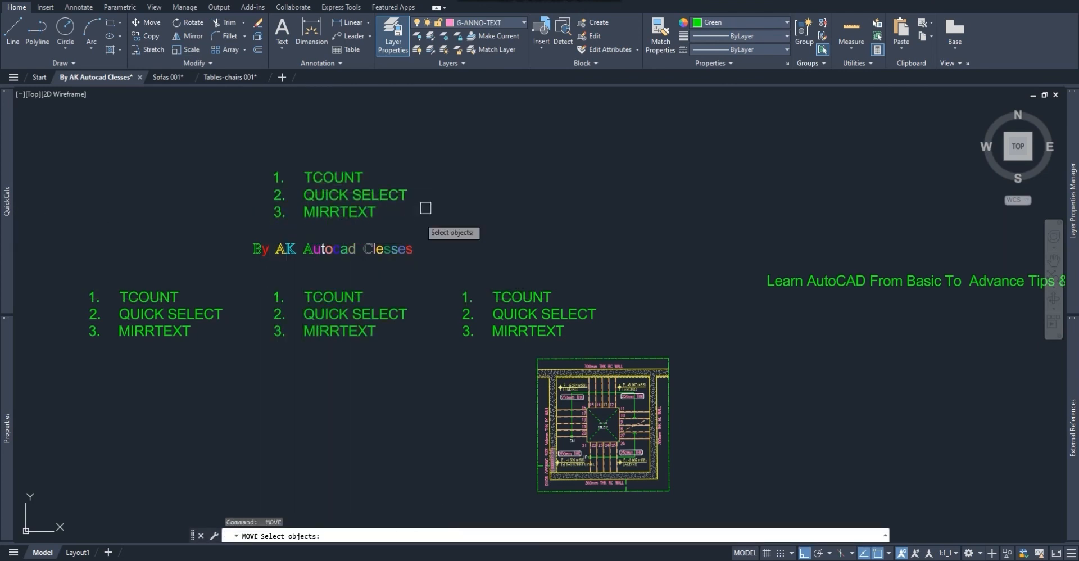
key("Escape")
- Mirror the middle tips list about a horizontal line just below it, keeping the source, with MIRRTEXT at 0
left_click(337, 313)
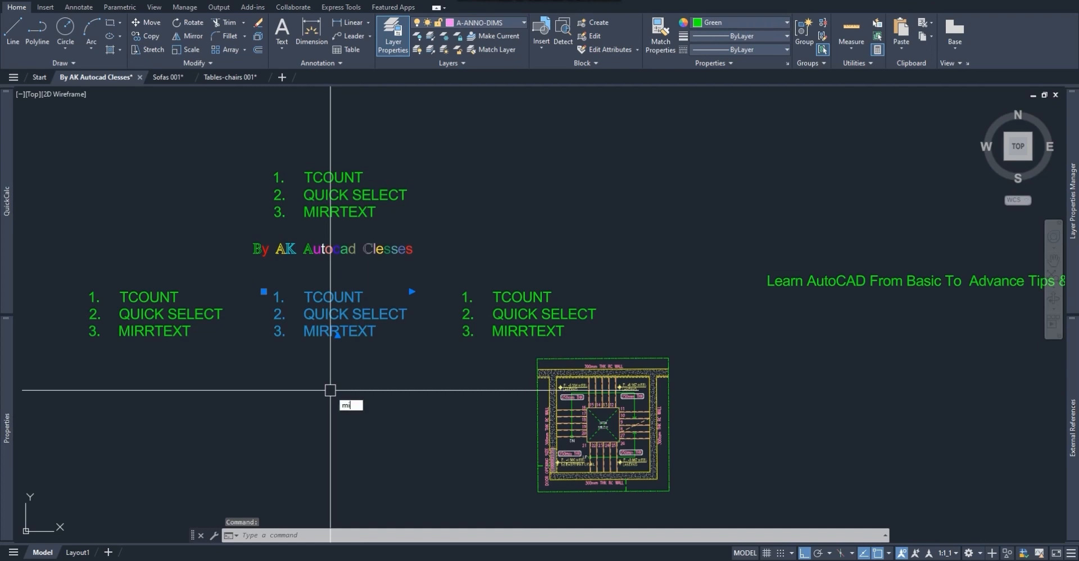
type("mi")
key("Return")
left_click(344, 358)
left_click(271, 368)
key("Return")
key("Escape")
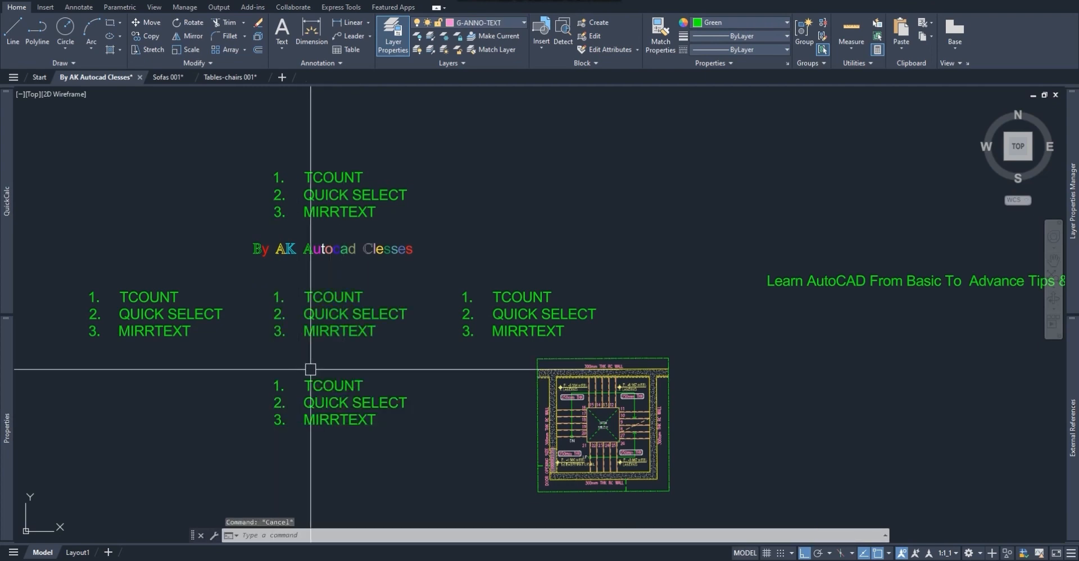
- Examine the middle tips list, its surrounding mirrored copies and the heading text by selecting them
left_click(331, 401)
left_click(375, 285)
left_click(237, 383)
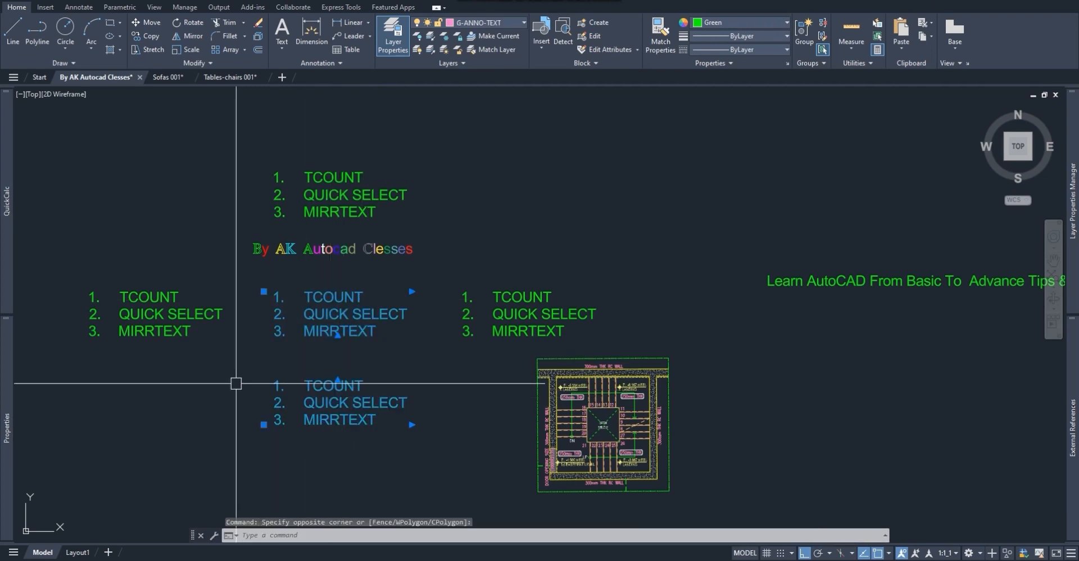
key("Escape")
left_click(274, 331)
left_click(105, 376)
key("Escape")
key("Escape")
middle_click_drag(176, 379, 199, 355)
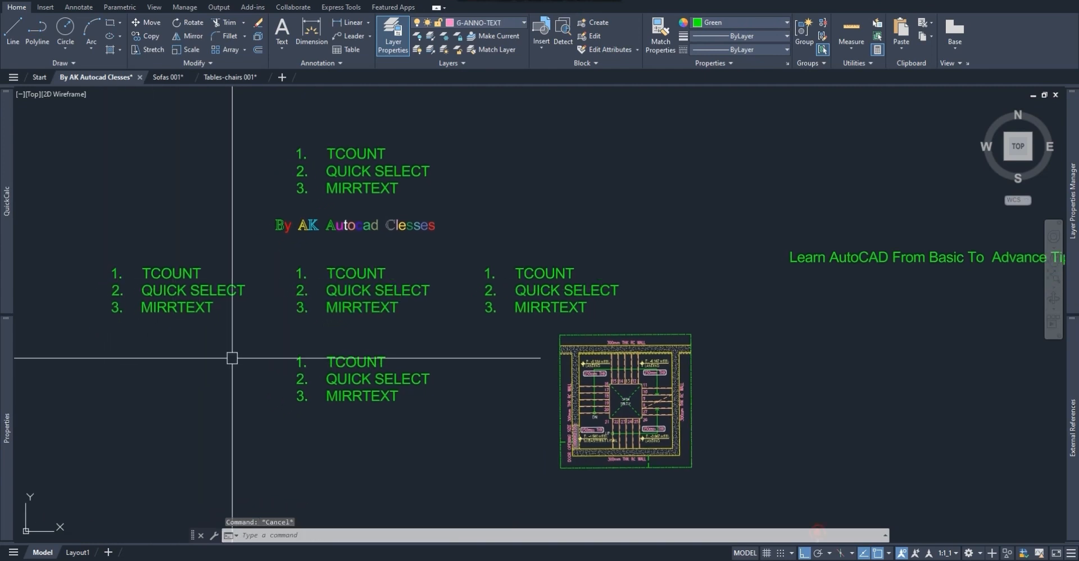
left_click(576, 277)
key("Escape")
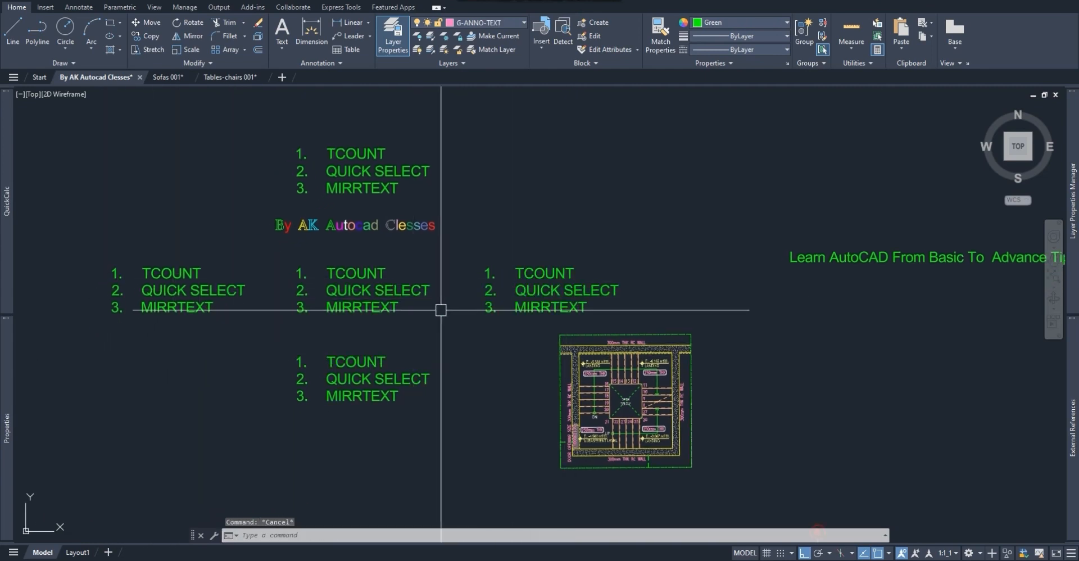
mouse_move(549, 366)
middle_mouse_down()
mouse_move(469, 363)
mouse_move(461, 352)
middle_mouse_up()
double_click(254, 214)
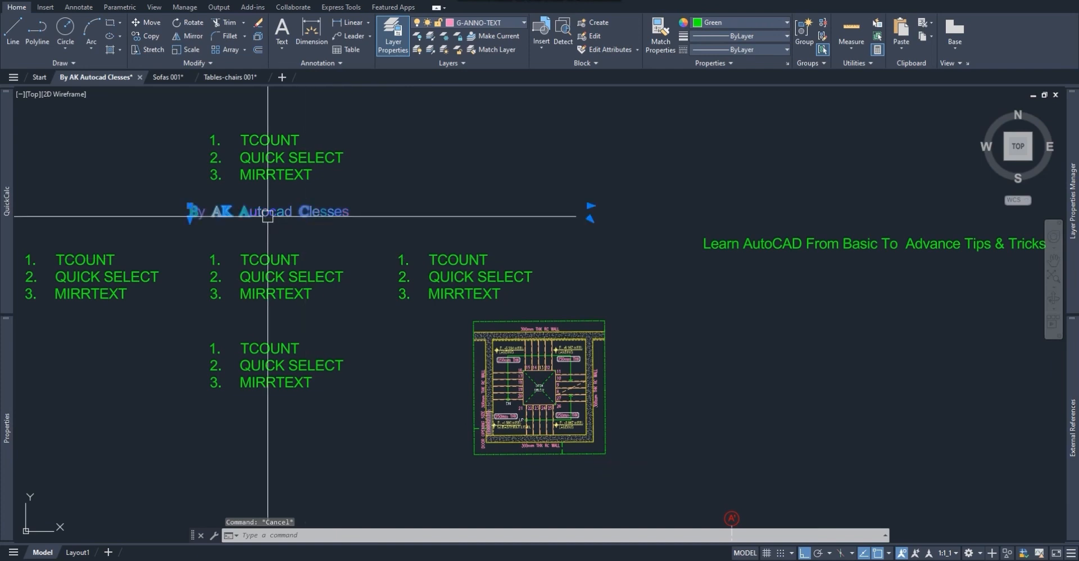
left_click(342, 212)
key("Escape")
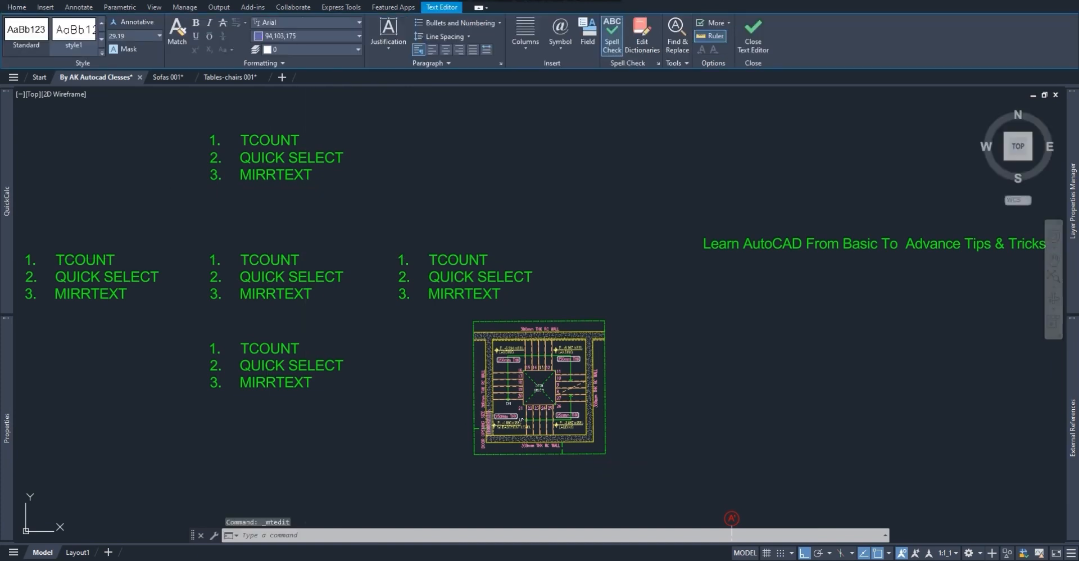
left_click(356, 212)
key("Escape")
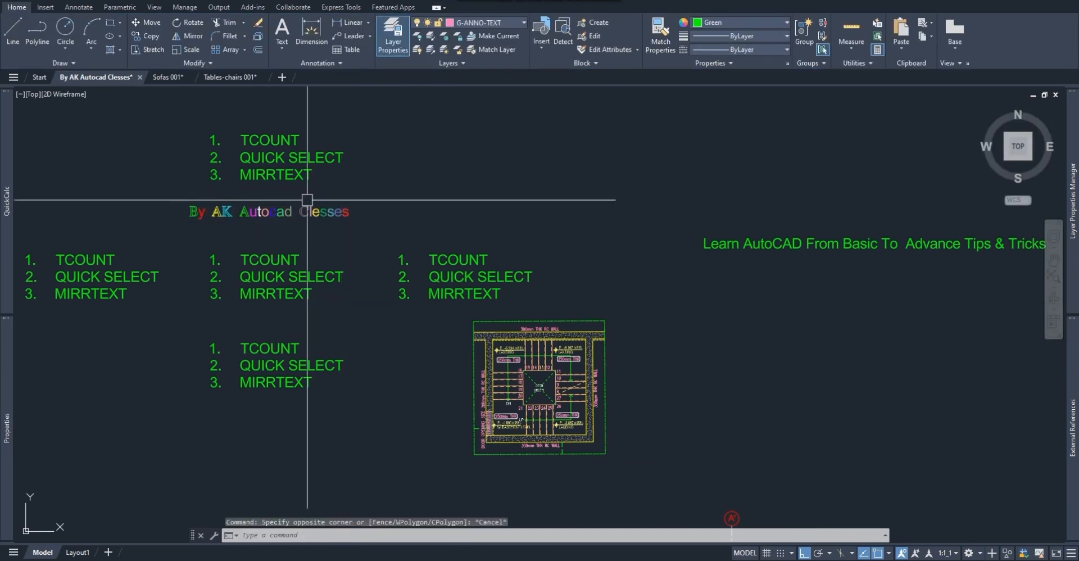
- Look over the blocks in the Sofas 001 and Tables-chairs 001 drawings, and return to the drawing with the tips lists
left_click(168, 77)
key("Escape")
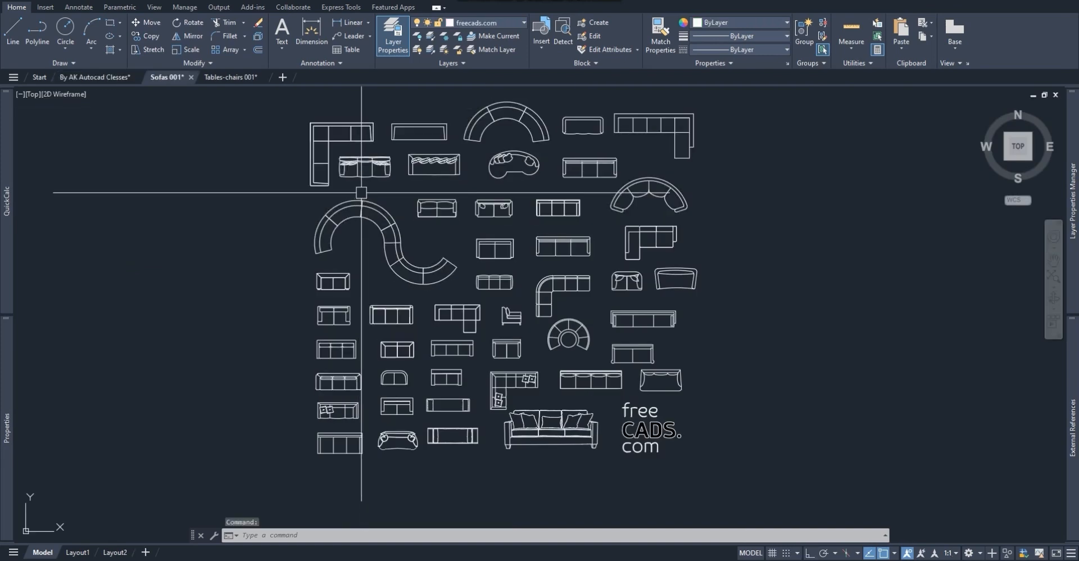
scroll(580, 443, "up", 4)
scroll(645, 396, "down", 5)
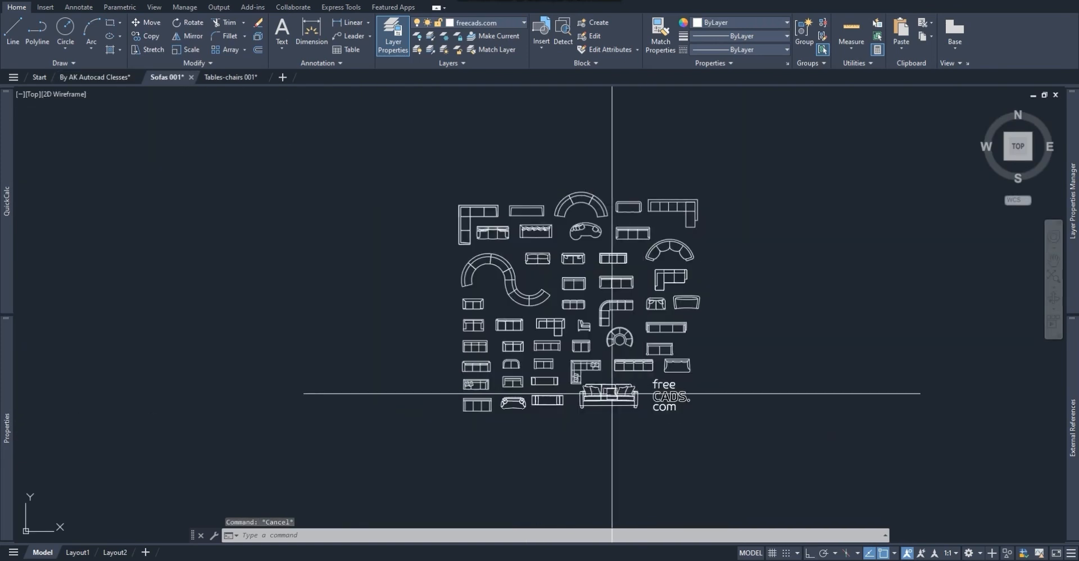
middle_click_drag(614, 392, 781, 508)
left_click(233, 77)
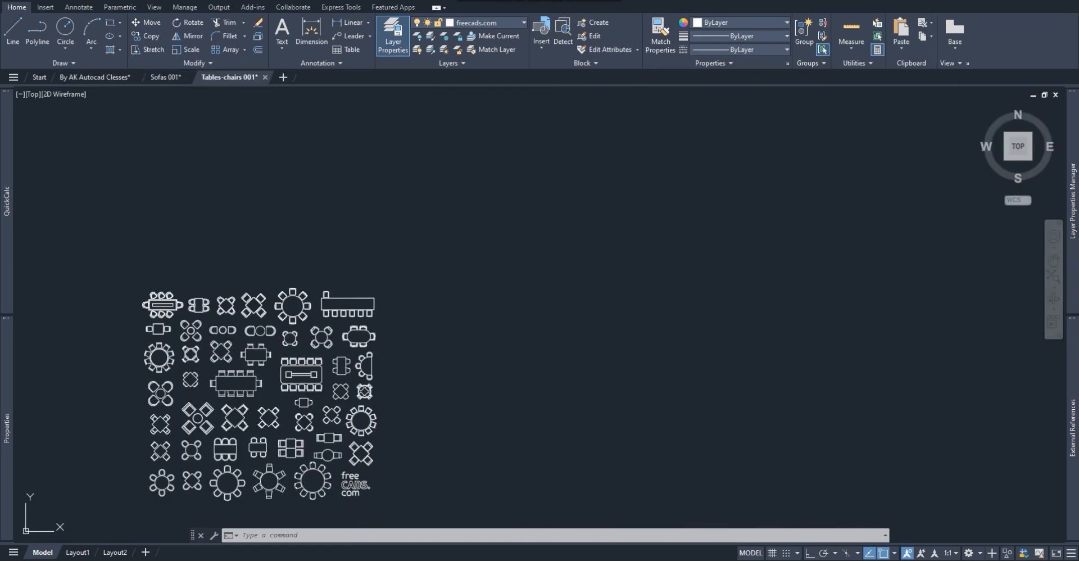
middle_click_drag(325, 362, 373, 474)
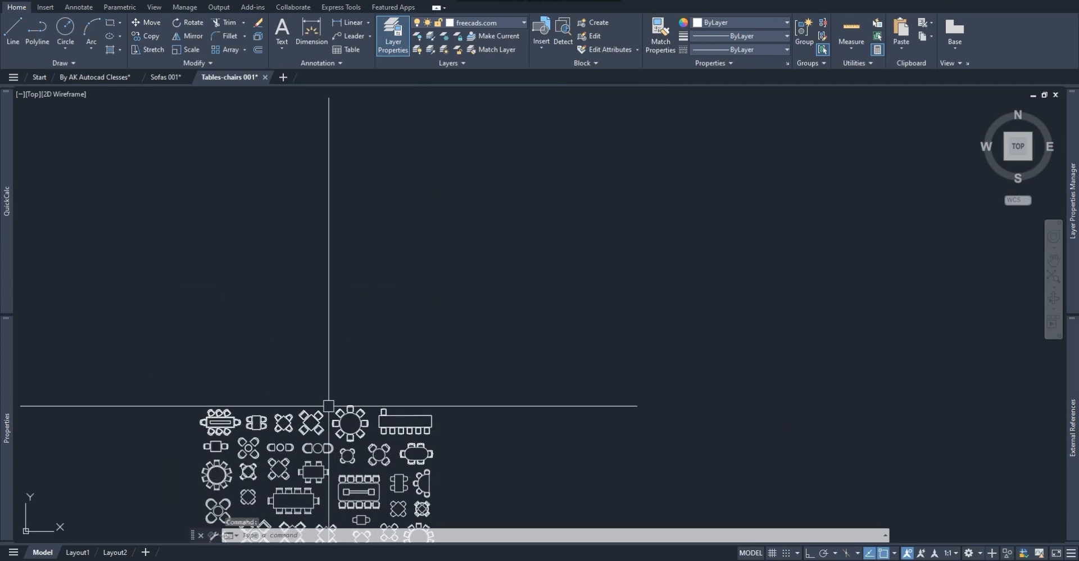
scroll(292, 431, "up", 6)
mouse_move(304, 418)
middle_mouse_down()
mouse_move(400, 376)
mouse_move(436, 346)
mouse_move(420, 404)
mouse_move(425, 336)
middle_mouse_up()
scroll(411, 327, "down", 4)
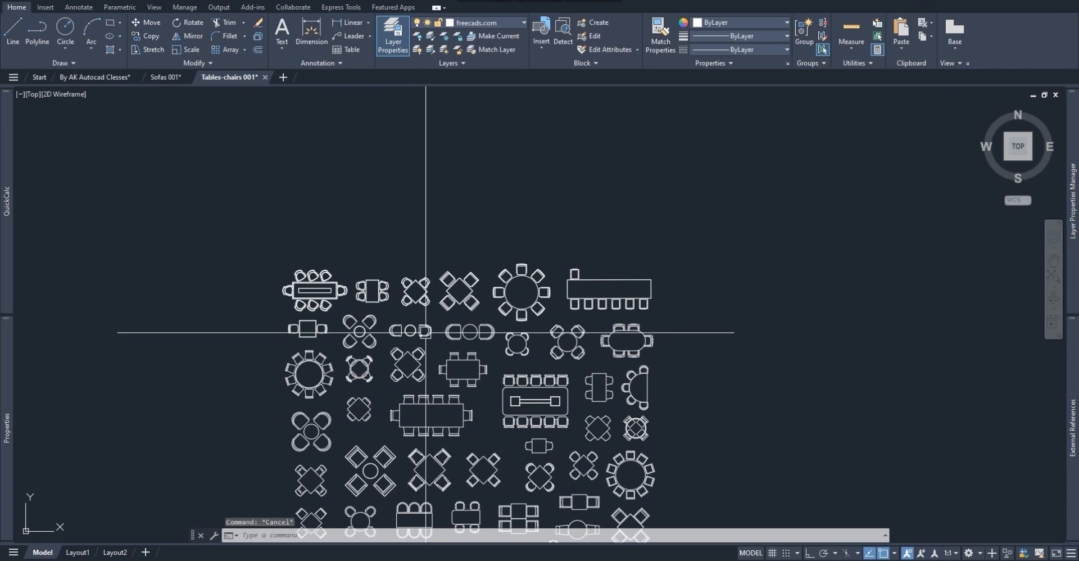
left_click(166, 77)
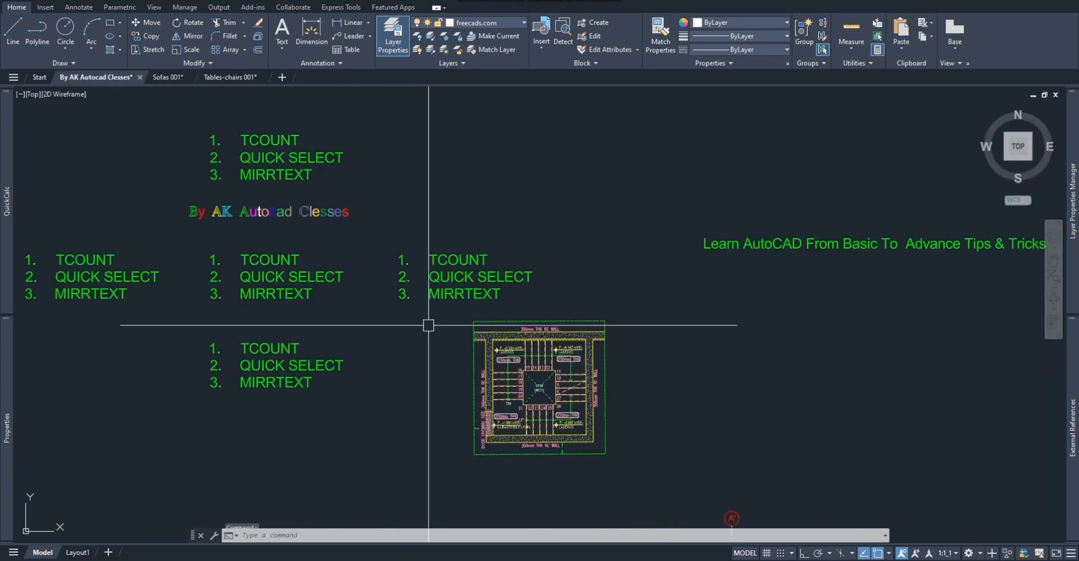
- Examine the staircase section drawing and its details, and return to the tips lists and heading text
middle_click_drag(426, 358, 433, 342)
mouse_move(373, 282)
middle_mouse_down()
mouse_move(461, 336)
mouse_move(368, 253)
middle_mouse_up()
key("Escape")
mouse_move(483, 439)
middle_mouse_down()
mouse_move(390, 296)
mouse_move(219, 137)
middle_mouse_up()
middle_click_drag(511, 354, 441, 291)
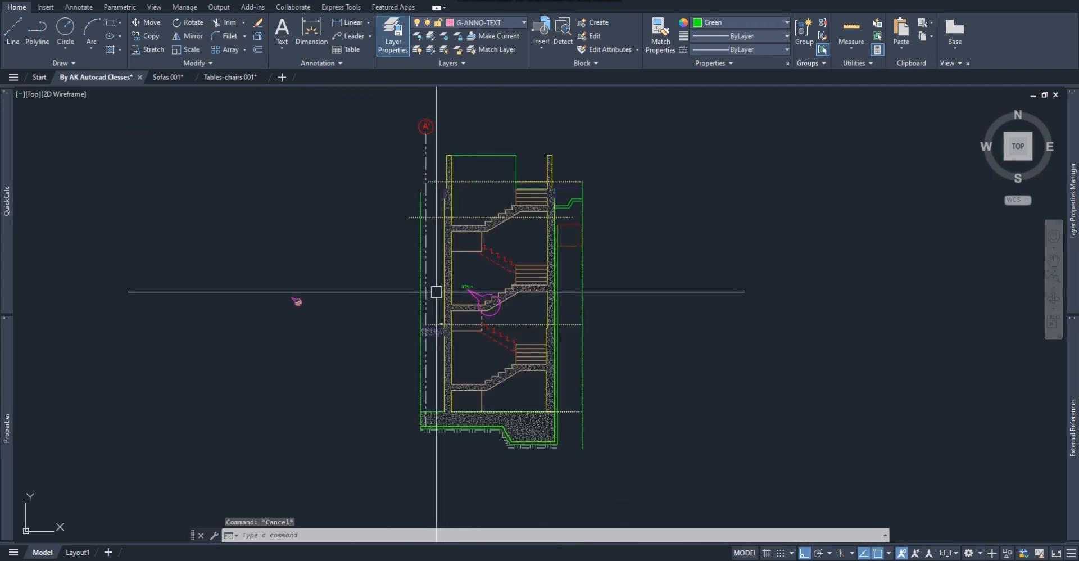
scroll(304, 296, "up", 6)
left_click(268, 324)
key("Escape")
scroll(341, 340, "down", 6)
middle_click_drag(303, 280, 393, 405)
middle_click_drag(271, 213, 392, 365)
scroll(281, 253, "up", 2)
middle_click_drag(283, 253, 380, 334)
scroll(380, 333, "down", 3)
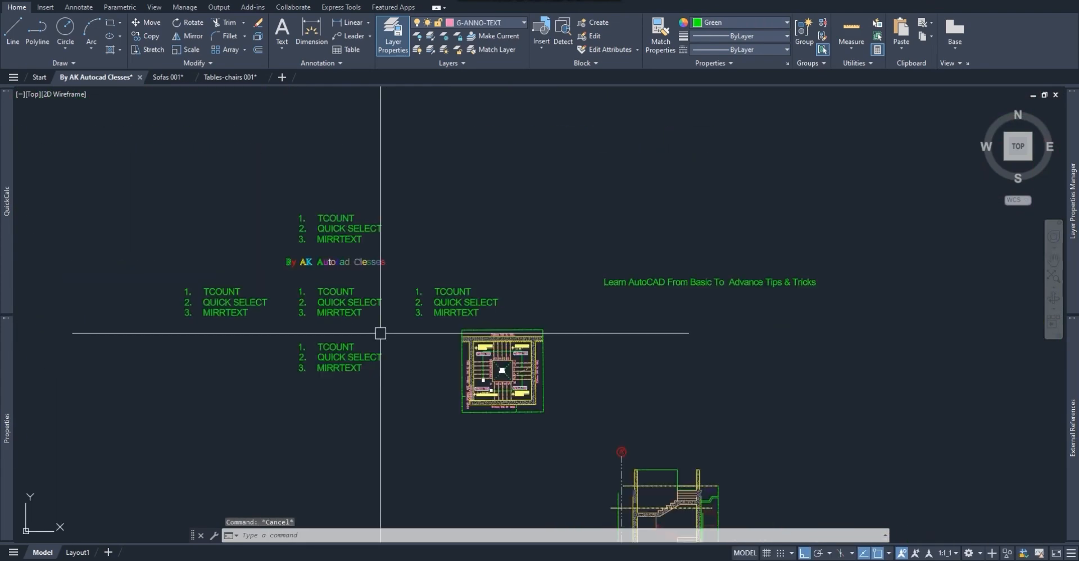
- Delete the middle and left tips lists from the row below the heading, keeping the right one
left_click(337, 301)
key("Delete")
left_click(235, 302)
key("Delete")
left_click(434, 303)
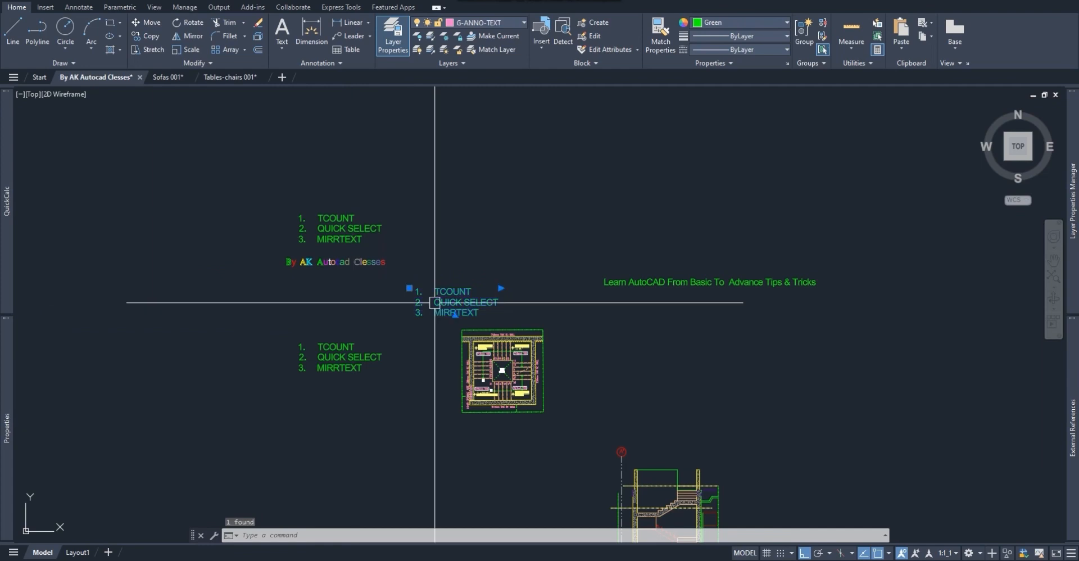
key("Escape")
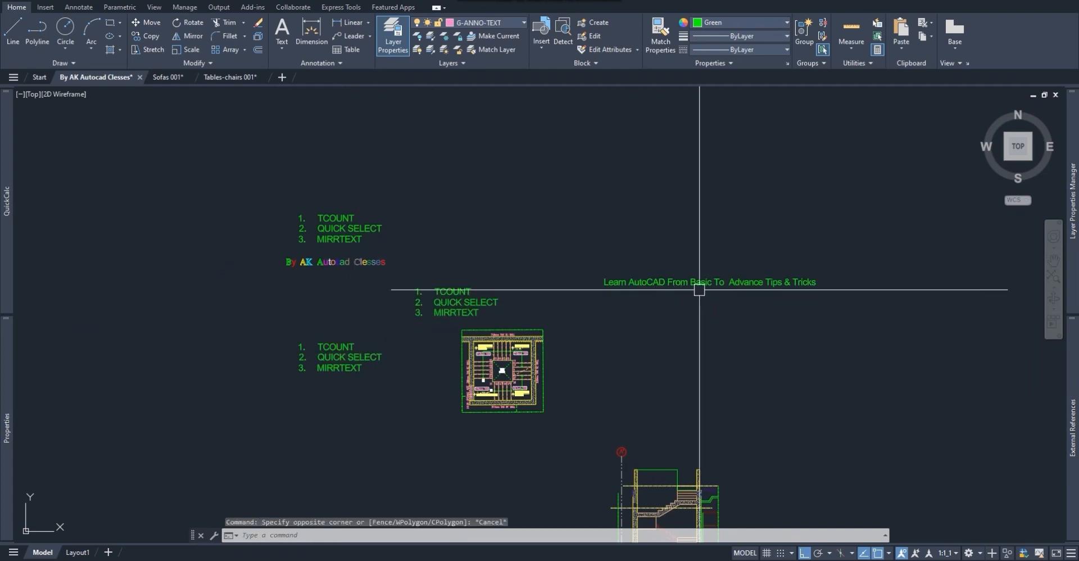
- Run TCOUNT on the "Learn AutoCAD From Basic To Advance Tips & Tricks" text with start and increment 1,1 as a prefix
middle_click_drag(626, 287, 554, 285)
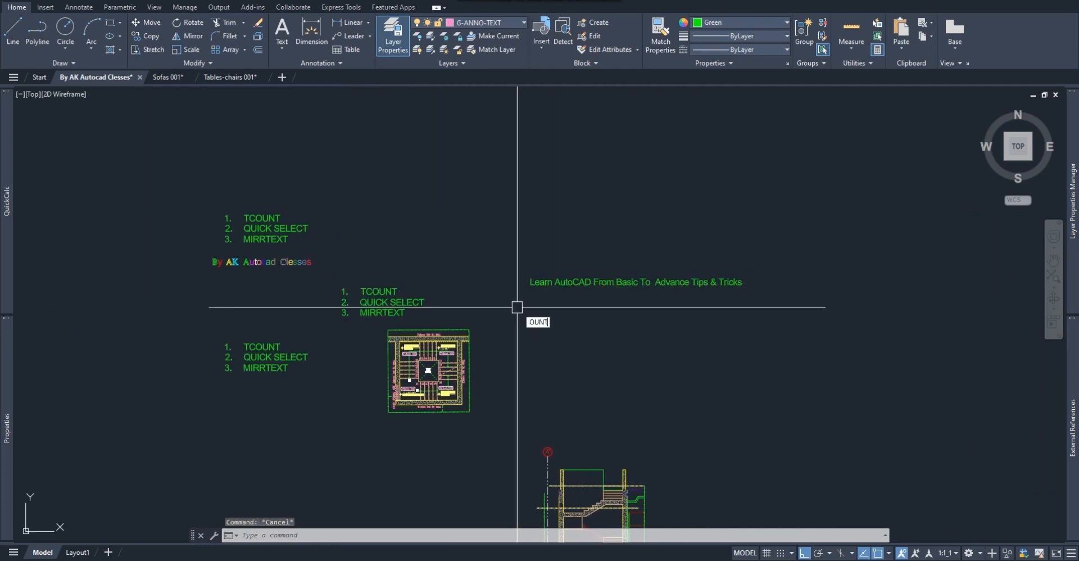
key("Return")
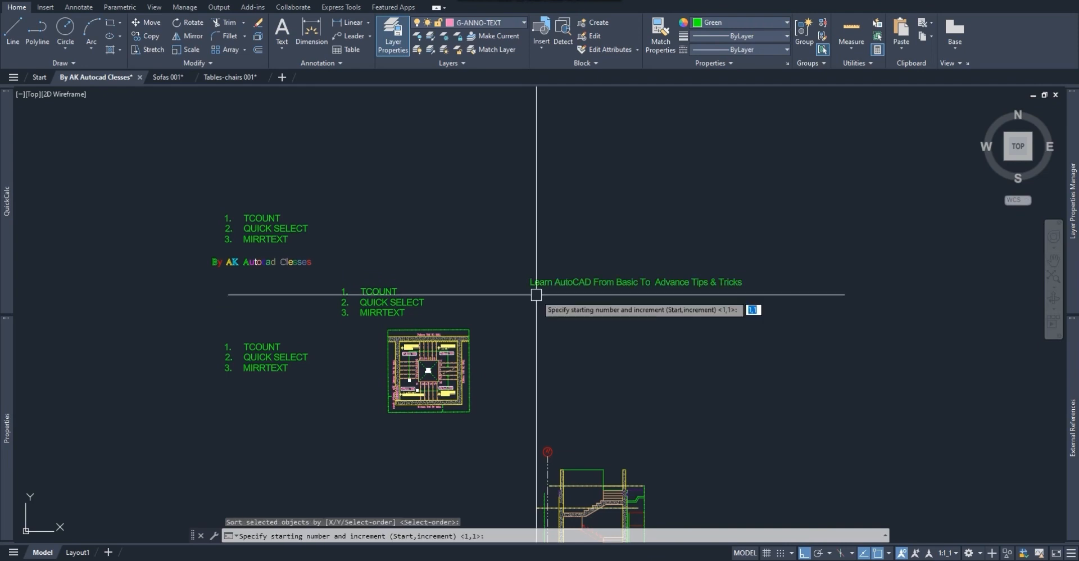
key("Return")
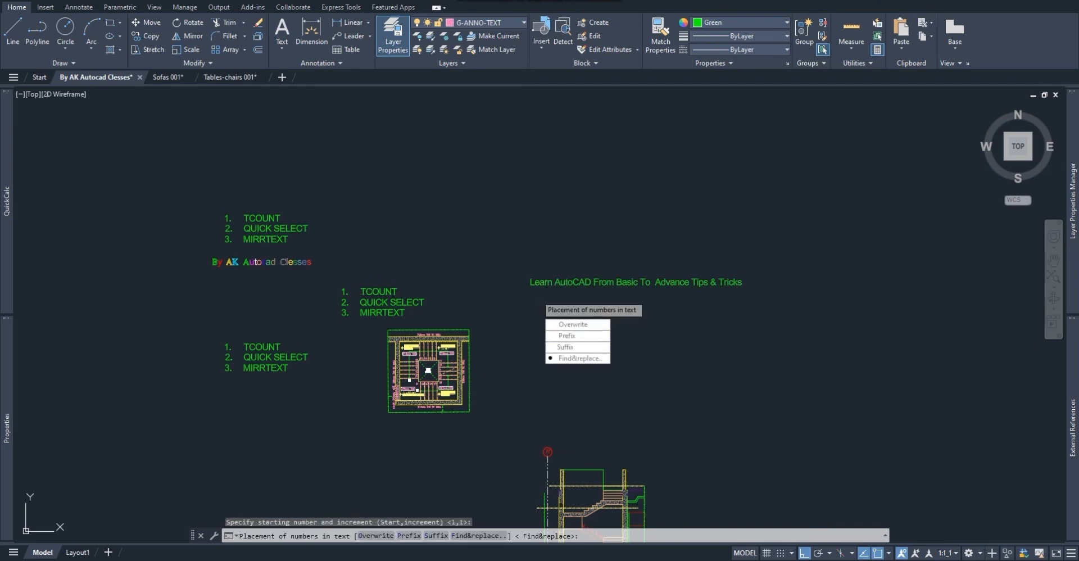
left_click(567, 335)
- Try splitting the "Learn AutoCAD From Basic To Advance Tips & Tricks" text onto a new line after its prefix number 1
scroll(537, 286, "up", 4)
double_click(537, 279)
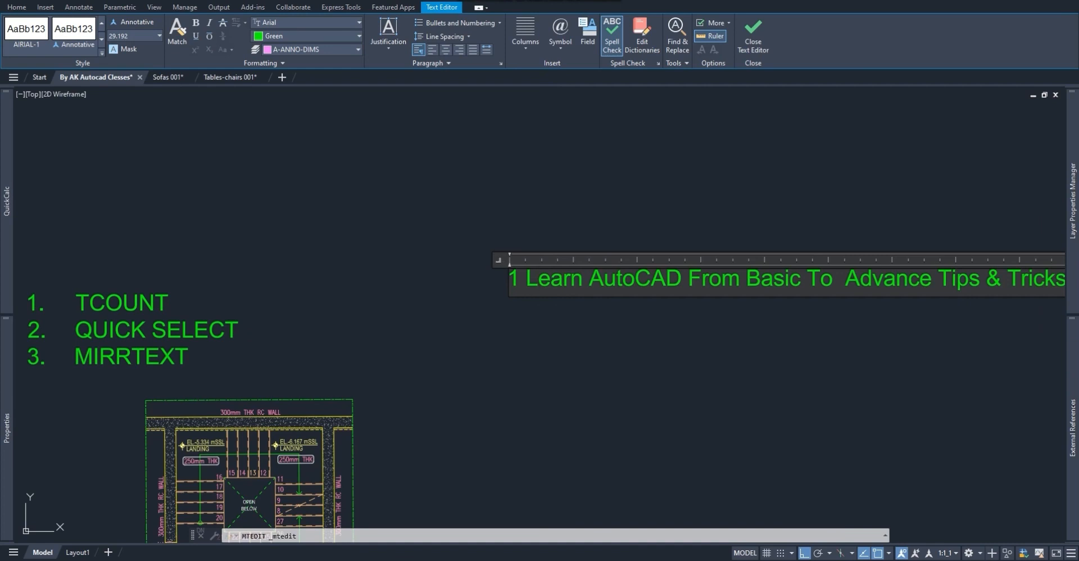
key("Escape")
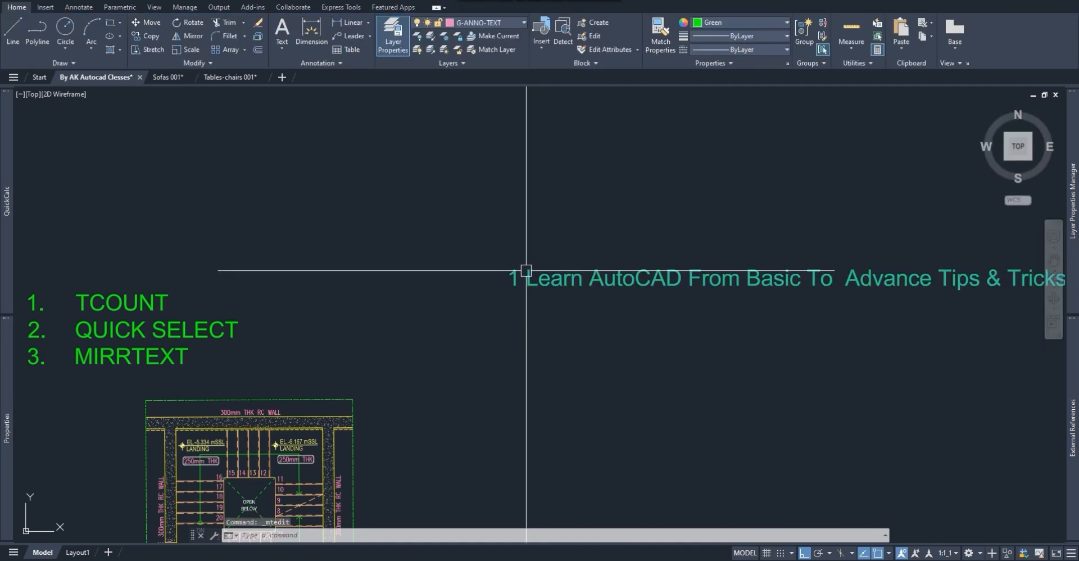
double_click(510, 278)
key("Return")
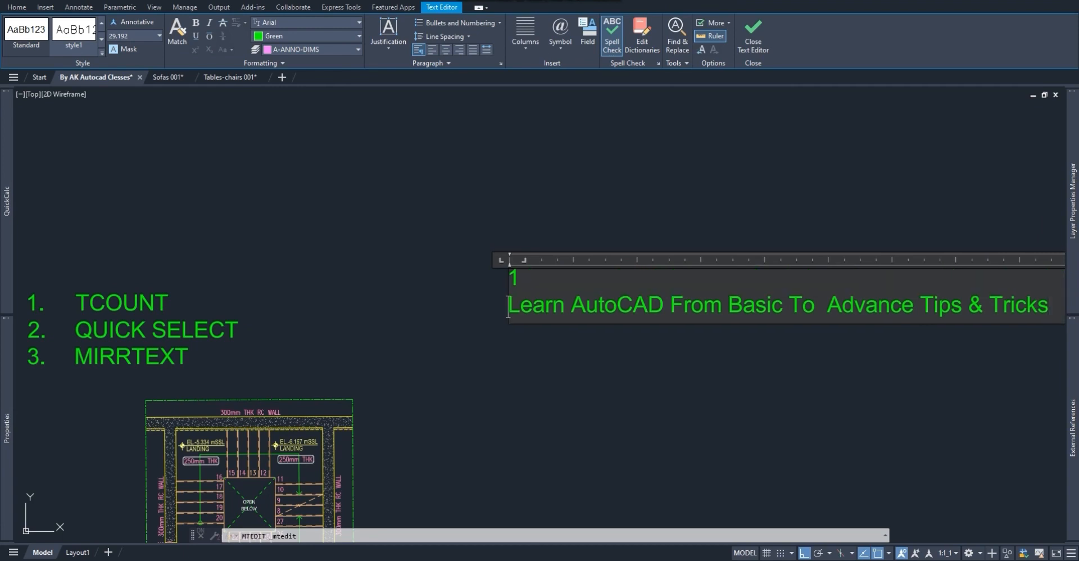
key("BackSpace")
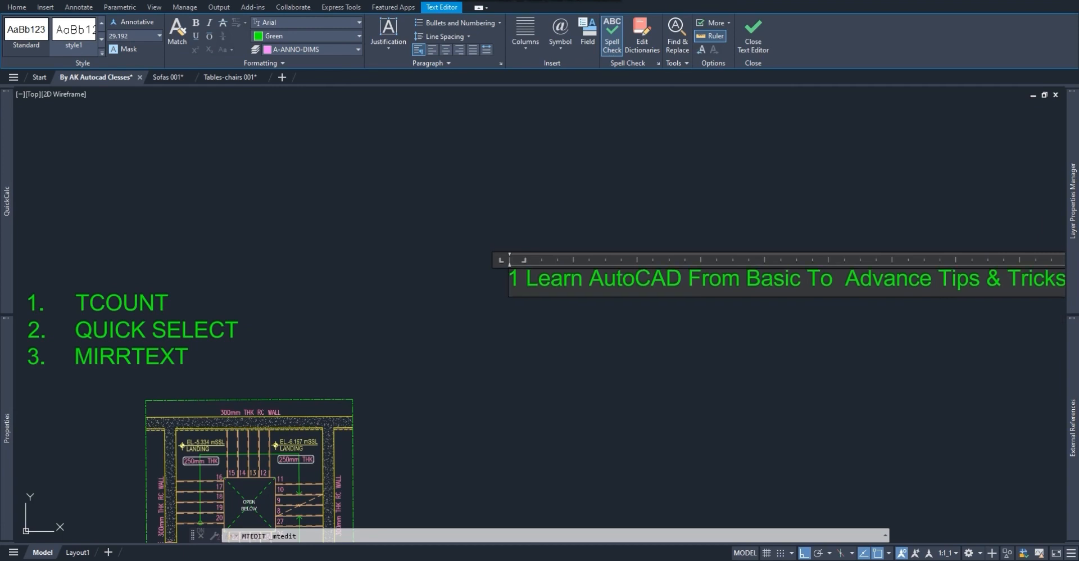
key("Escape")
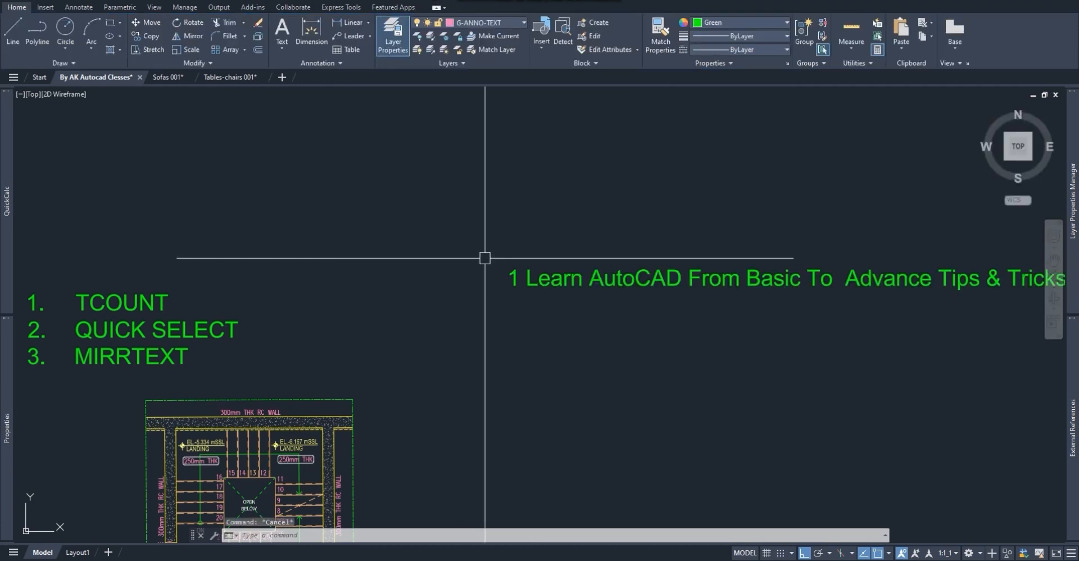